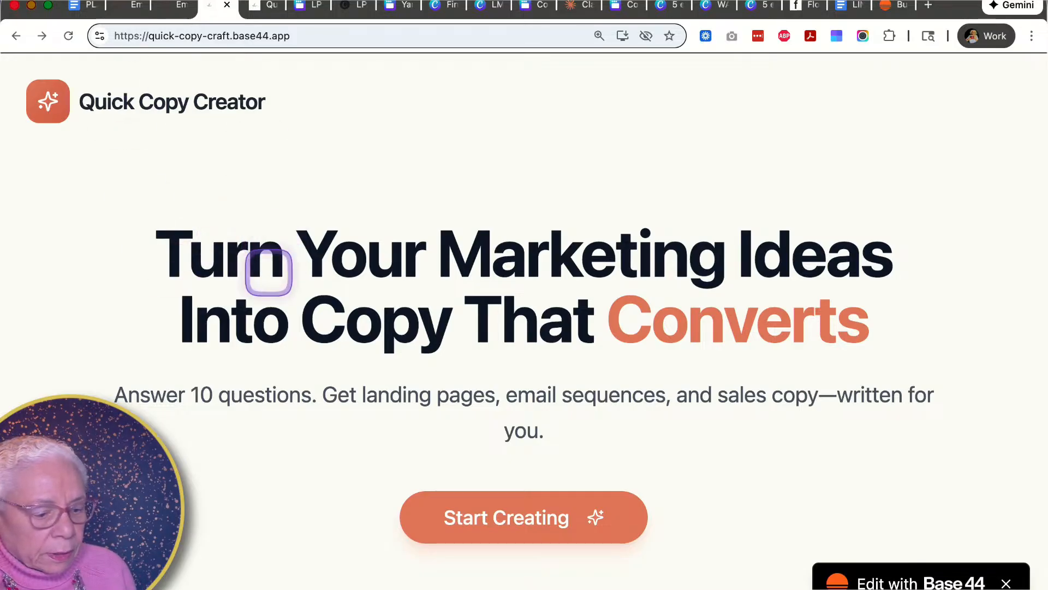
# - Scroll through the Quick Copy Creator landing page to review its feature cards and How It Works section
pyautogui.scroll(-1, 279, 309)
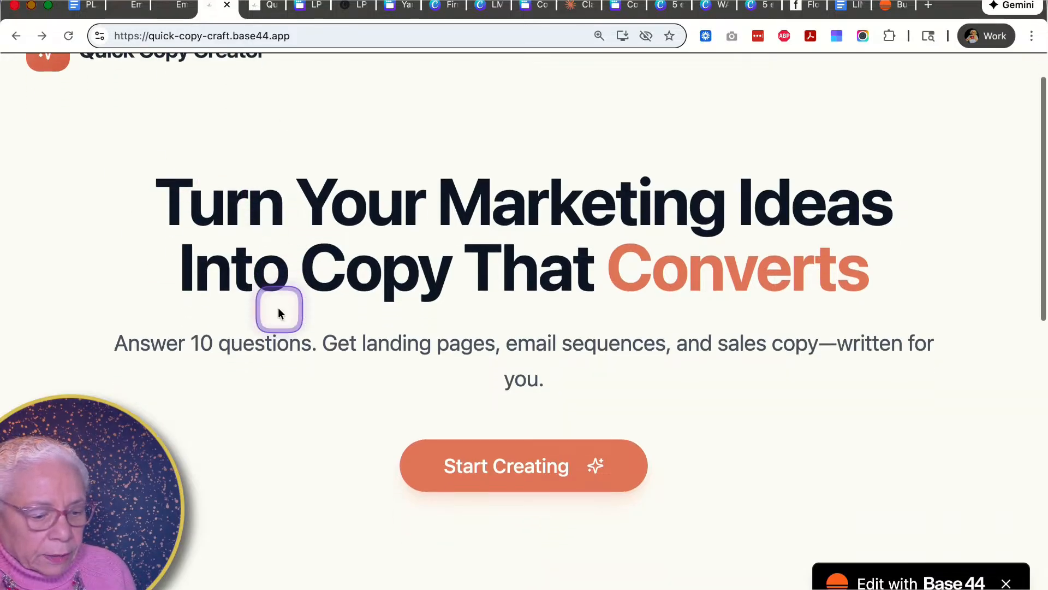
pyautogui.scroll(-4, 279, 313)
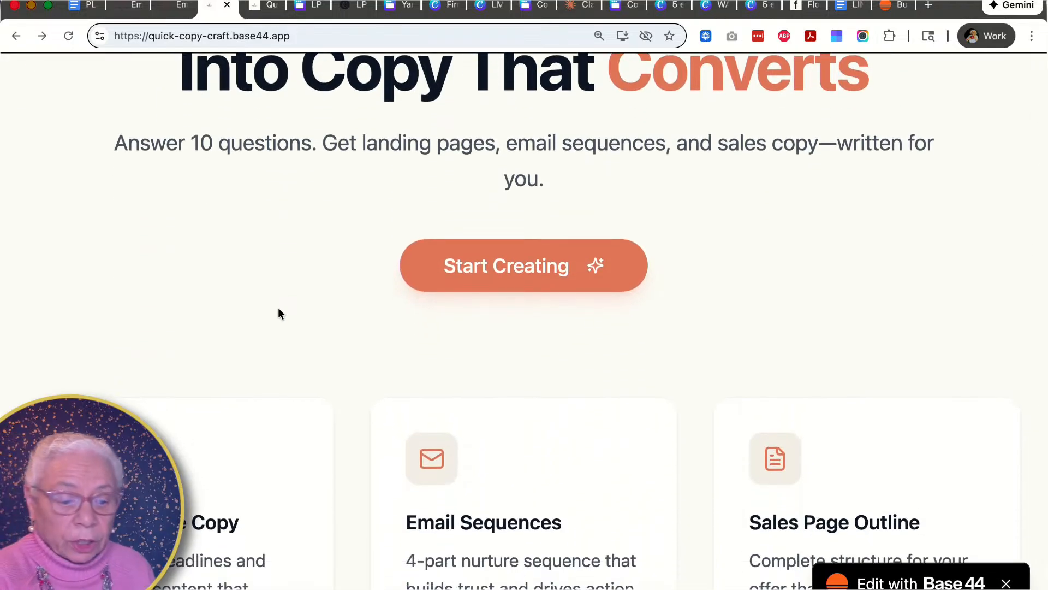
pyautogui.scroll(-5, 279, 311)
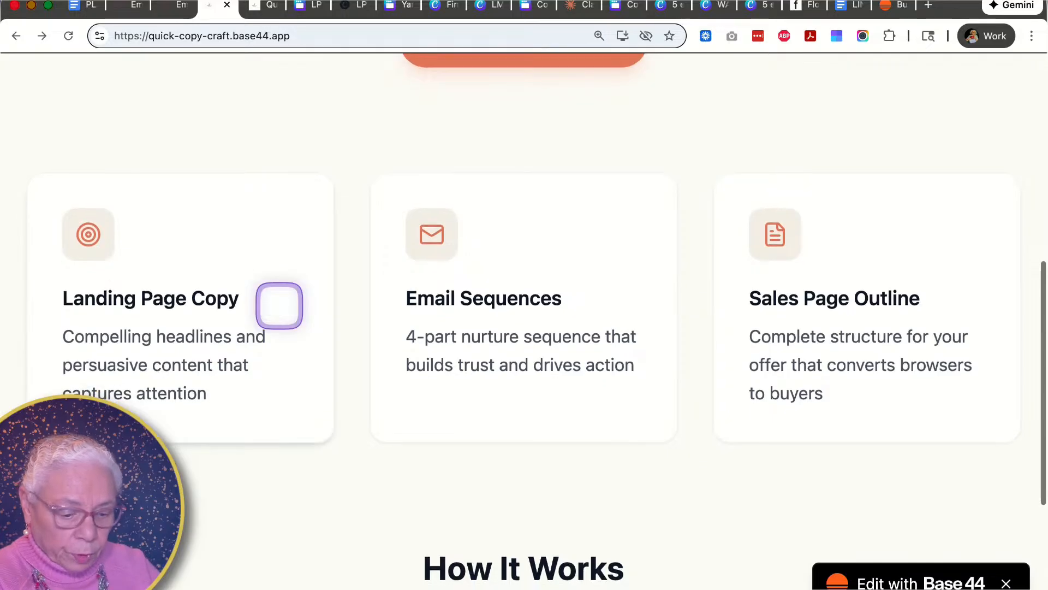
pyautogui.scroll(-1, 267, 289)
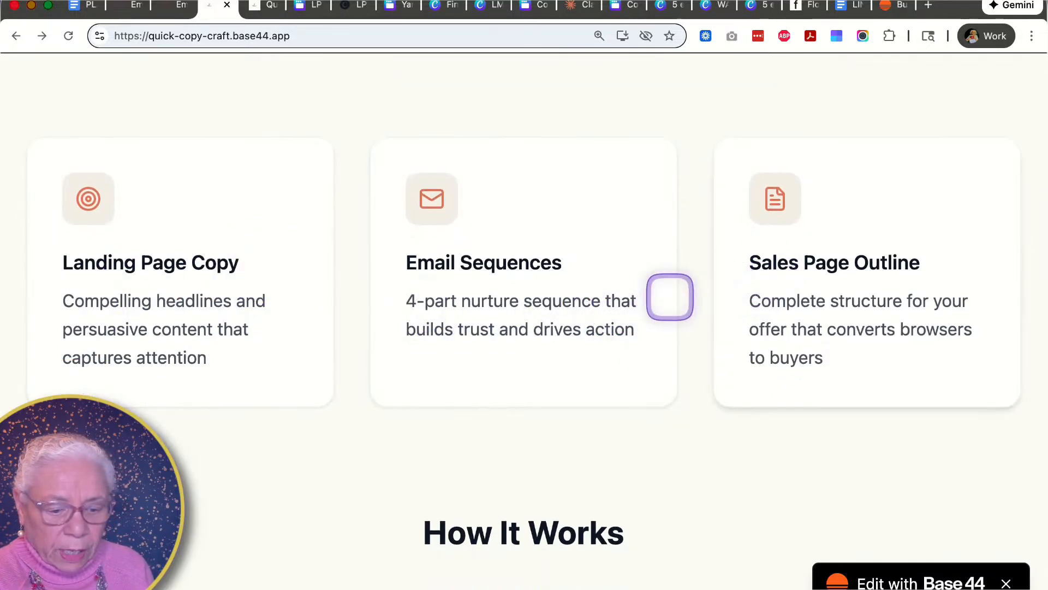
pyautogui.scroll(-3, 491, 309)
pyautogui.scroll(-1, 486, 290)
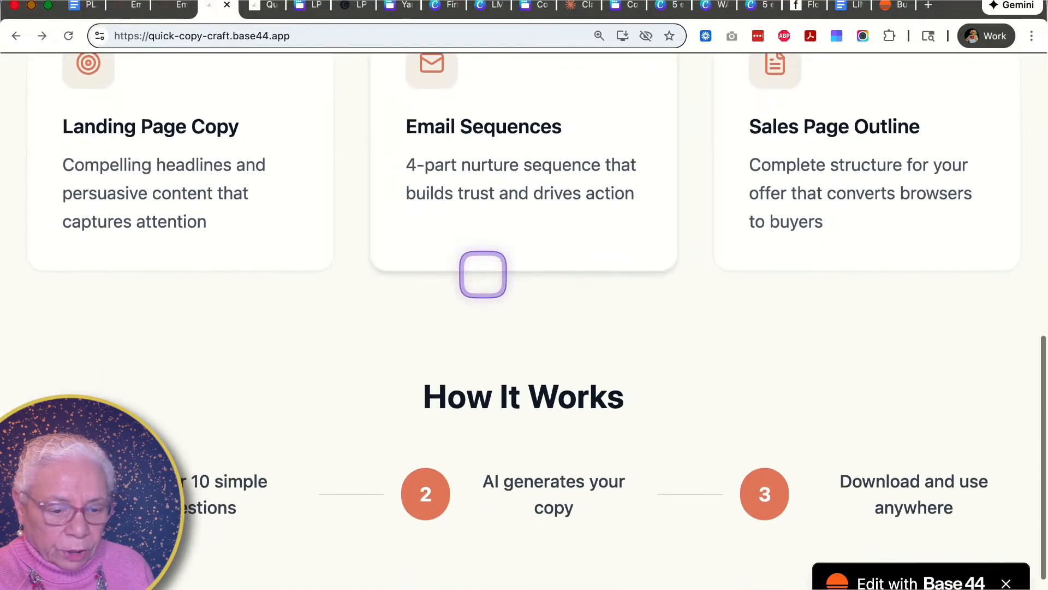
pyautogui.scroll(-3, 483, 274)
pyautogui.scroll(15, 482, 267)
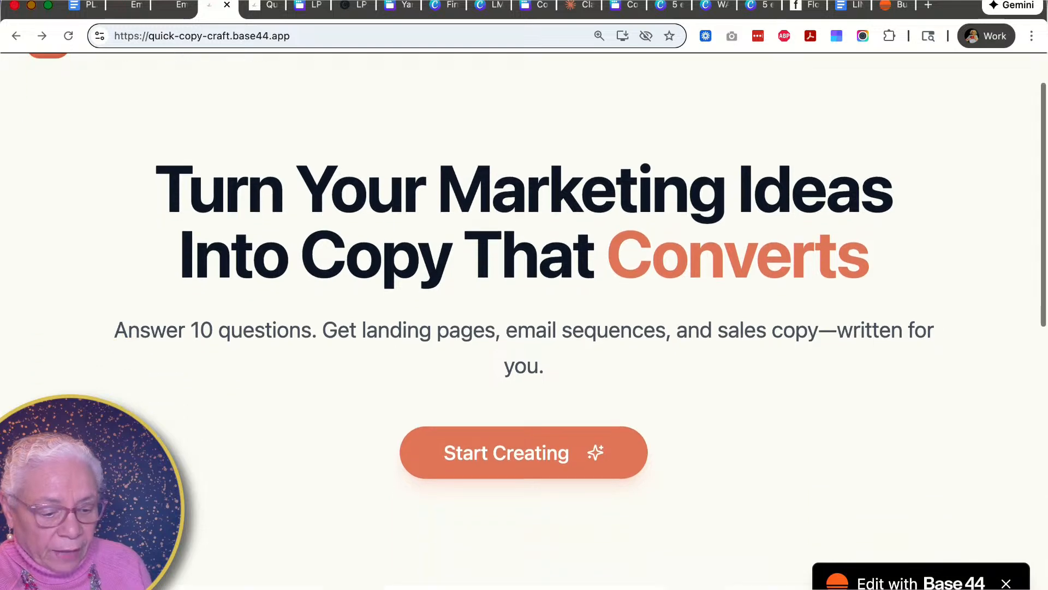
# - Start creating and enter the first name in the sign-up form
pyautogui.scroll(-1, 496, 351)
pyautogui.click(515, 402)
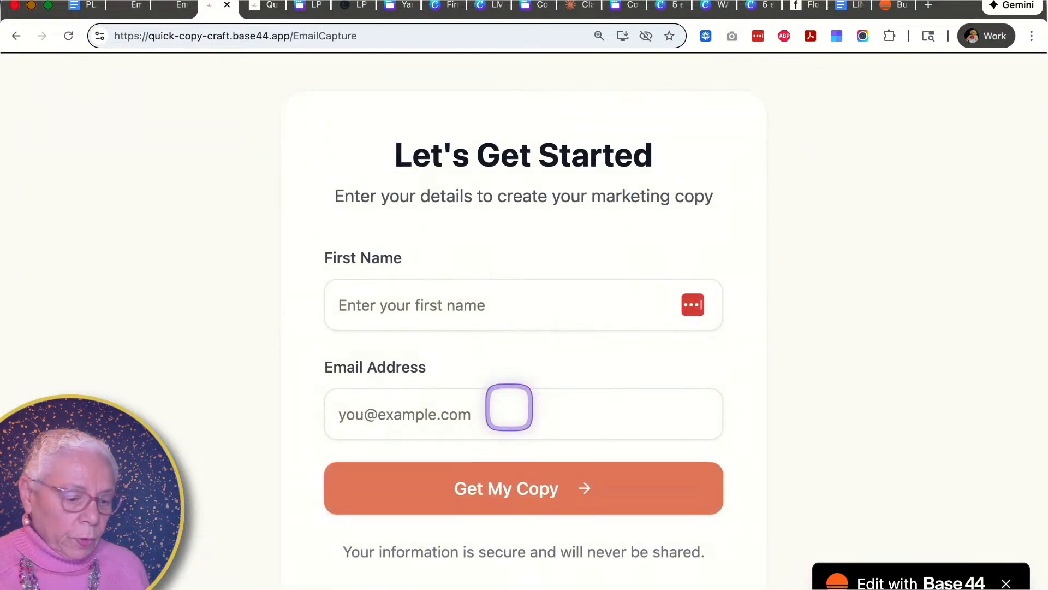
pyautogui.click(419, 312)
pyautogui.write('Jill')
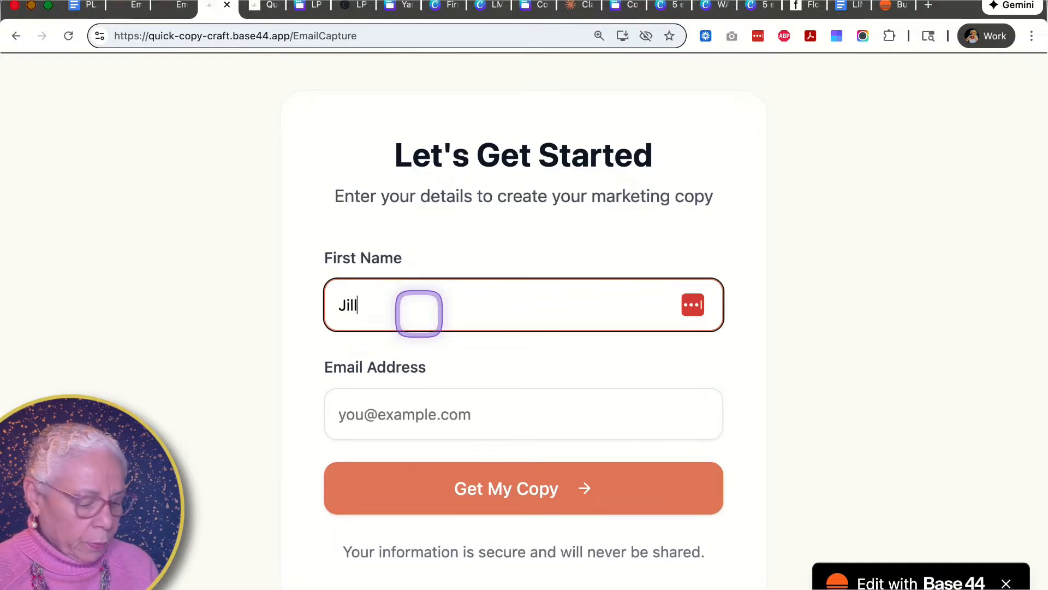
# - Fill in the e-mail address and submit the form with Get My Copy
pyautogui.press('Tab')
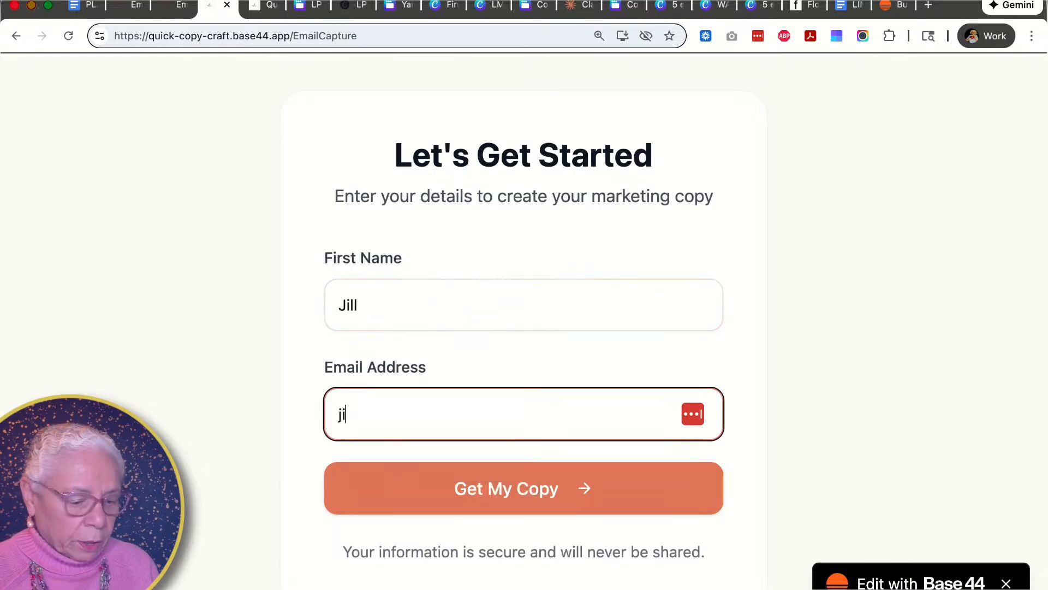
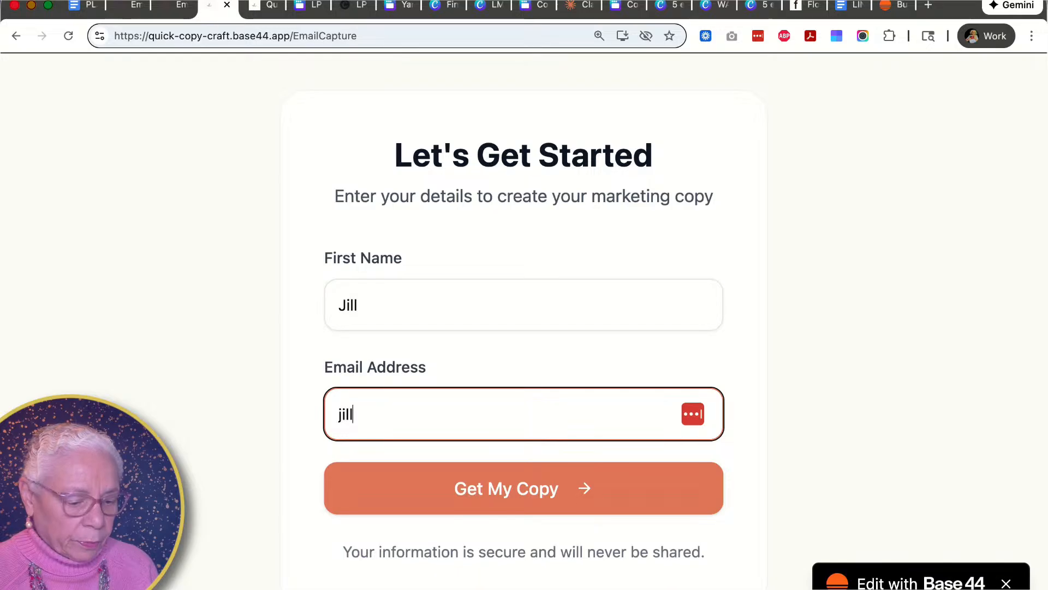
pyautogui.click(459, 493)
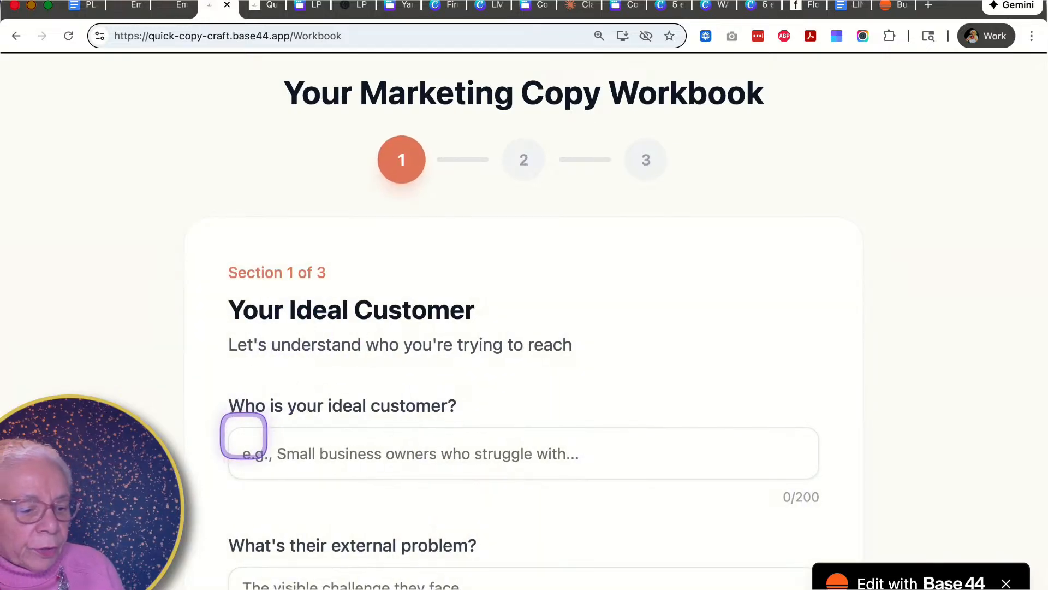
# - Scroll through the Section 1 Your Ideal Customer questions of the workbook
pyautogui.scroll(-1, 240, 431)
pyautogui.scroll(1, 240, 428)
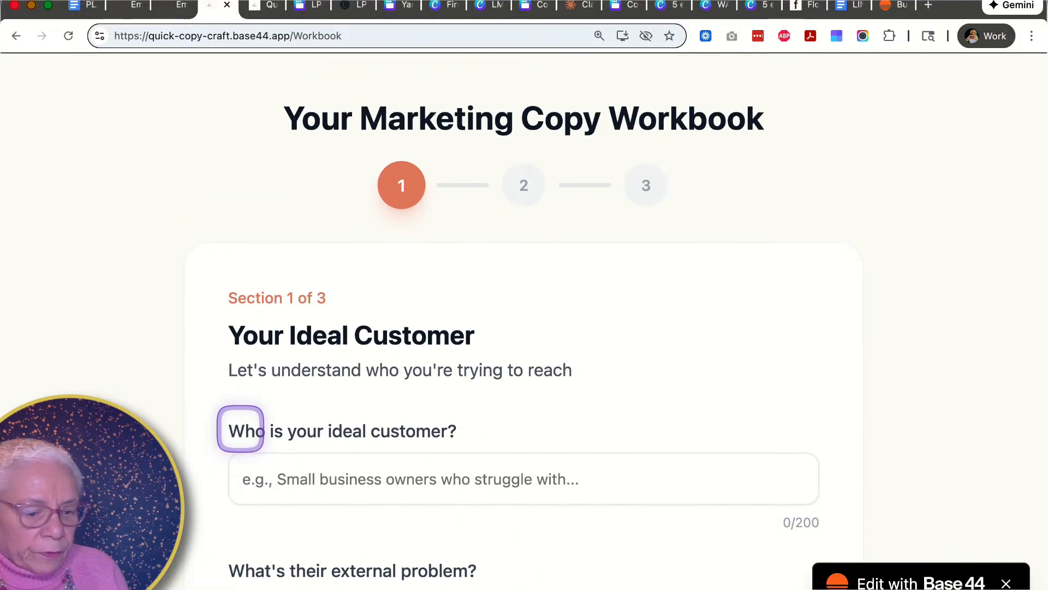
pyautogui.scroll(-3, 240, 432)
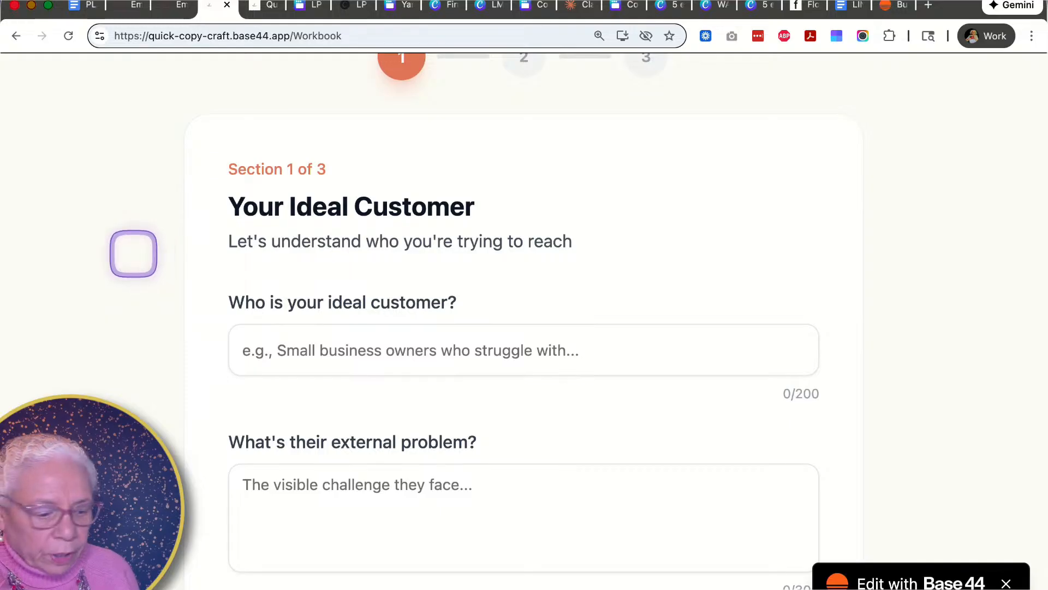
pyautogui.scroll(-3, 116, 341)
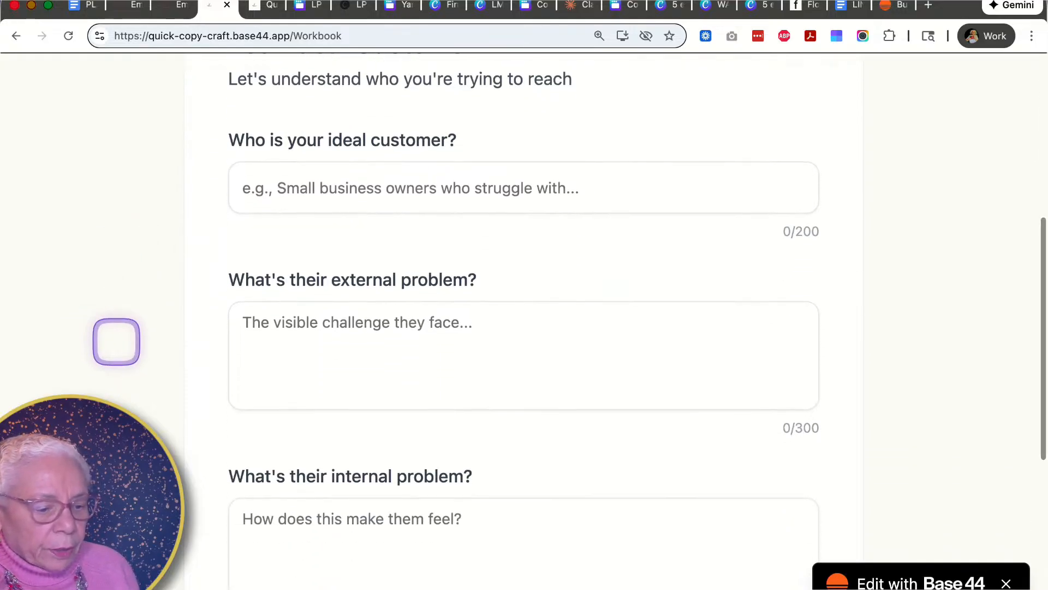
pyautogui.scroll(-3, 148, 292)
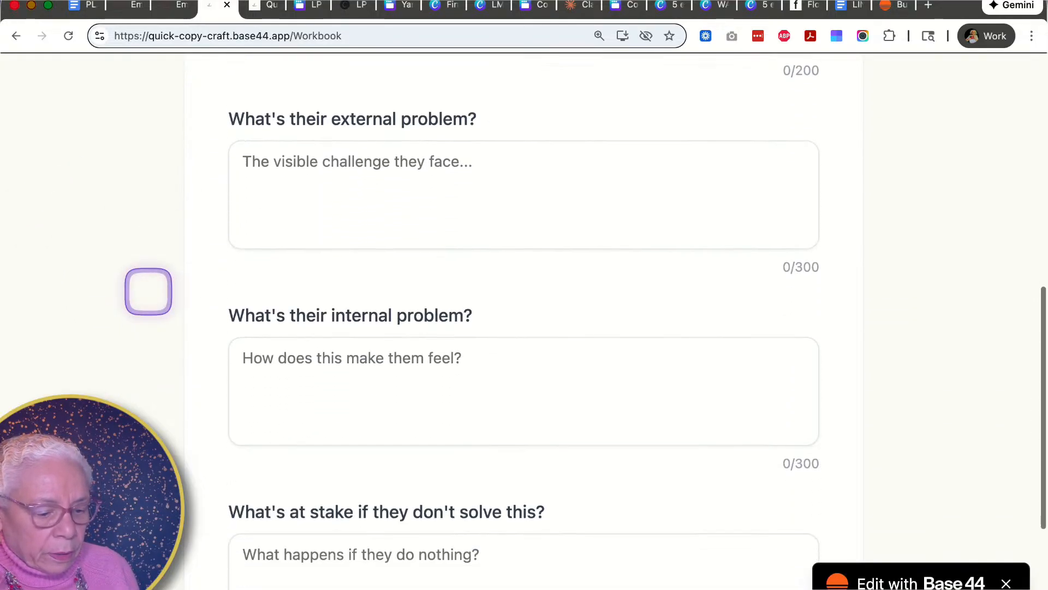
pyautogui.scroll(-3, 148, 291)
pyautogui.scroll(8, 147, 281)
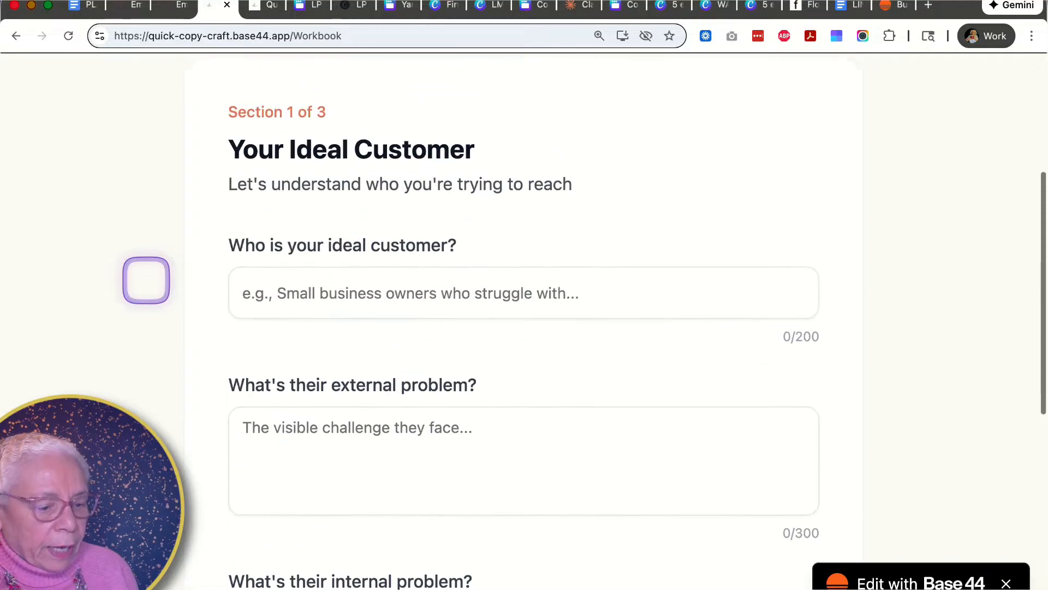
pyautogui.scroll(1, 146, 280)
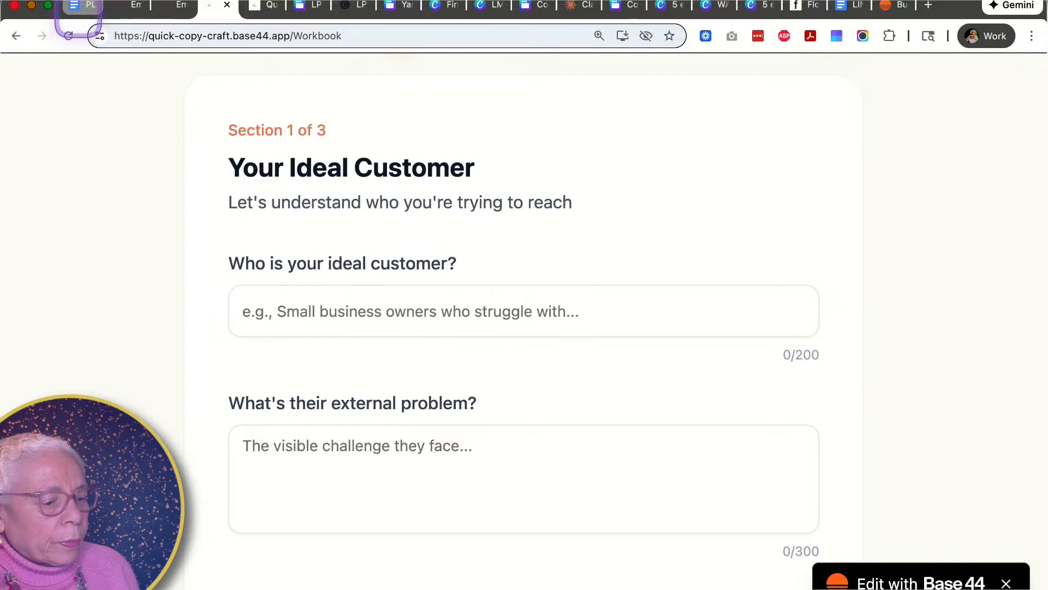
# - Copy the ideal customer answer from the Plant Parent Analogy document and paste it into the ideal customer field
pyautogui.click(82, 6)
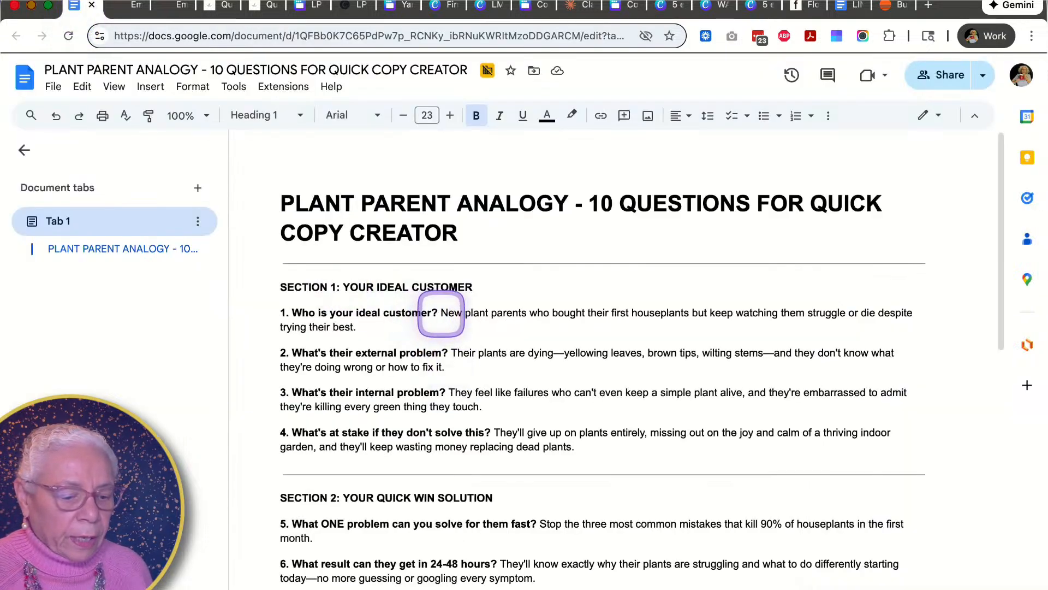
pyautogui.moveTo(440, 312); pyautogui.dragTo(486, 330)
pyautogui.press('super+c')
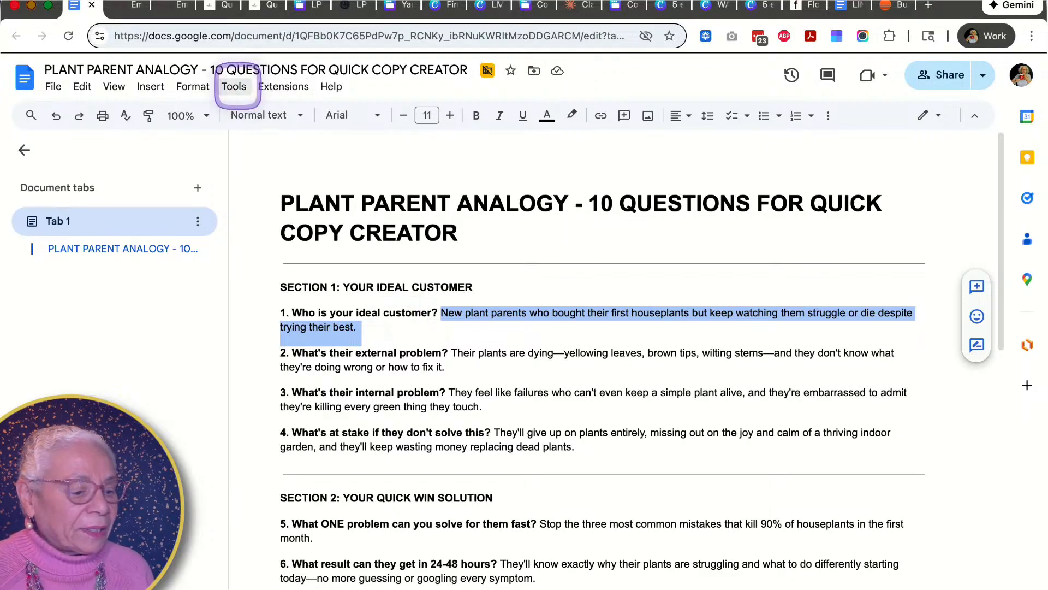
pyautogui.moveTo(207, 8); pyautogui.dragTo(144, 10)
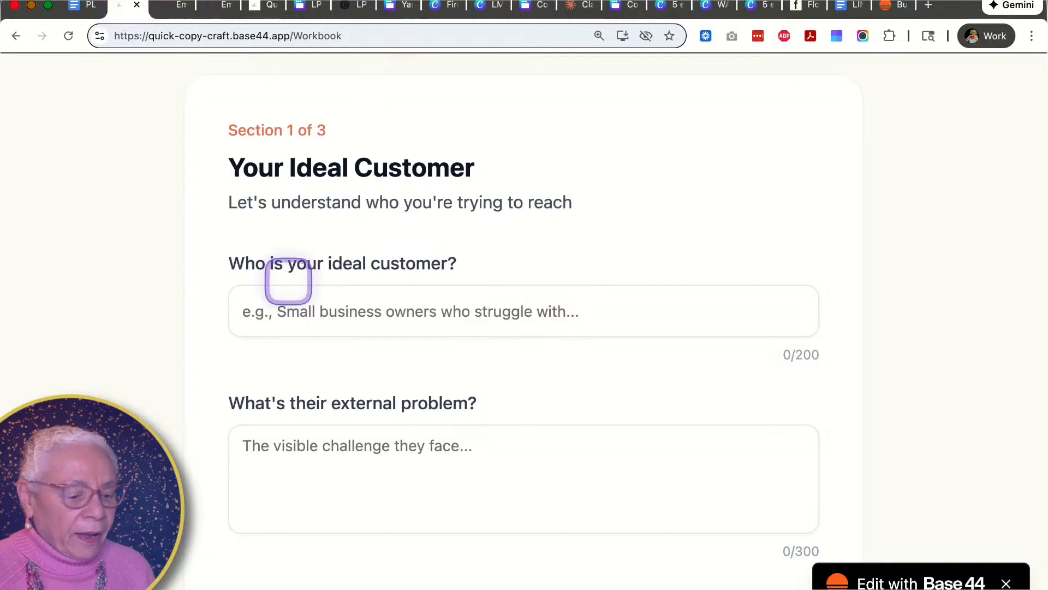
pyautogui.click(289, 311)
pyautogui.press('super+v')
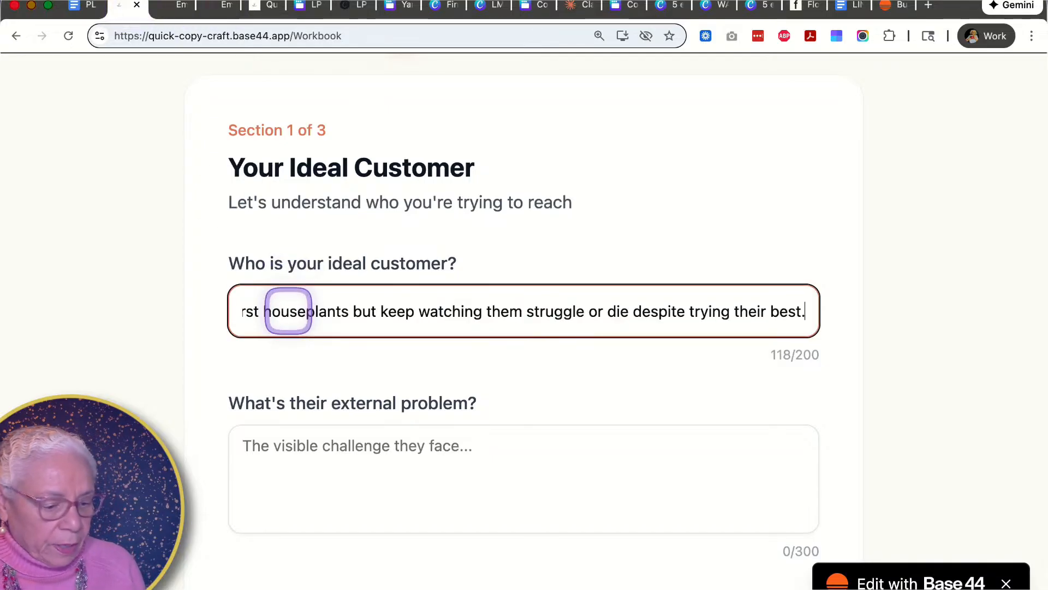
# - Copy the external problem answer from the document and paste it into the external problem field
pyautogui.click(275, 454)
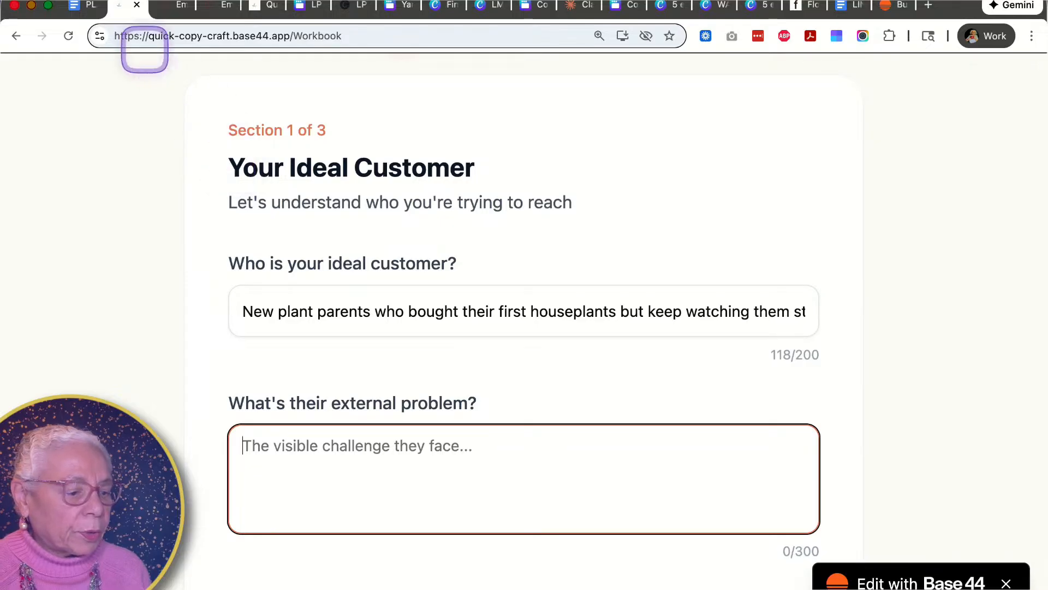
pyautogui.click(81, 7)
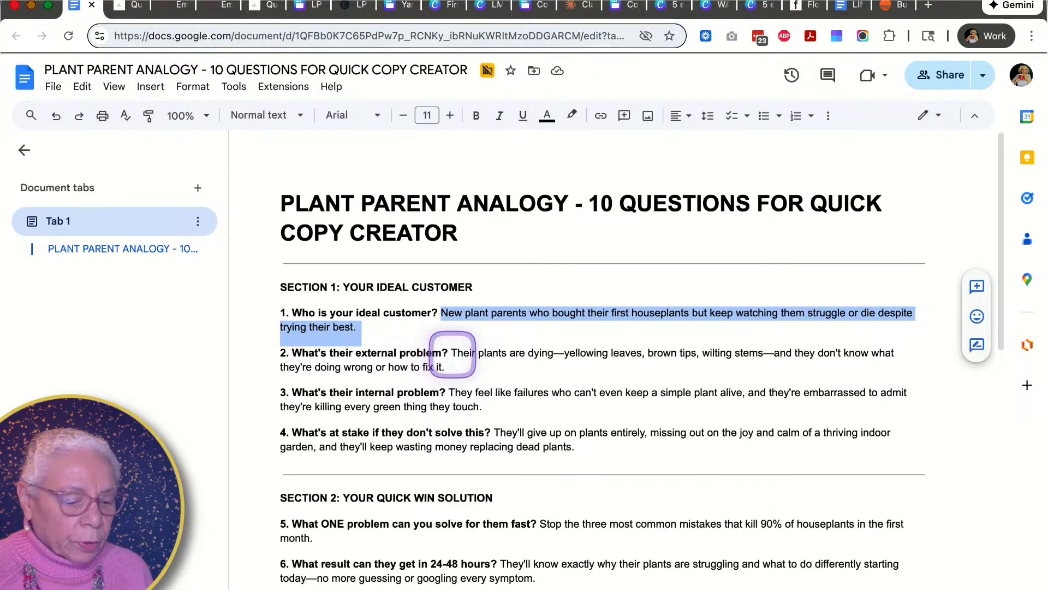
pyautogui.moveTo(451, 355); pyautogui.dragTo(461, 370)
pyautogui.press('super+c')
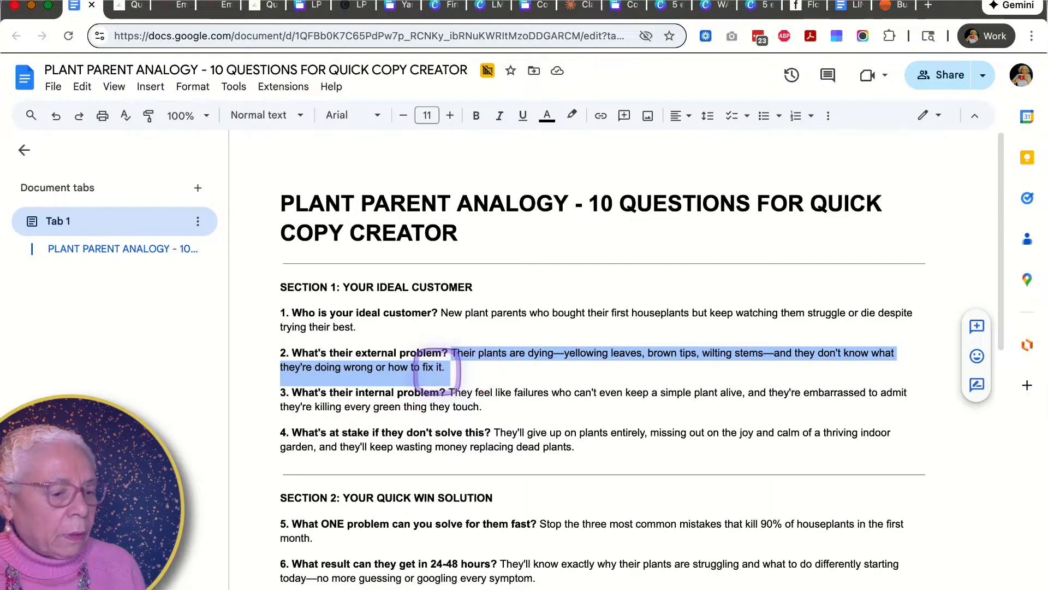
pyautogui.click(131, 8)
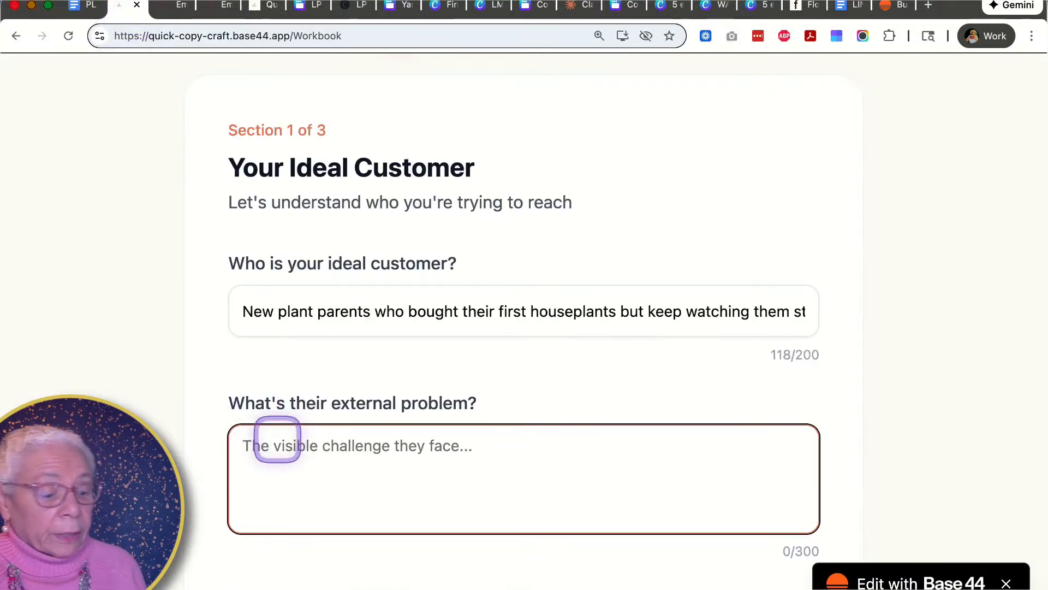
pyautogui.press('super+v')
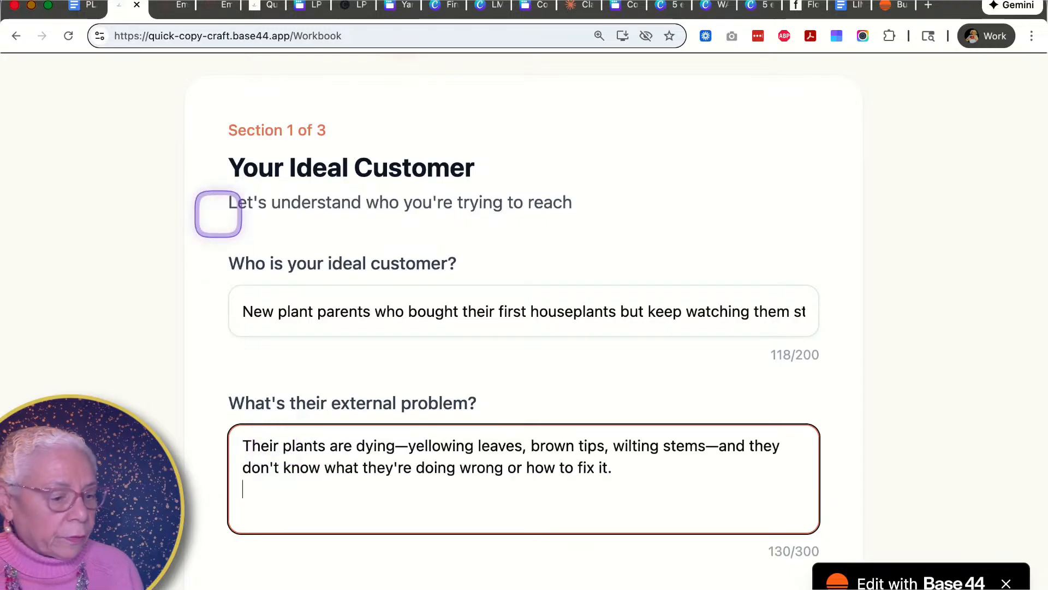
# - Copy the internal problem answer from the document and paste it into the internal problem field
pyautogui.click(85, 7)
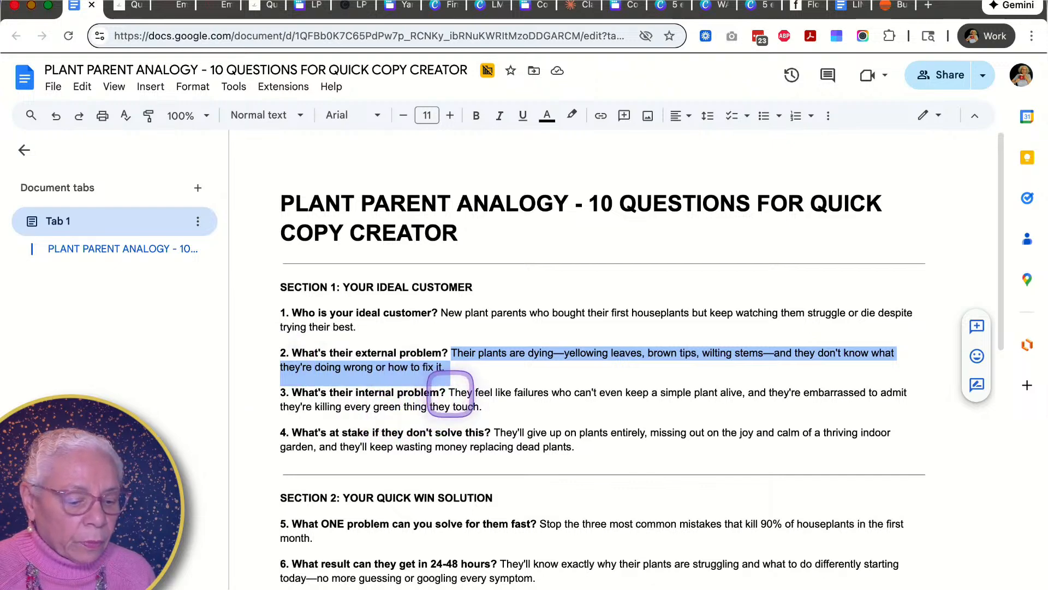
pyautogui.moveTo(449, 393); pyautogui.dragTo(497, 407)
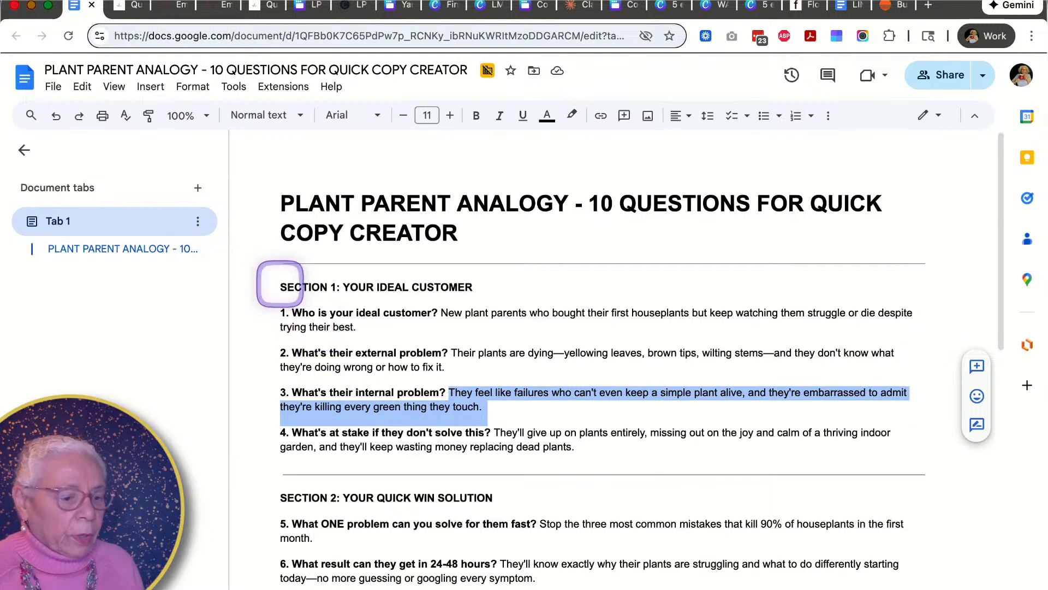
pyautogui.click(302, 271)
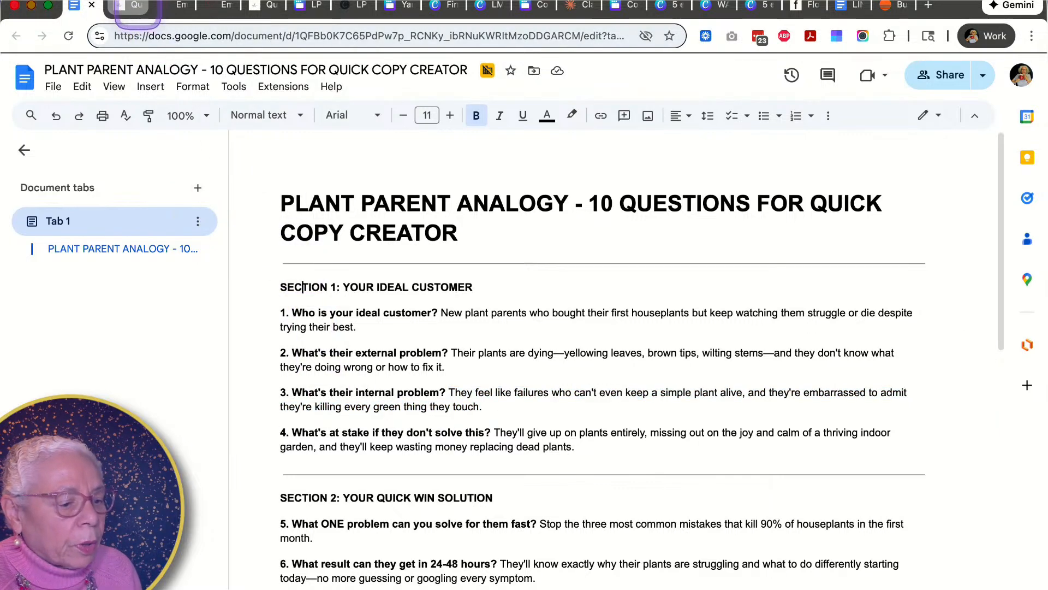
pyautogui.click(129, 5)
pyautogui.scroll(-3, 257, 463)
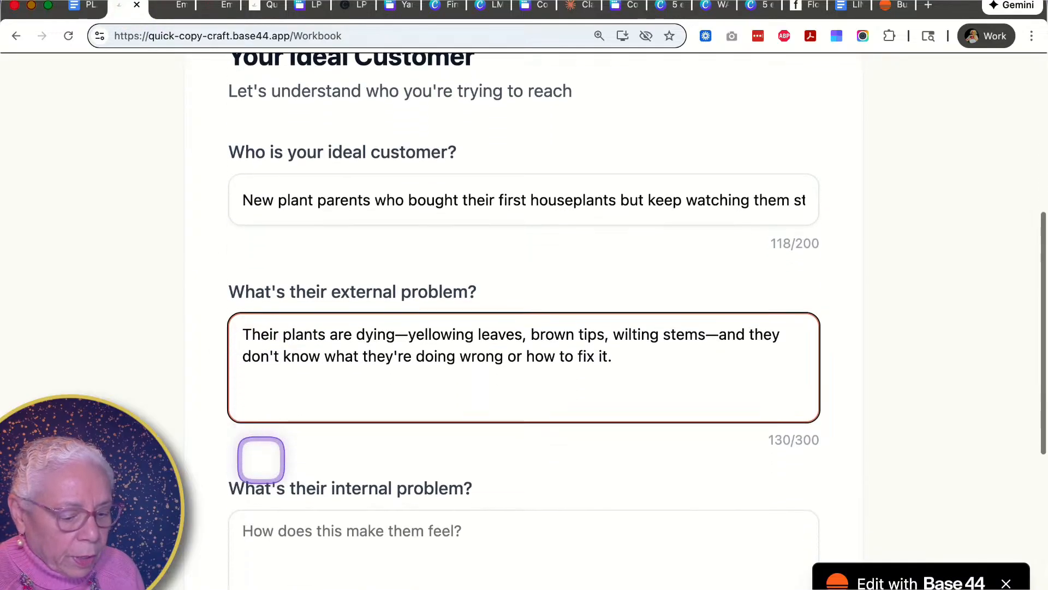
pyautogui.click(267, 488)
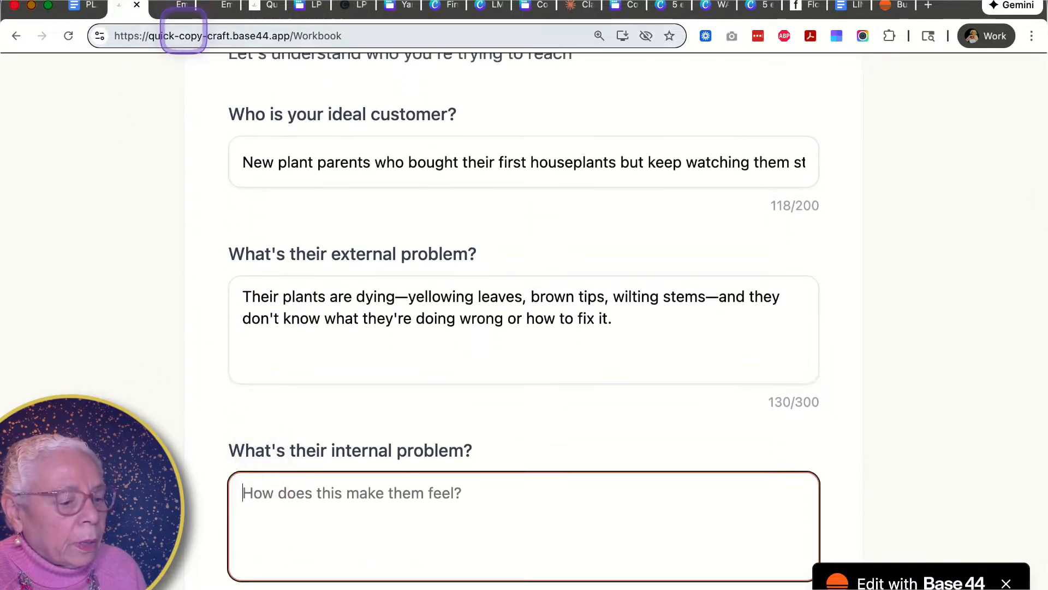
pyautogui.click(78, 6)
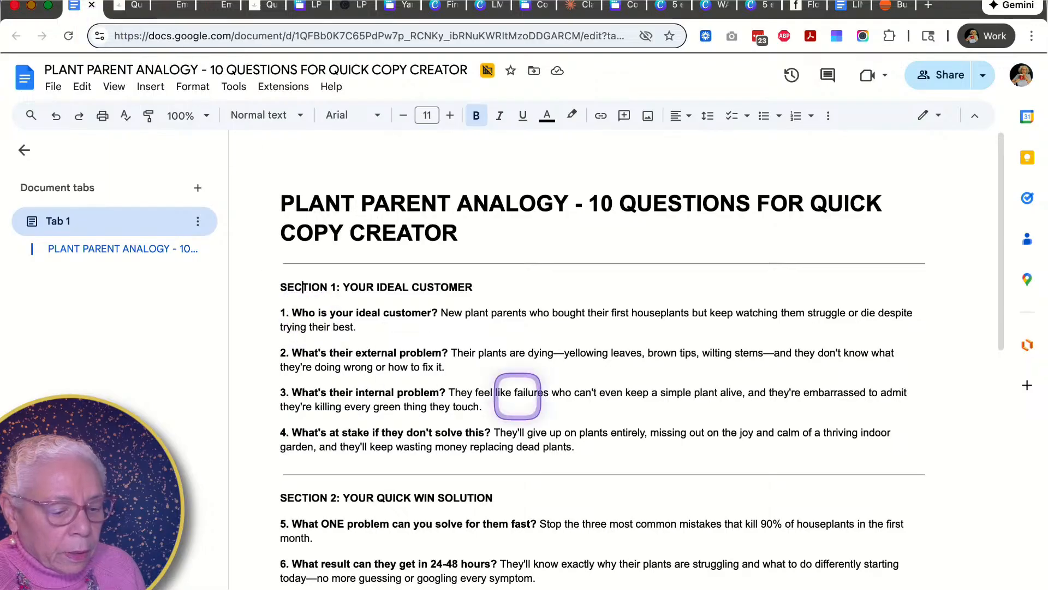
pyautogui.moveTo(449, 393); pyautogui.dragTo(495, 410)
pyautogui.press('super+c')
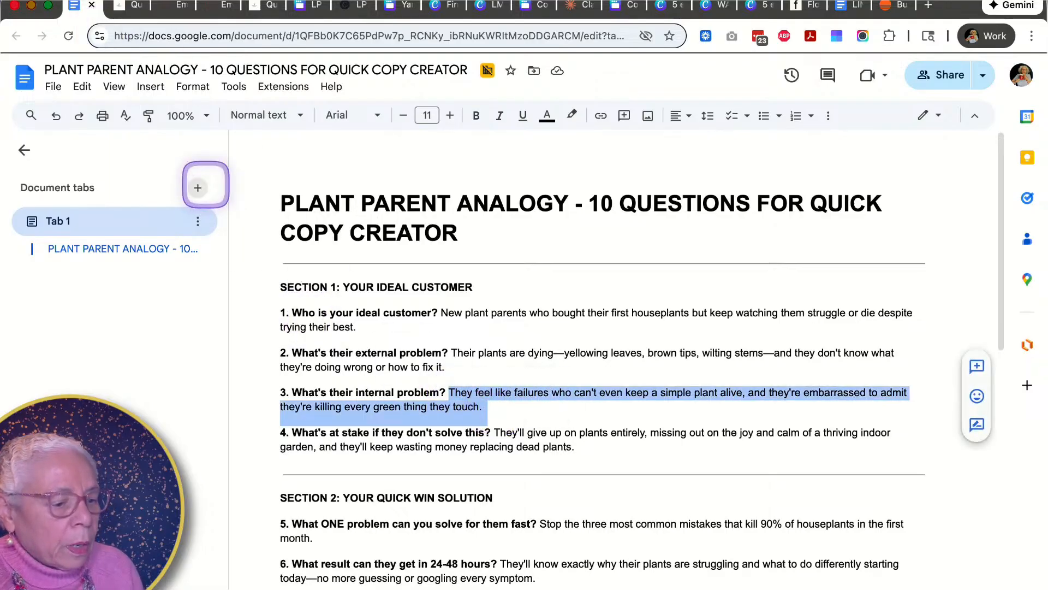
pyautogui.click(130, 11)
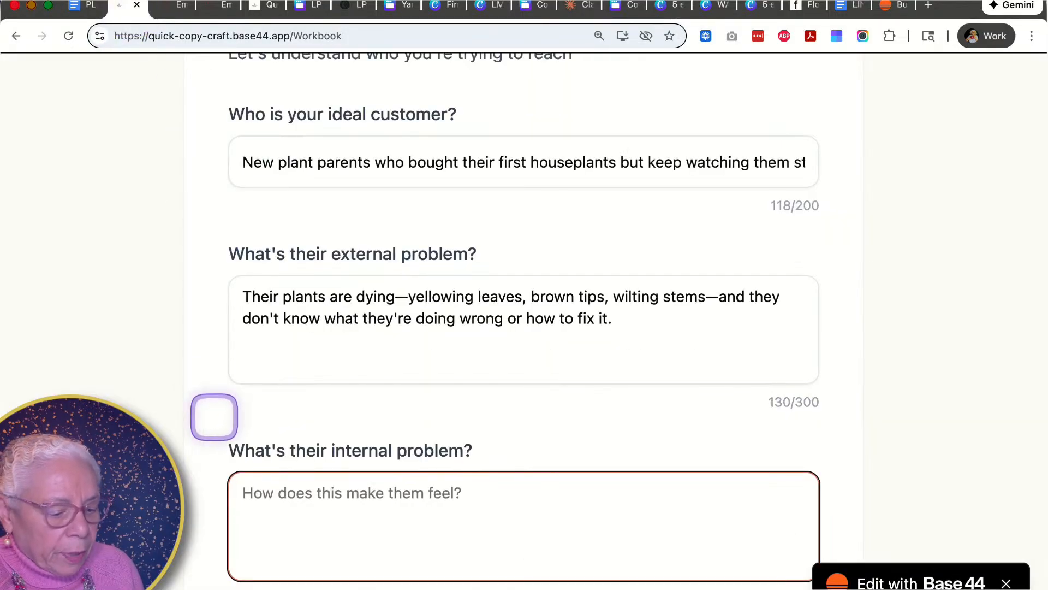
pyautogui.press('super+v')
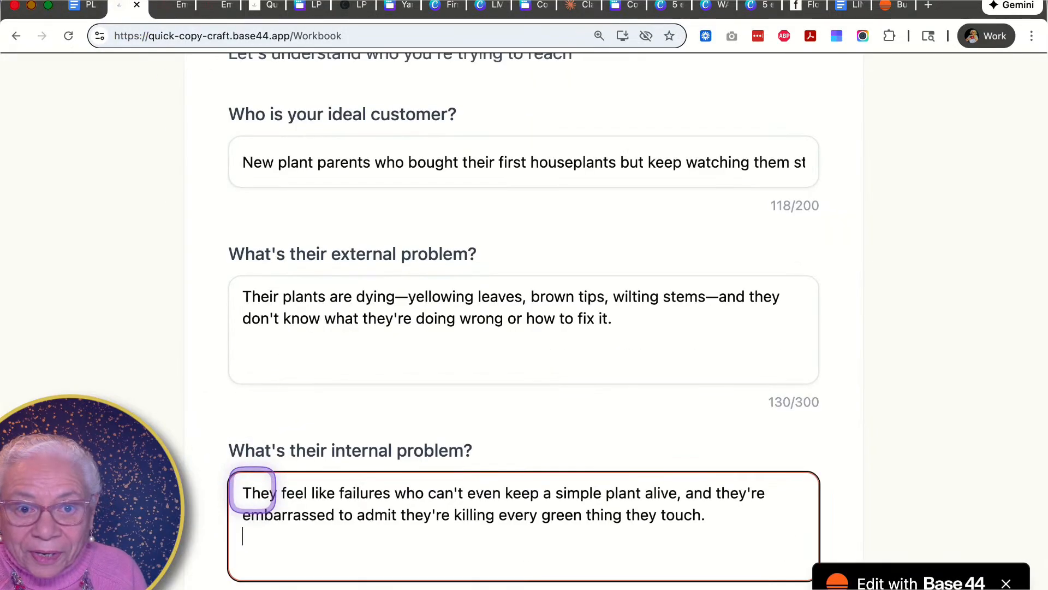
# - Copy the what's at stake answer from the document and paste it into the stakes field
pyautogui.scroll(-6, 206, 514)
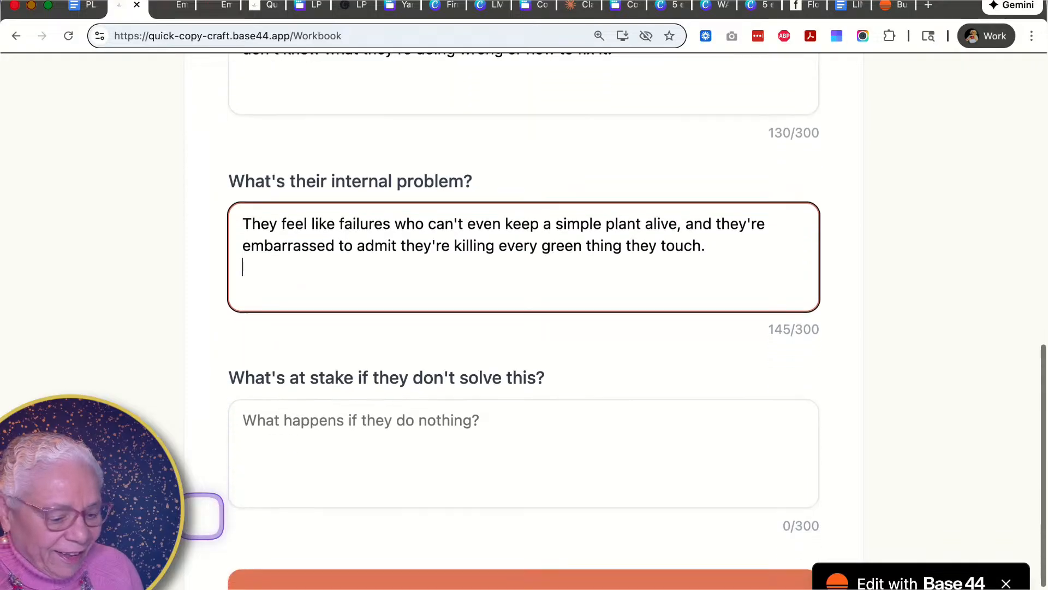
pyautogui.click(246, 412)
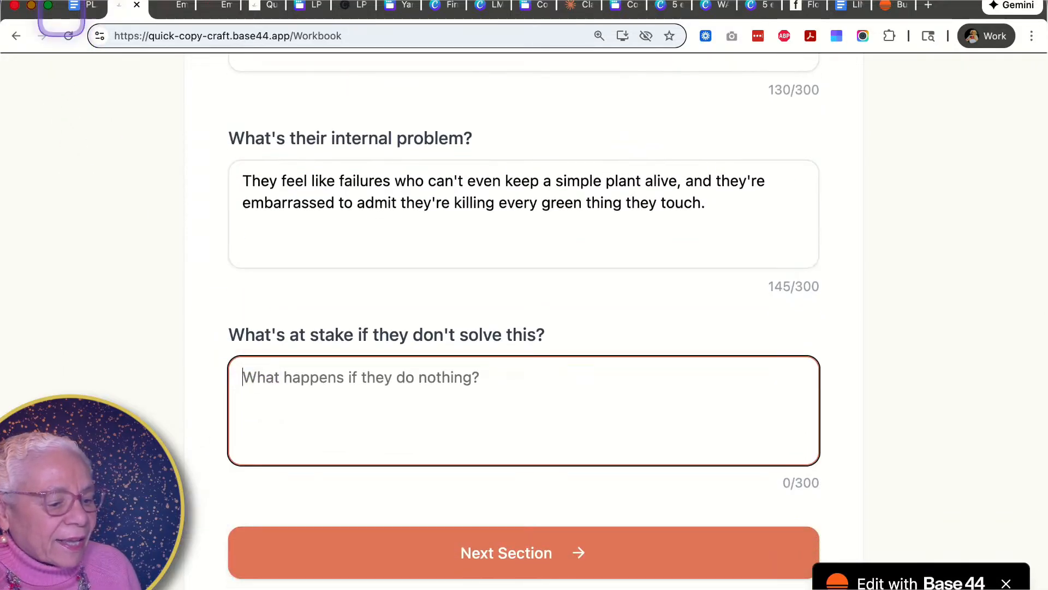
pyautogui.click(86, 7)
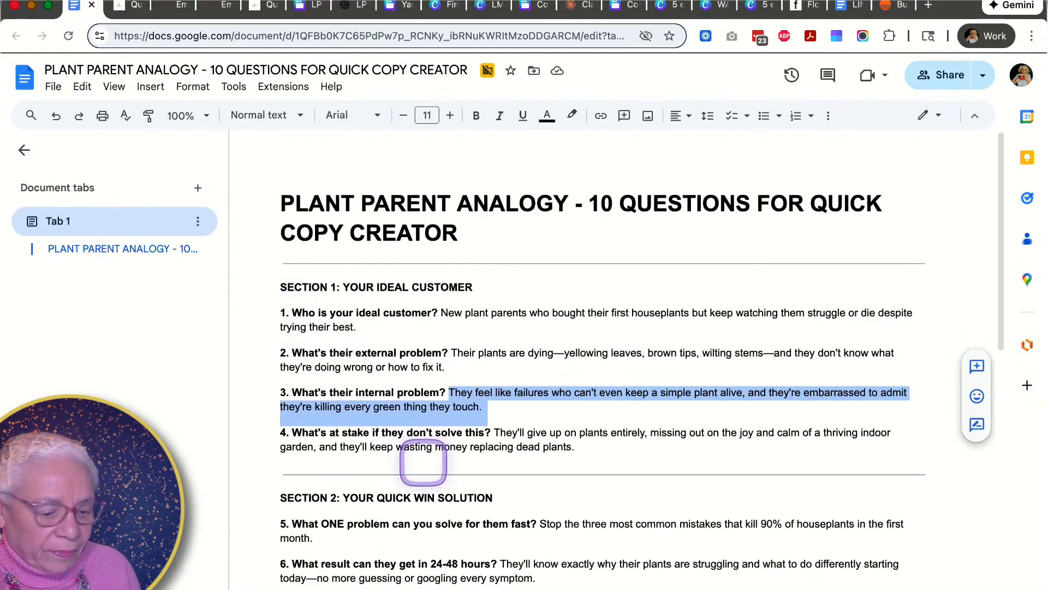
pyautogui.moveTo(494, 433); pyautogui.dragTo(582, 442)
pyautogui.press('super+c')
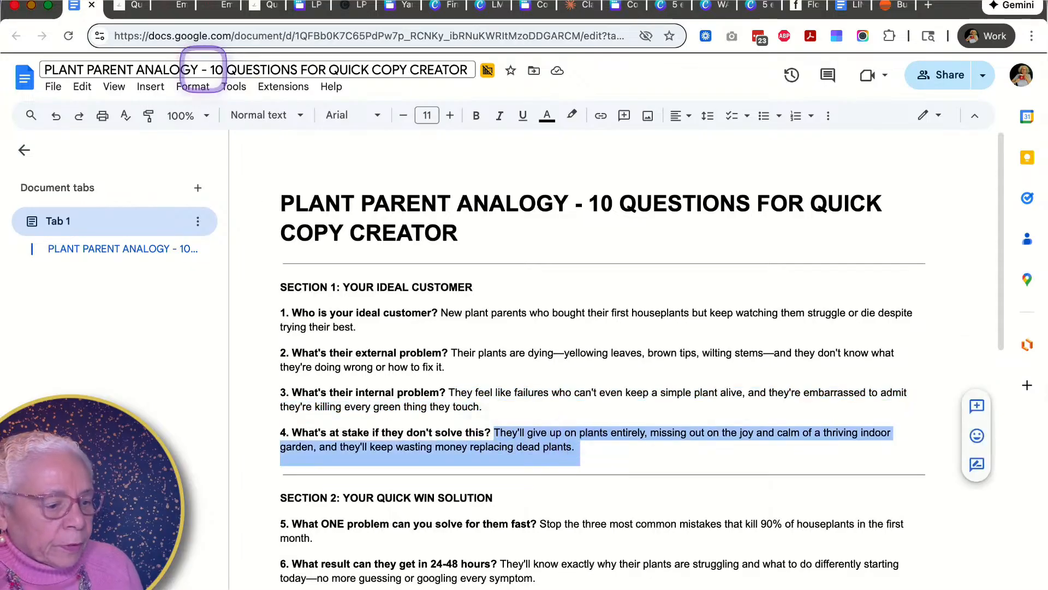
pyautogui.click(136, 6)
pyautogui.click(274, 376)
pyautogui.press('super+v')
# - Advance to Section 2 and paste the document's ONE problem answer into the quick win problem field
pyautogui.click(467, 552)
pyautogui.scroll(-4, 450, 393)
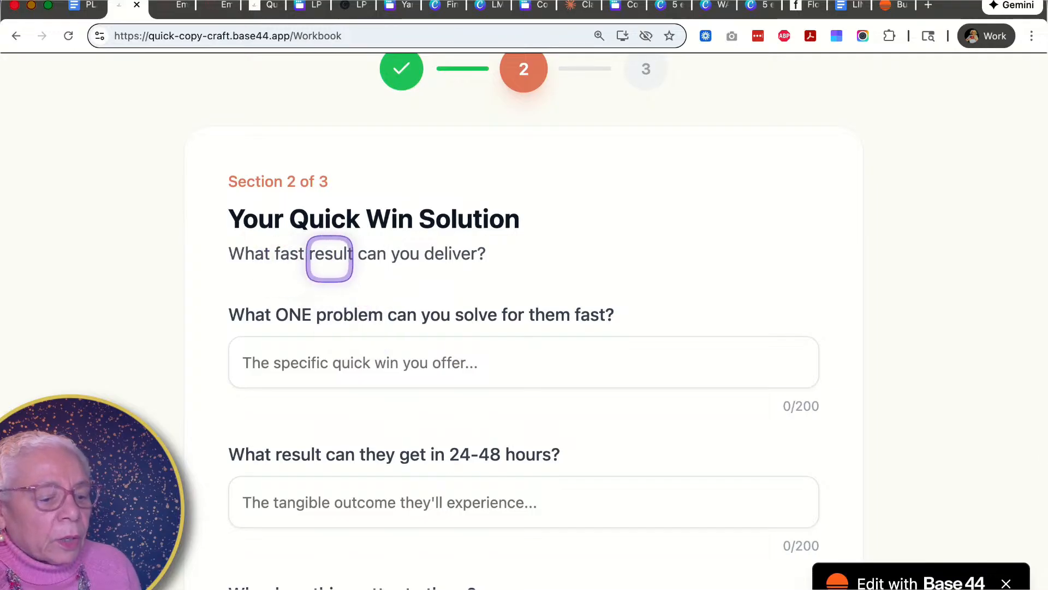
pyautogui.click(85, 12)
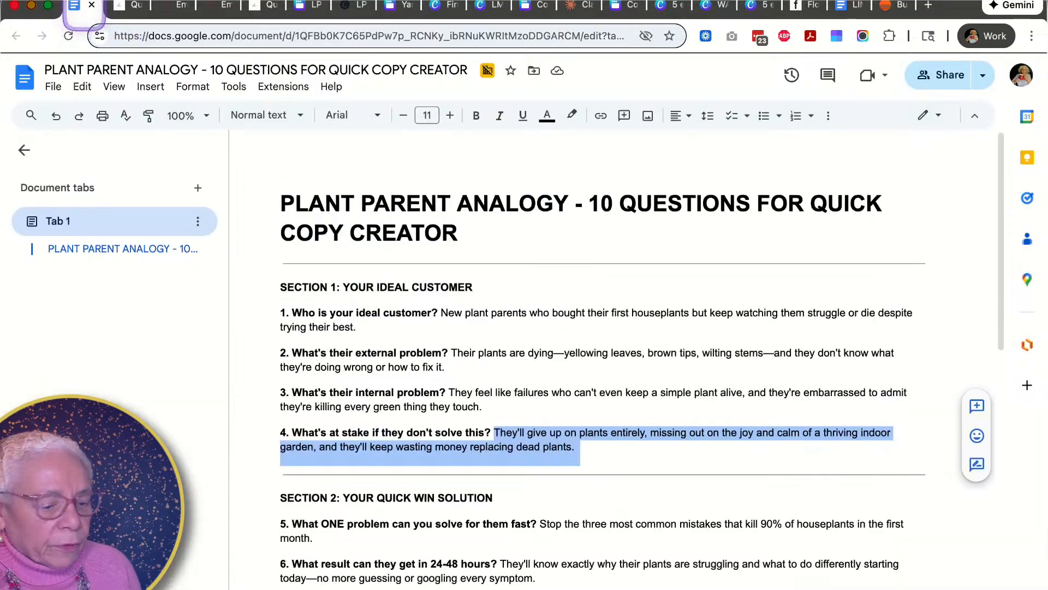
pyautogui.scroll(-3, 396, 368)
pyautogui.scroll(-1, 396, 367)
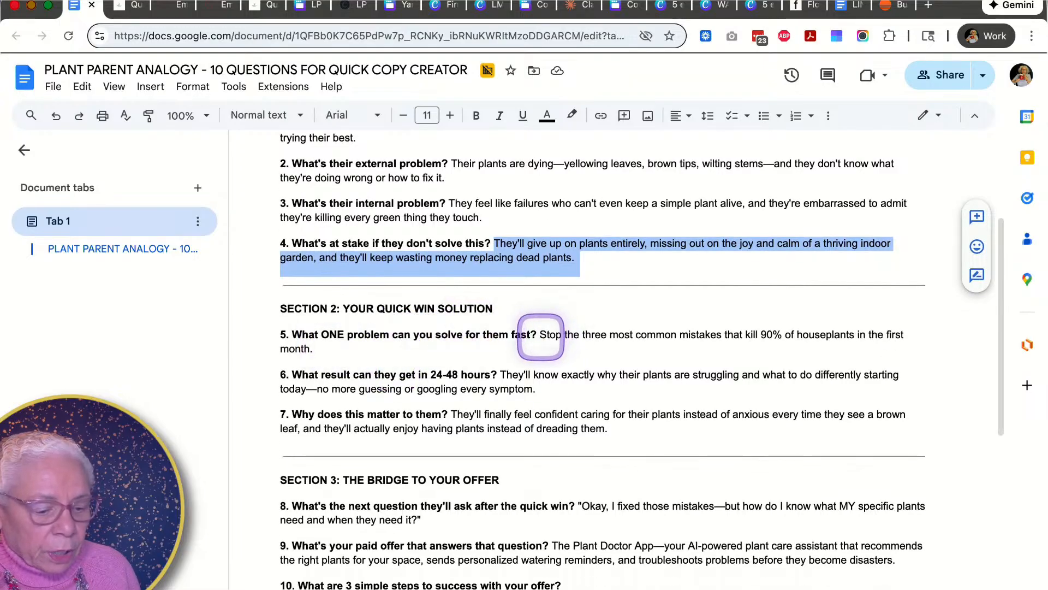
pyautogui.moveTo(540, 334); pyautogui.dragTo(562, 348)
pyautogui.press('super+c')
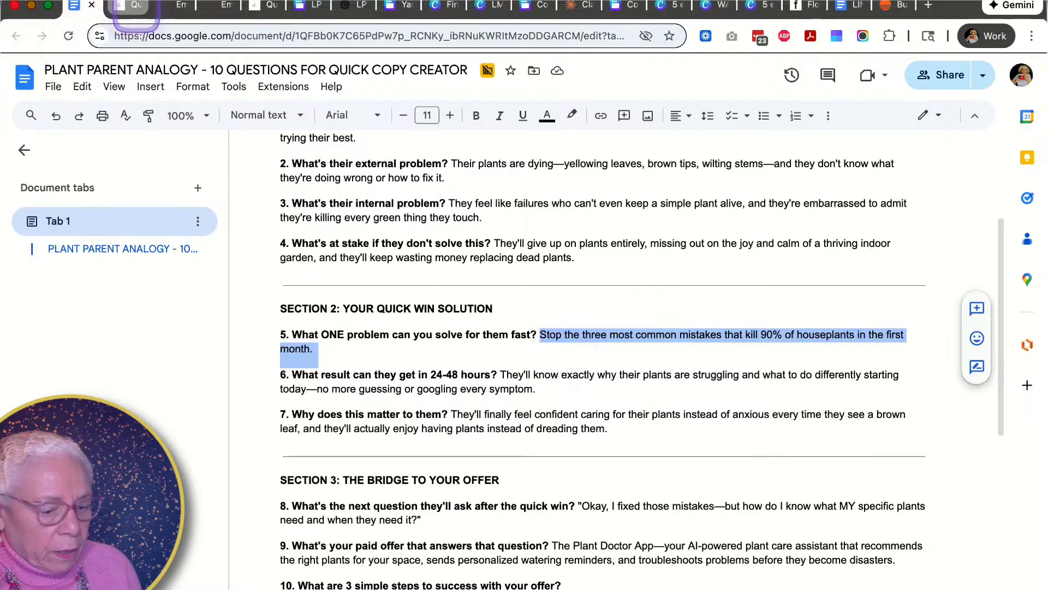
pyautogui.click(130, 6)
pyautogui.click(353, 363)
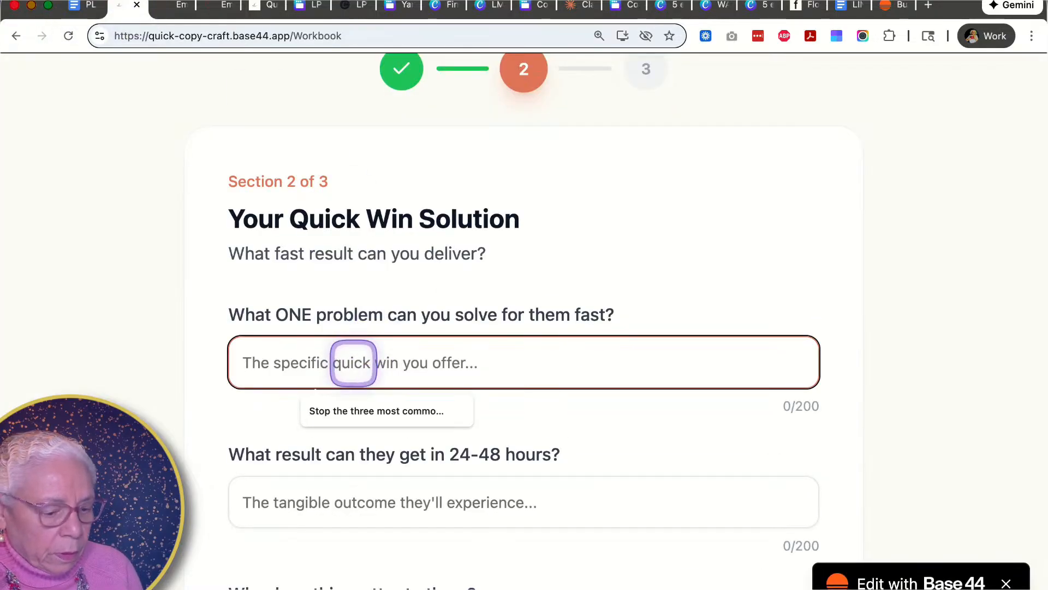
pyautogui.press('super+v')
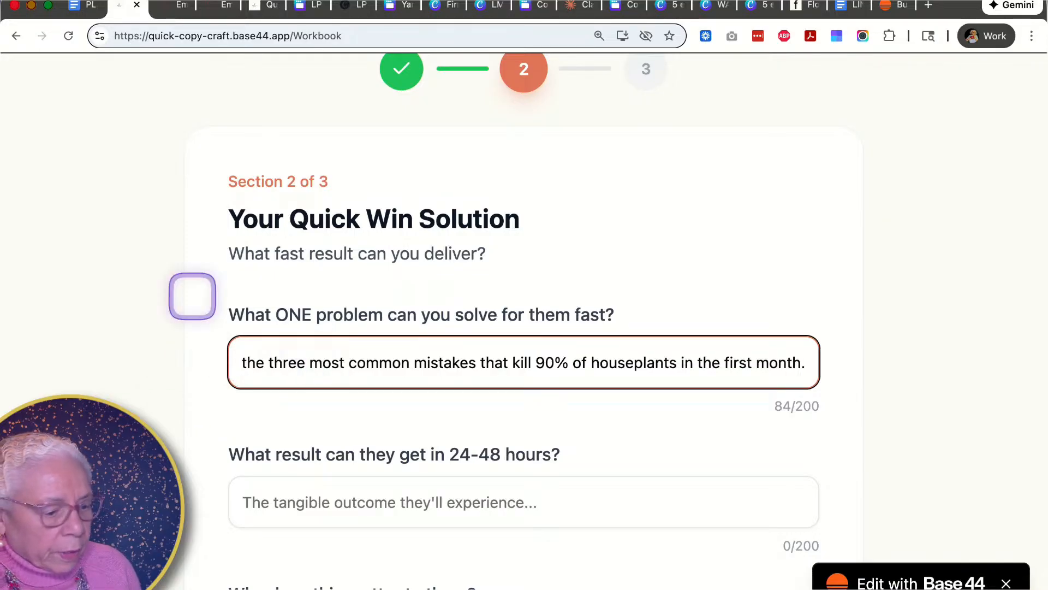
# - Copy the 24-48 hours result answer from the document and paste it into the result field
pyautogui.click(85, 6)
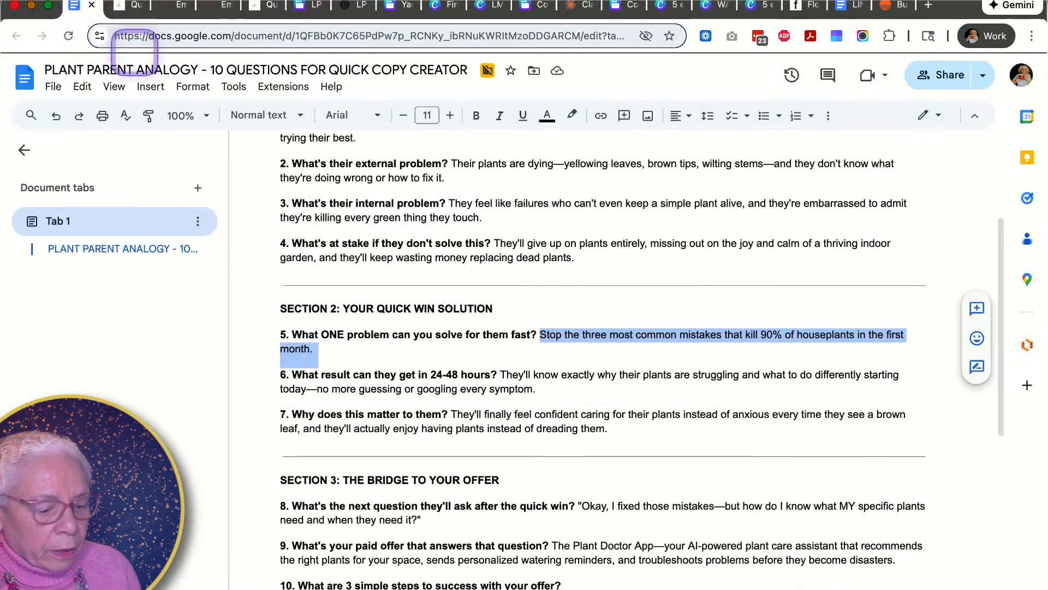
pyautogui.moveTo(500, 375); pyautogui.dragTo(536, 389)
pyautogui.press('super+c')
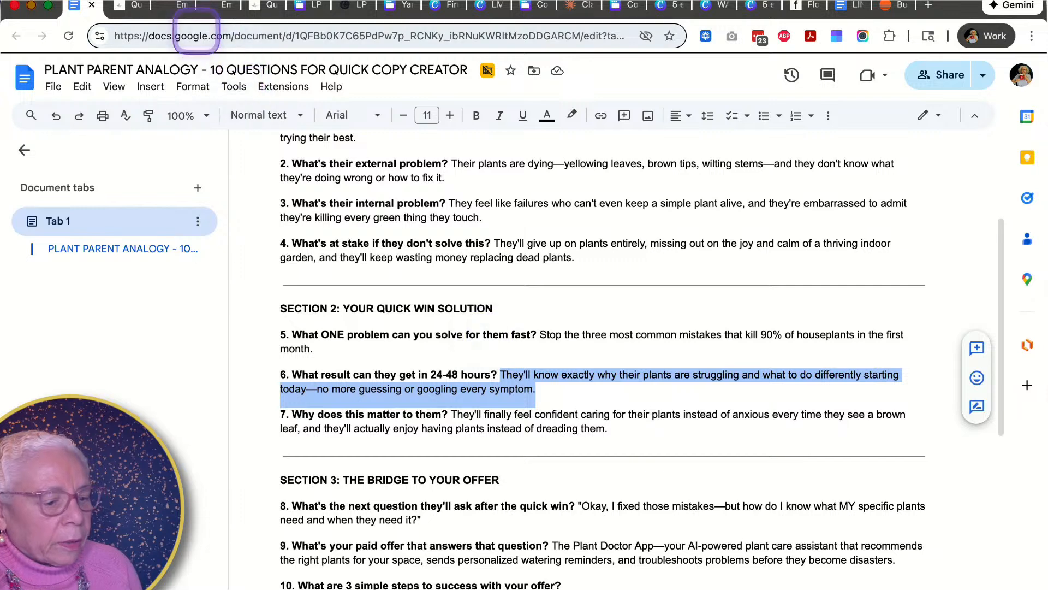
pyautogui.click(128, 8)
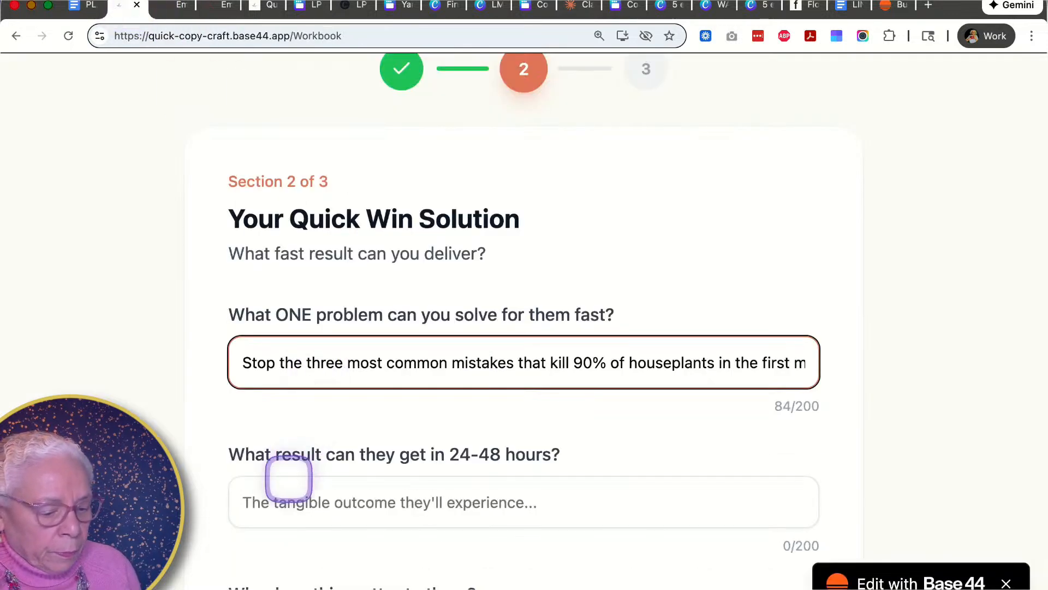
pyautogui.click(280, 499)
pyautogui.press('super+v')
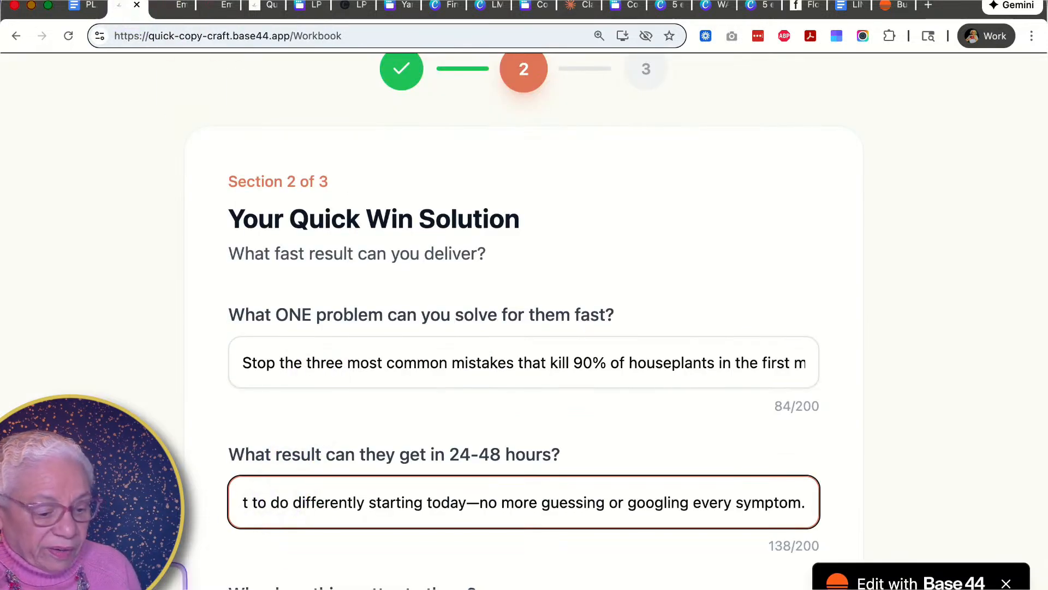
# - Copy the why does this matter answer from the document and paste it into its field
pyautogui.scroll(-5, 182, 519)
pyautogui.click(254, 372)
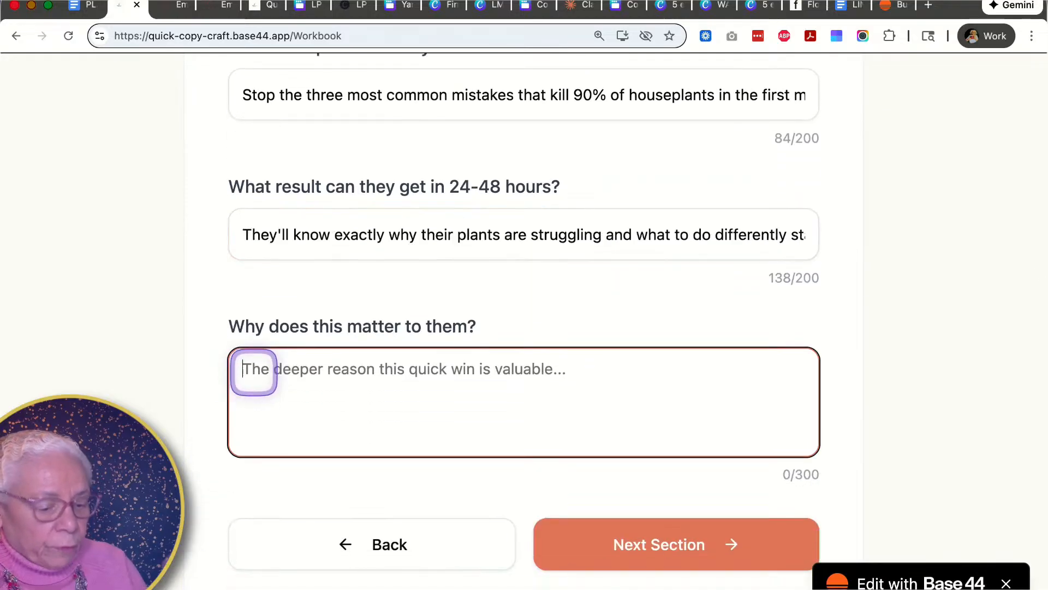
pyautogui.click(80, 7)
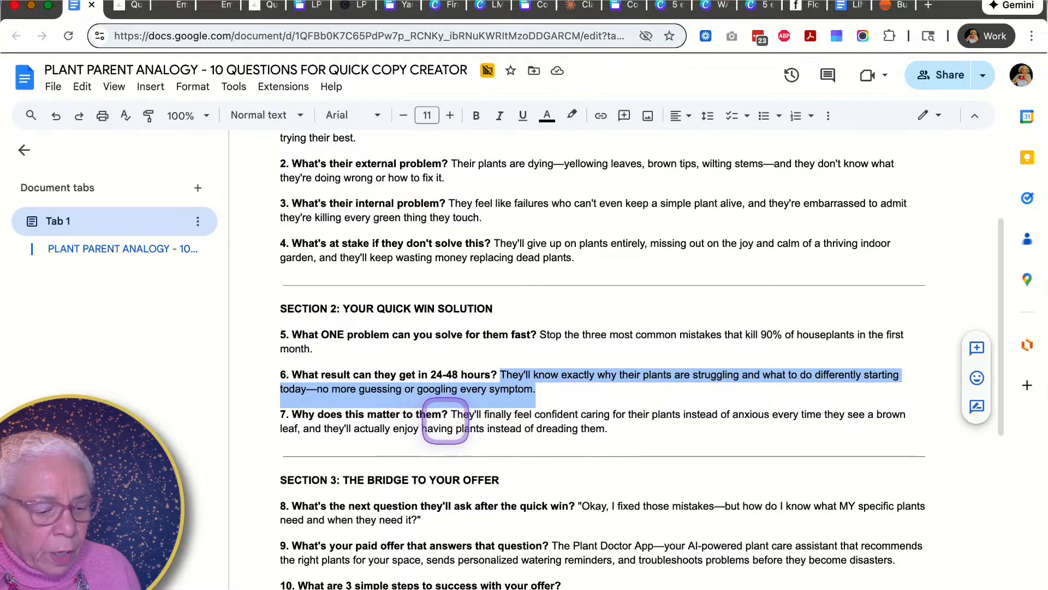
pyautogui.click(449, 415)
pyautogui.moveTo(449, 415); pyautogui.dragTo(619, 433)
pyautogui.press('super+c')
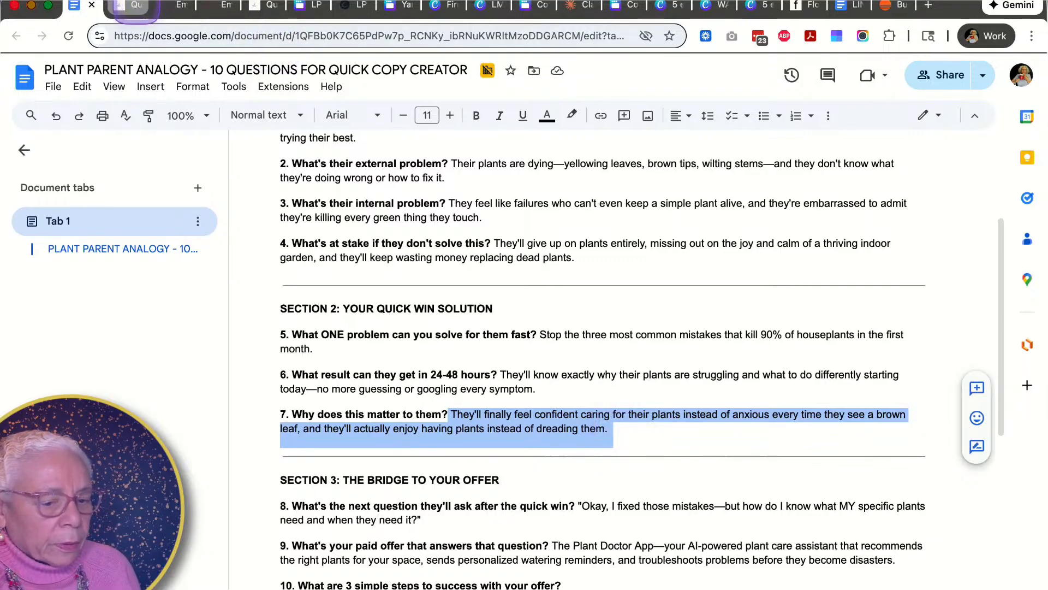
pyautogui.click(136, 7)
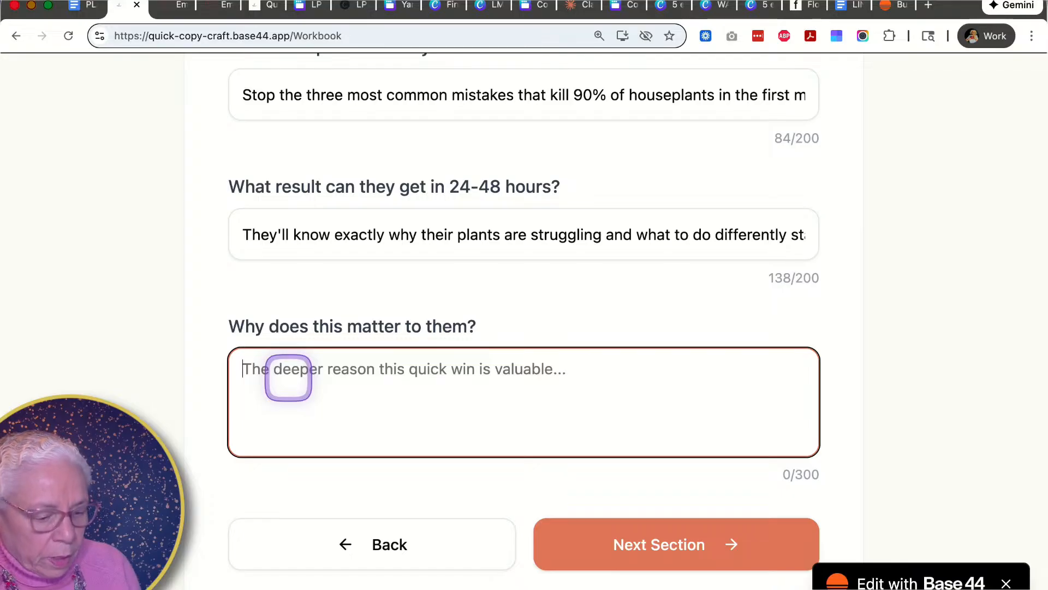
pyautogui.press('super+v')
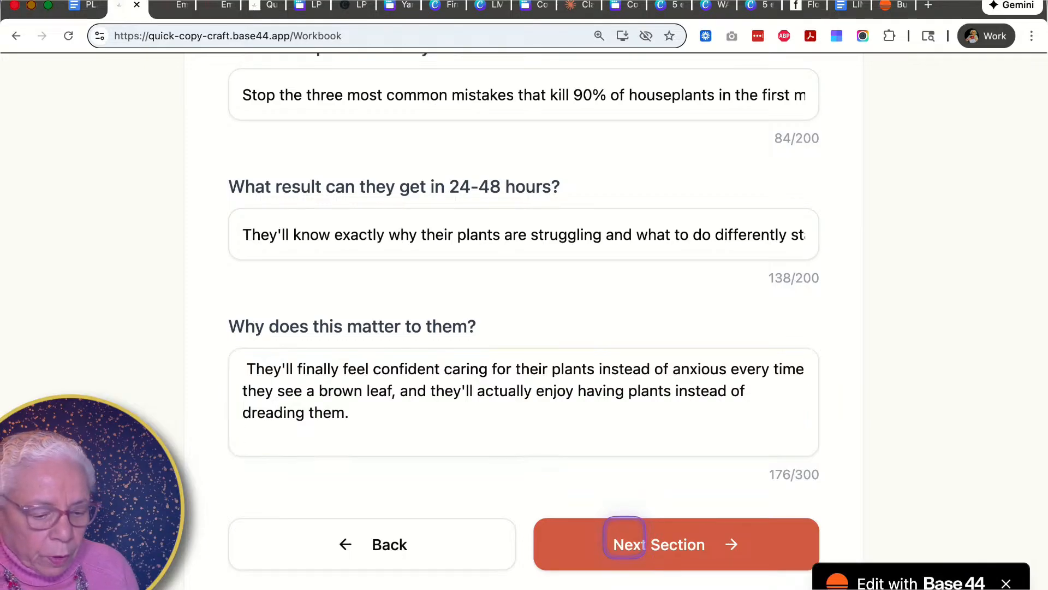
# - Advance to Section 3 and paste the document's next question answer into the next question field
pyautogui.click(624, 537)
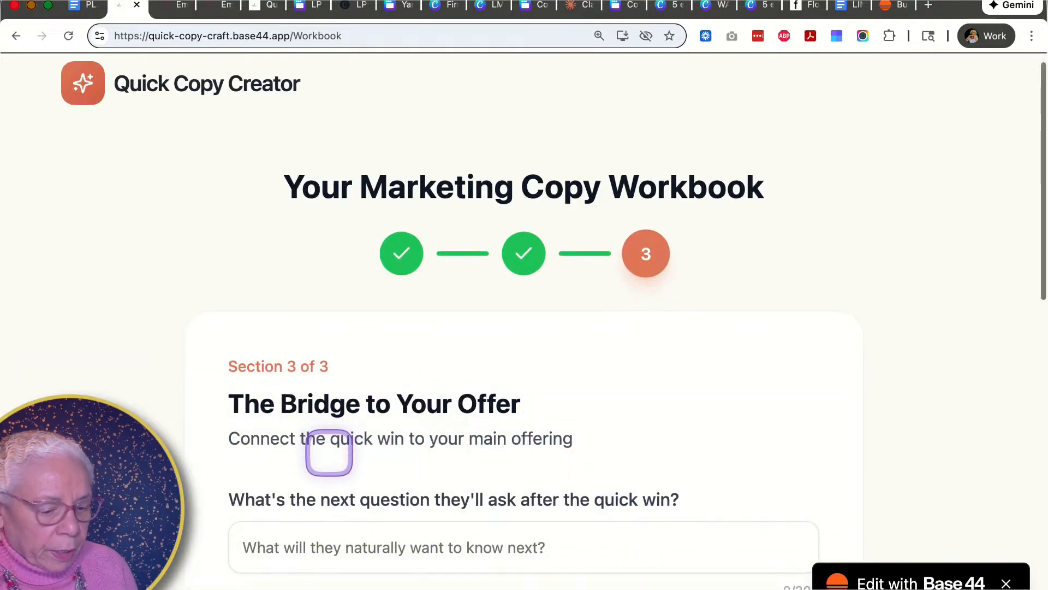
pyautogui.scroll(-3, 330, 464)
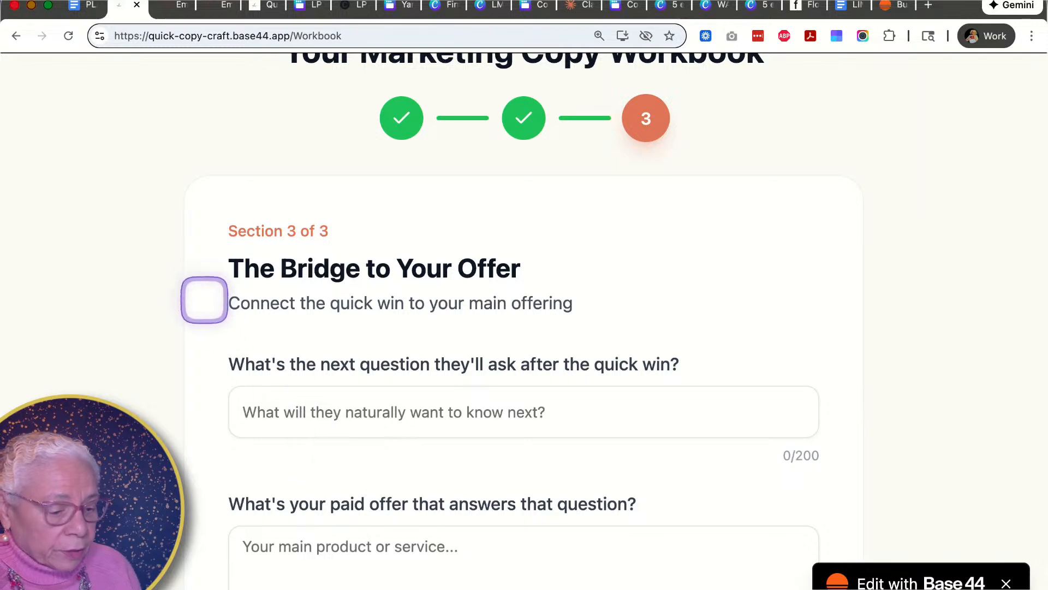
pyautogui.click(260, 407)
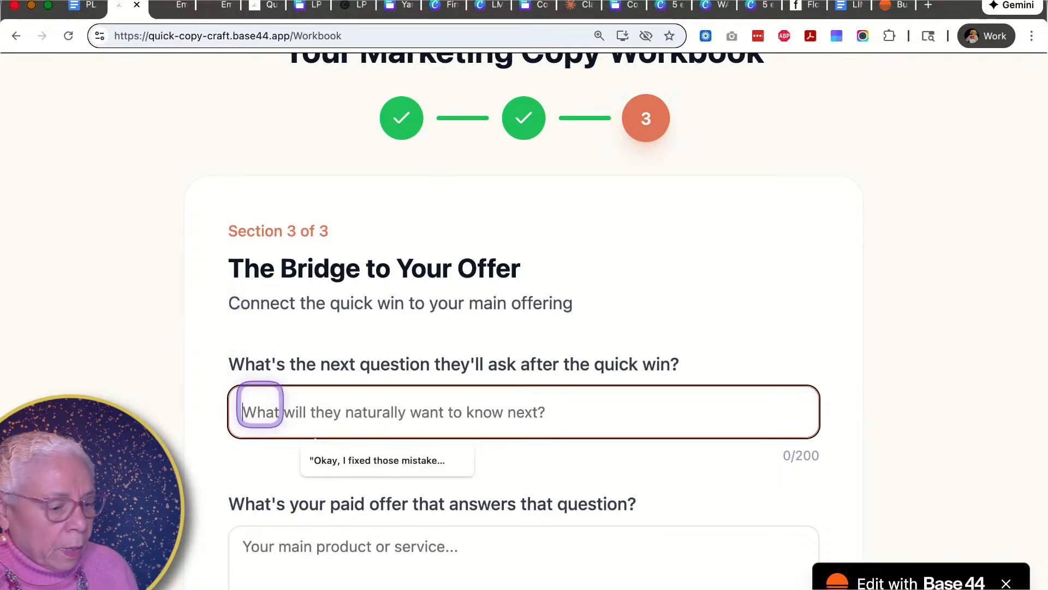
pyautogui.click(82, 5)
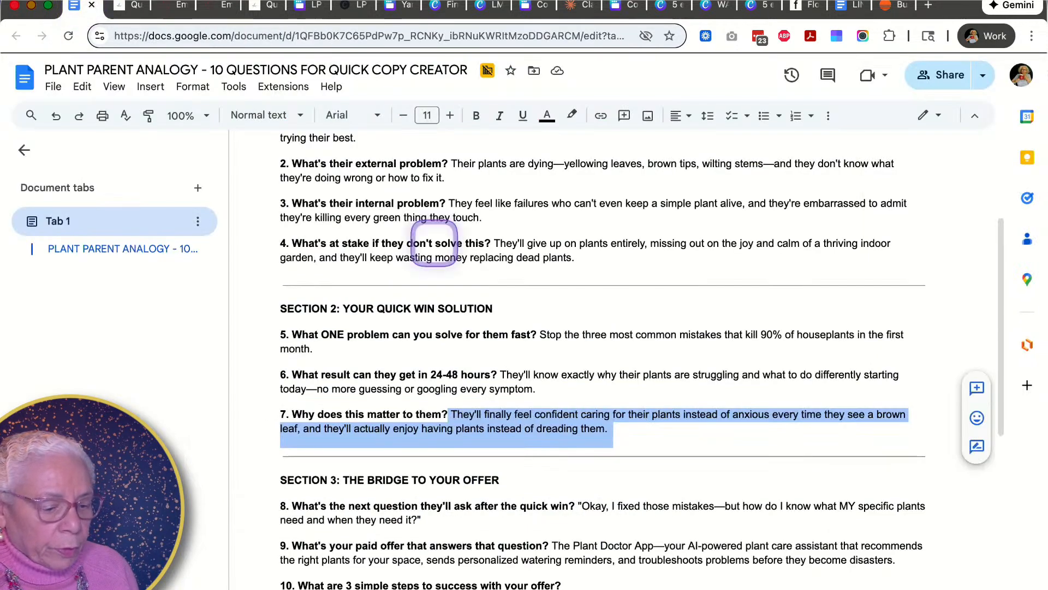
pyautogui.scroll(-5, 480, 472)
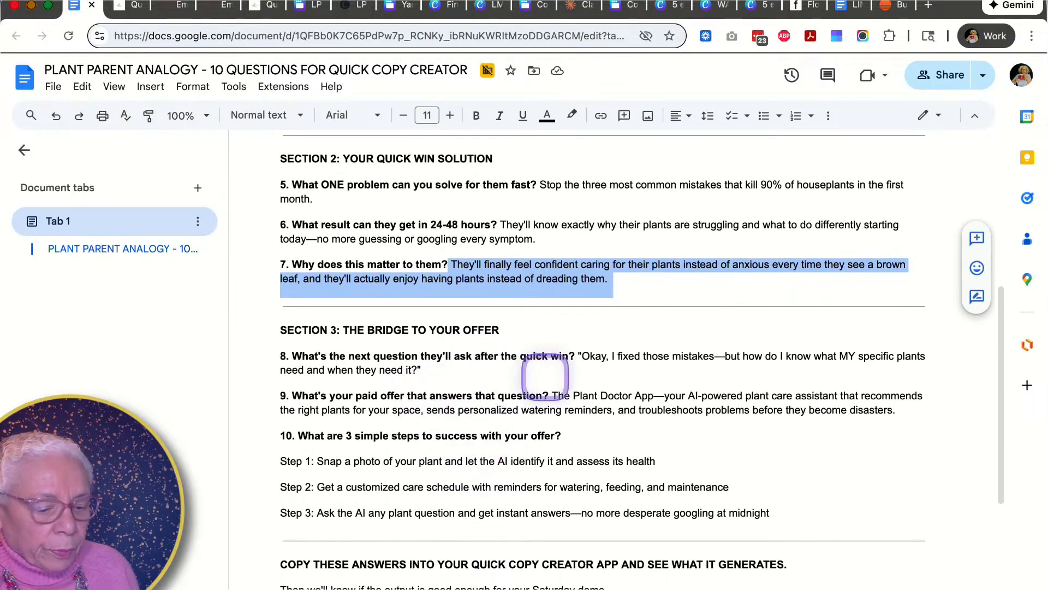
pyautogui.moveTo(579, 355); pyautogui.dragTo(613, 374)
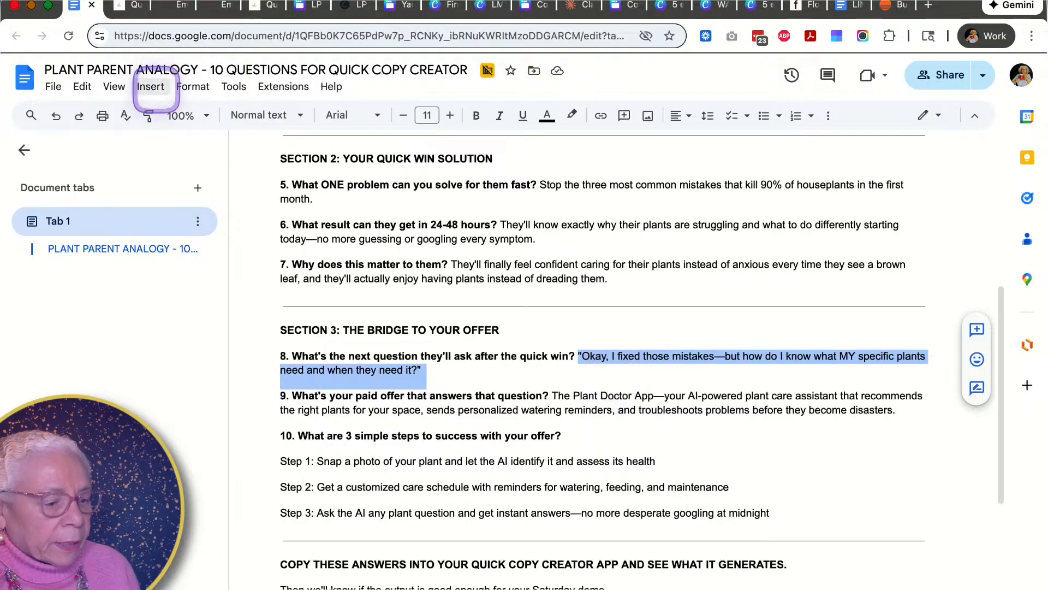
pyautogui.click(129, 7)
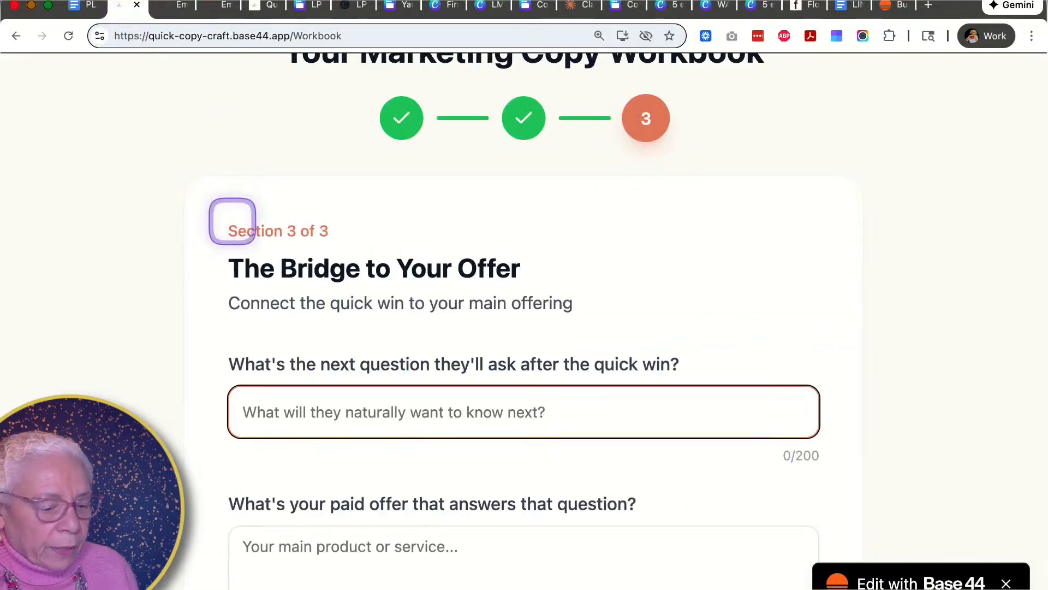
pyautogui.click(251, 404)
pyautogui.write('...takes—but how do I know what MY specific plants need and when they need it?"')
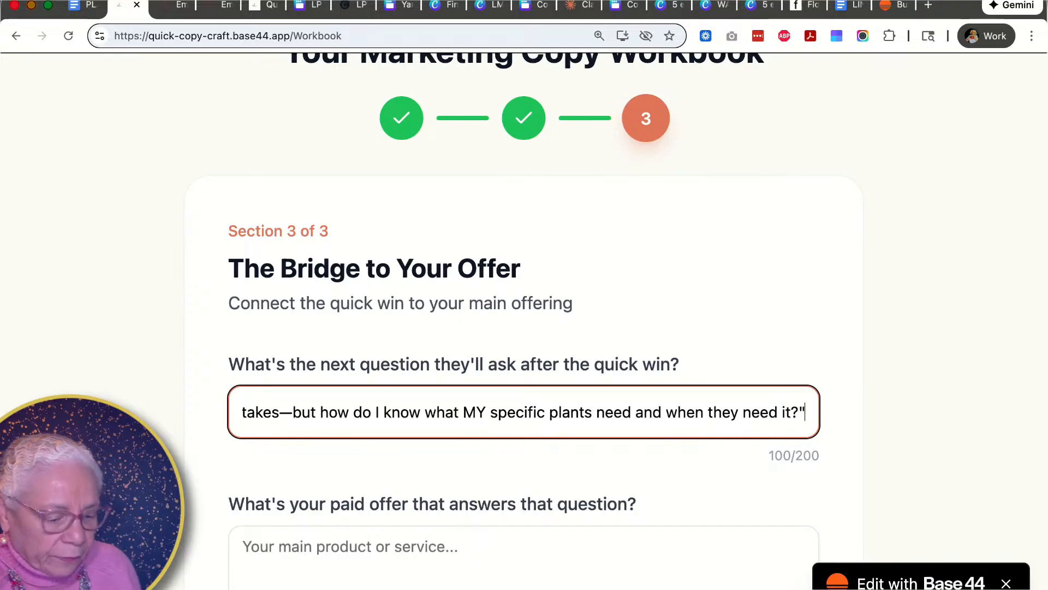
# - Copy the paid offer answer from the document and paste it into the paid offer field
pyautogui.click(256, 551)
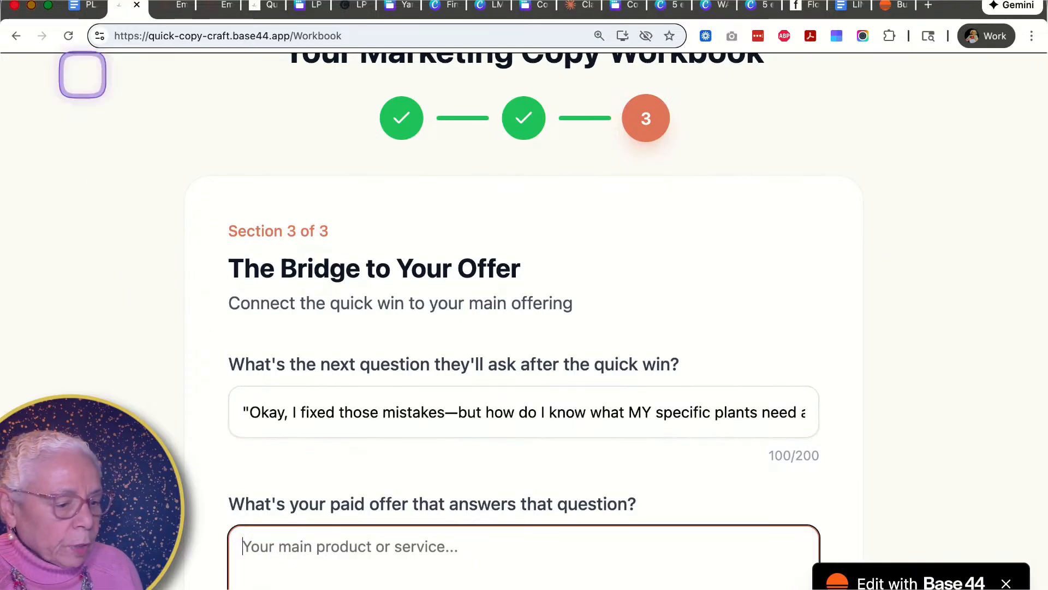
pyautogui.click(83, 8)
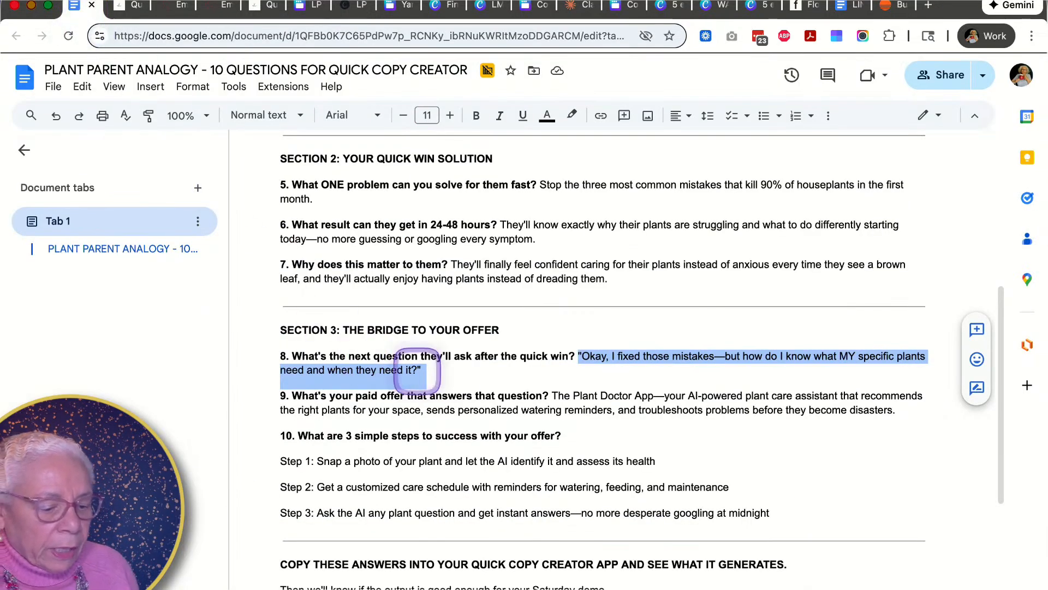
pyautogui.moveTo(552, 395); pyautogui.dragTo(913, 424)
pyautogui.press('super+c')
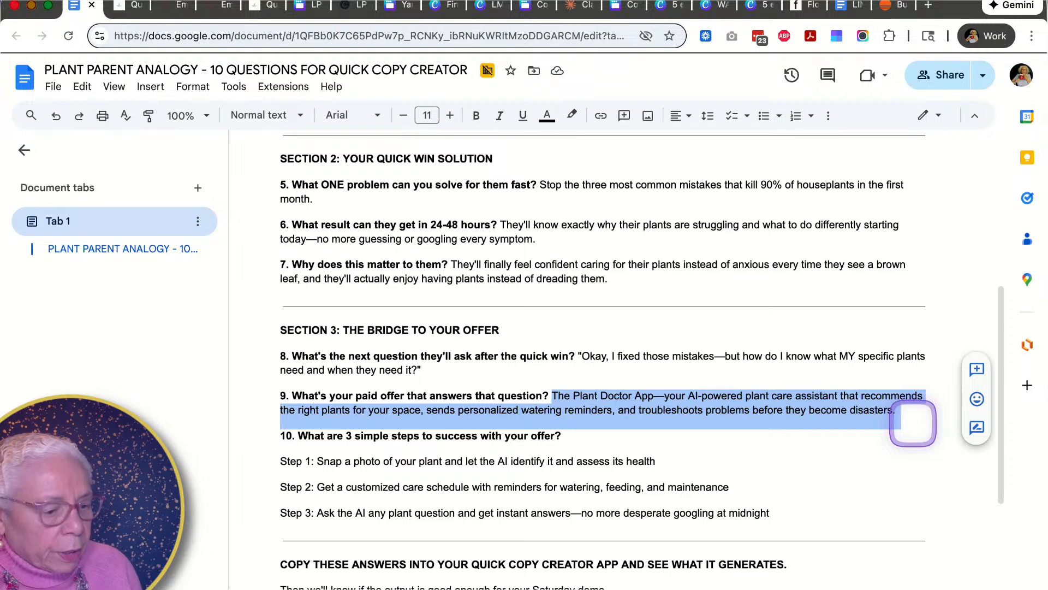
pyautogui.click(129, 6)
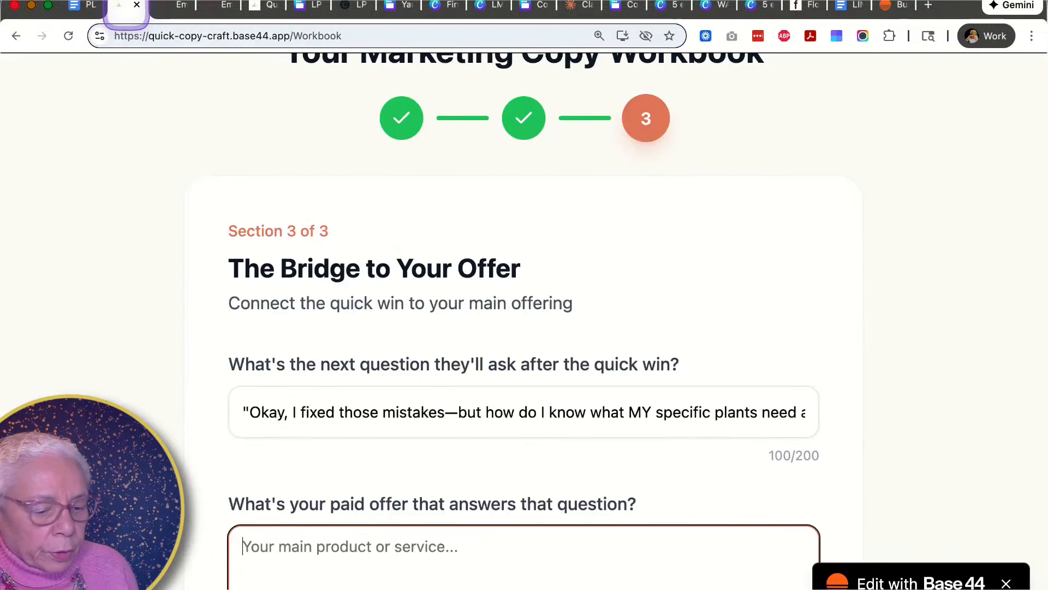
pyautogui.scroll(-2, 304, 542)
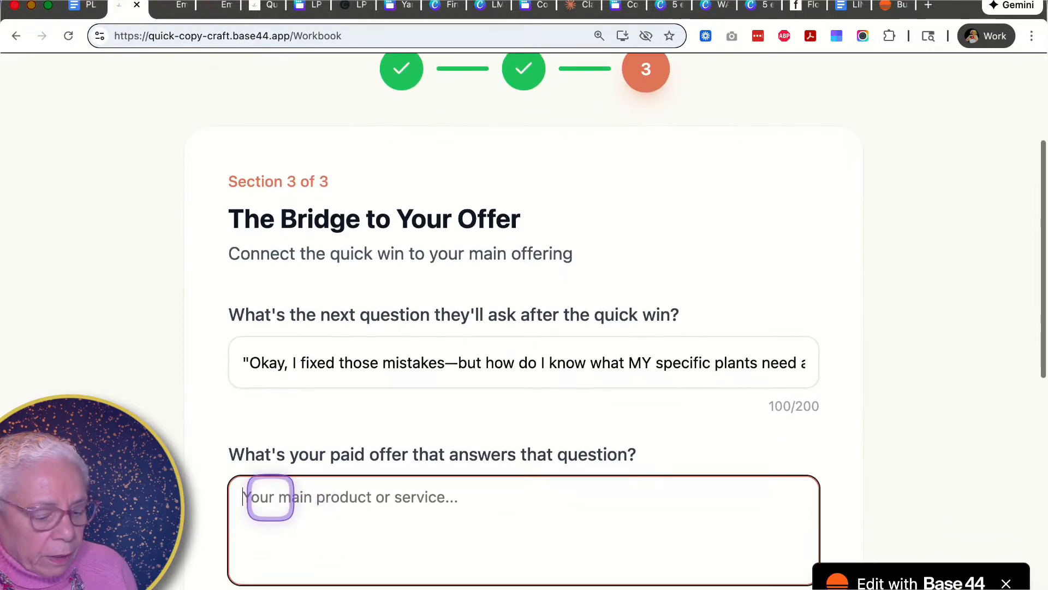
pyautogui.press('super+v')
# - Copy the Step 1 answer from the document and paste it into the Step 1 to success field
pyautogui.scroll(-4, 524, 328)
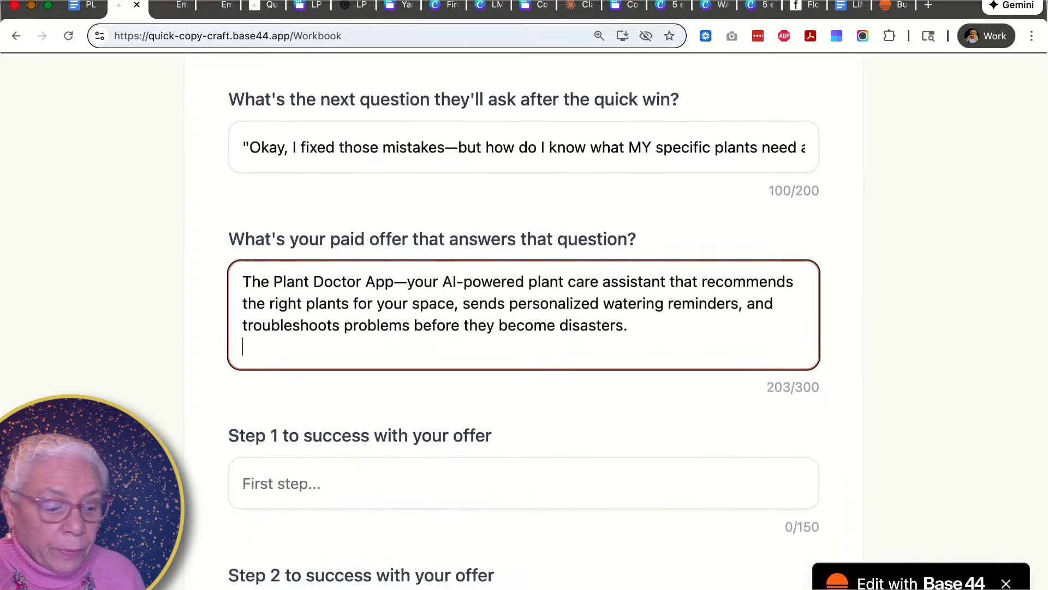
pyautogui.scroll(-2, 71, 199)
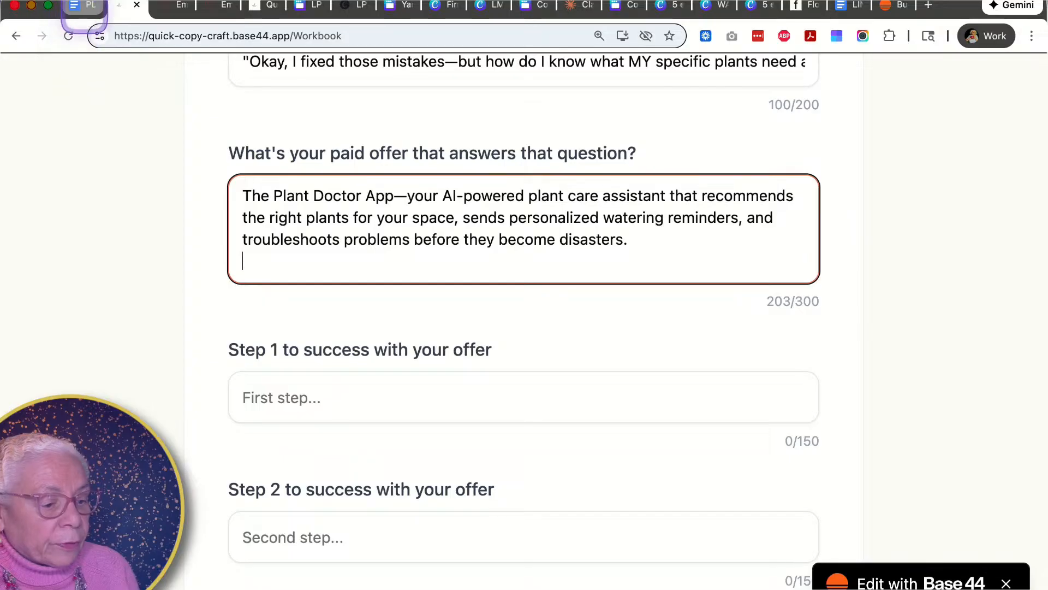
pyautogui.click(87, 5)
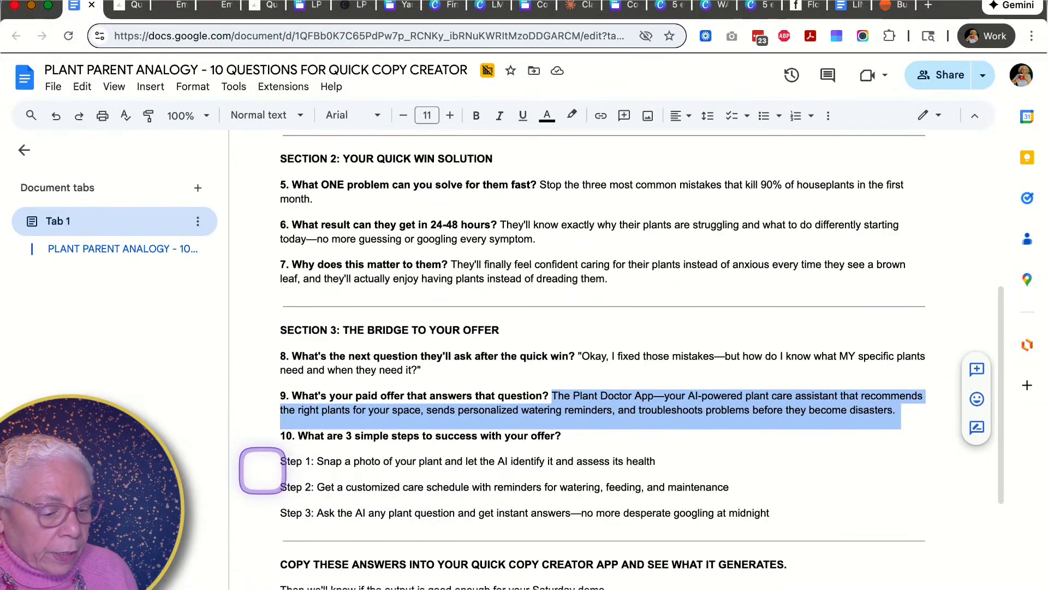
pyautogui.moveTo(276, 467); pyautogui.dragTo(672, 460)
pyautogui.press('super+c')
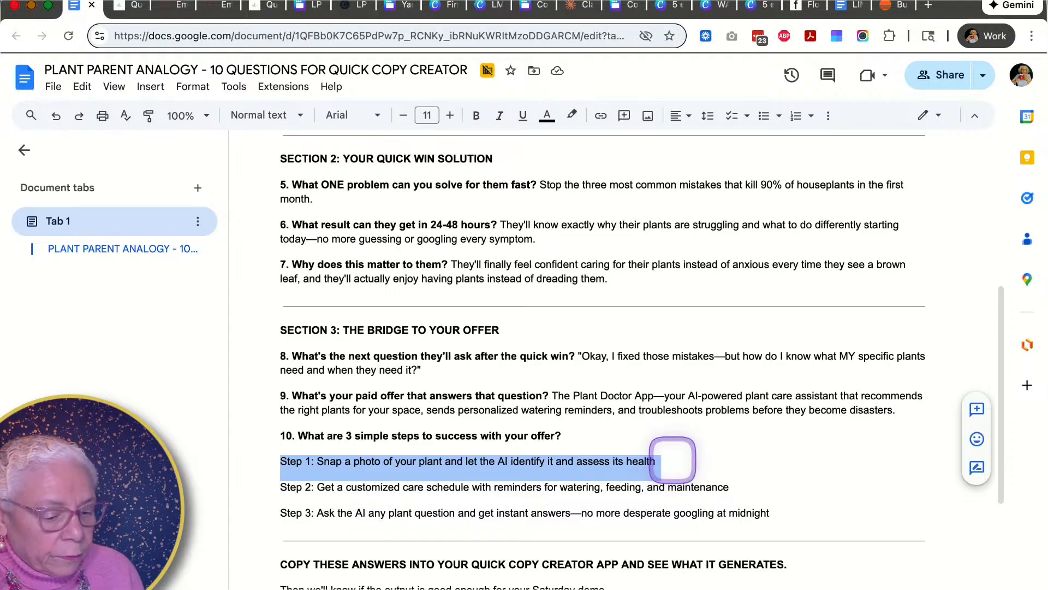
pyautogui.click(129, 5)
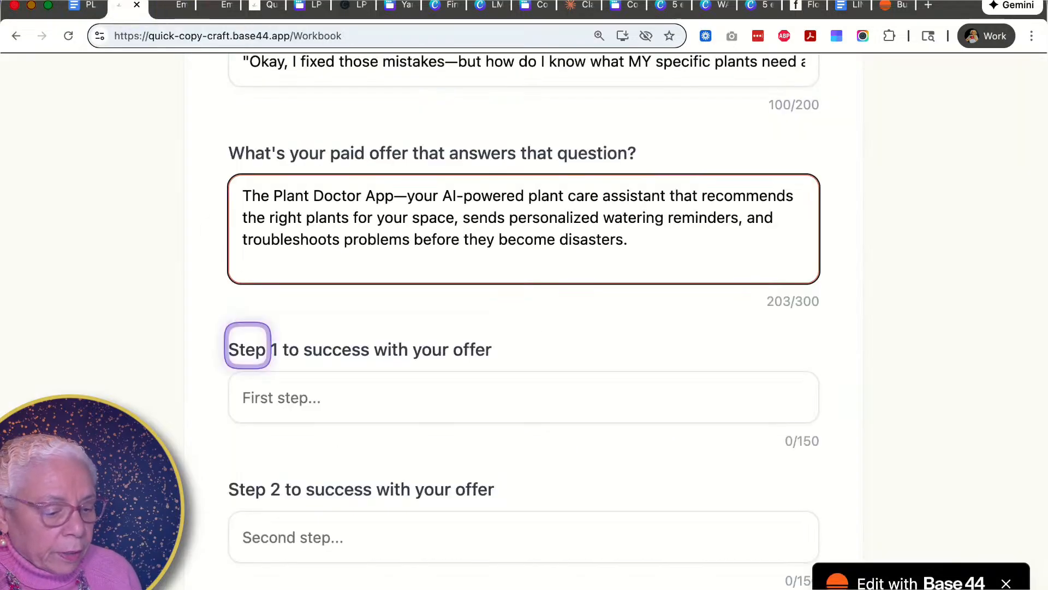
pyautogui.click(294, 407)
pyautogui.press('super+v')
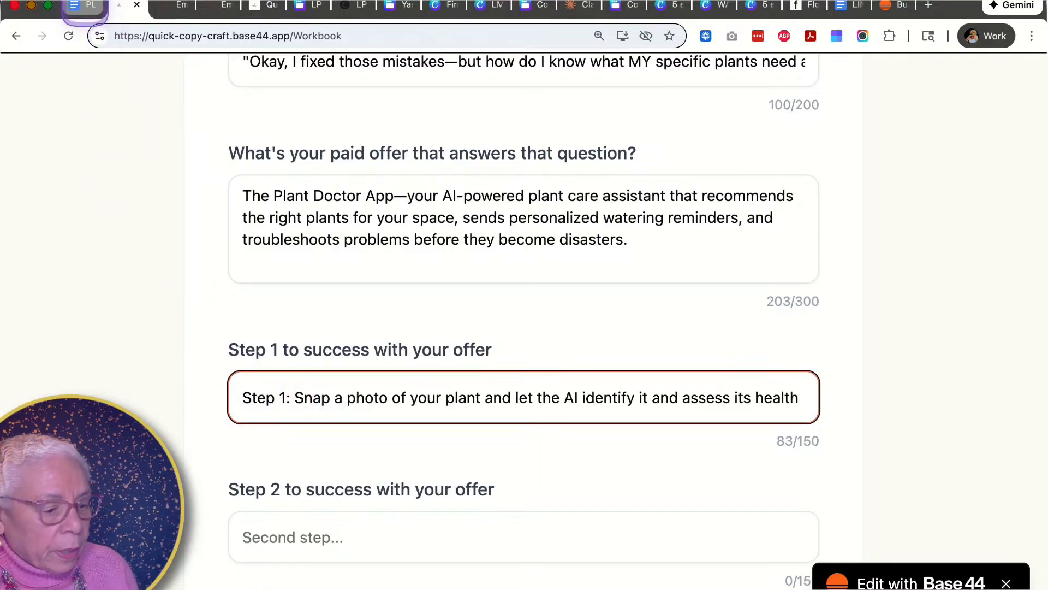
# - Copy the Step 2 answer text from the document and paste it into the Step 2 to success field
pyautogui.click(85, 8)
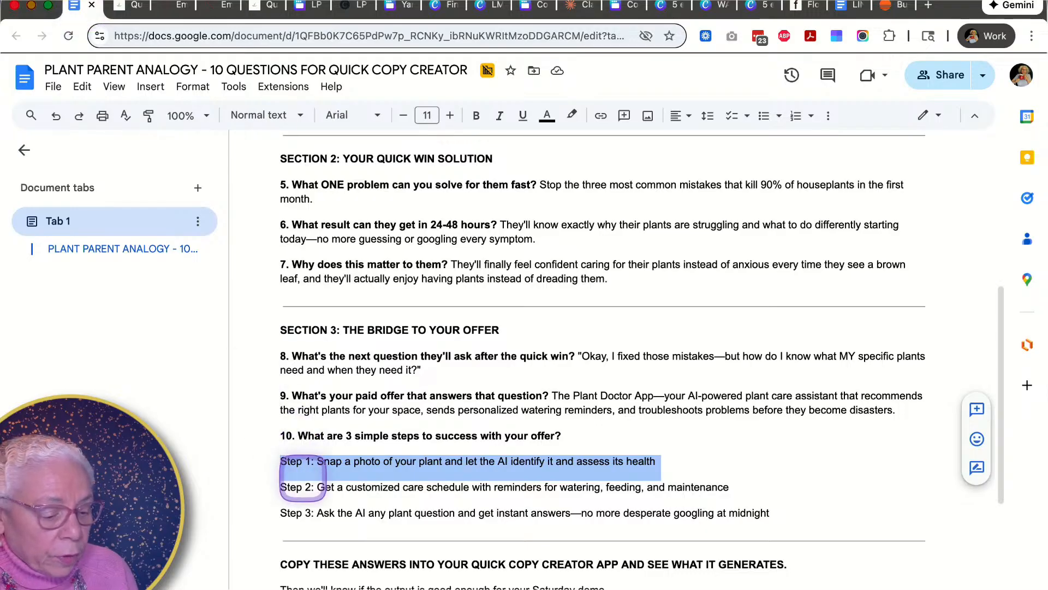
pyautogui.moveTo(317, 487); pyautogui.dragTo(764, 498)
pyautogui.press('super+c')
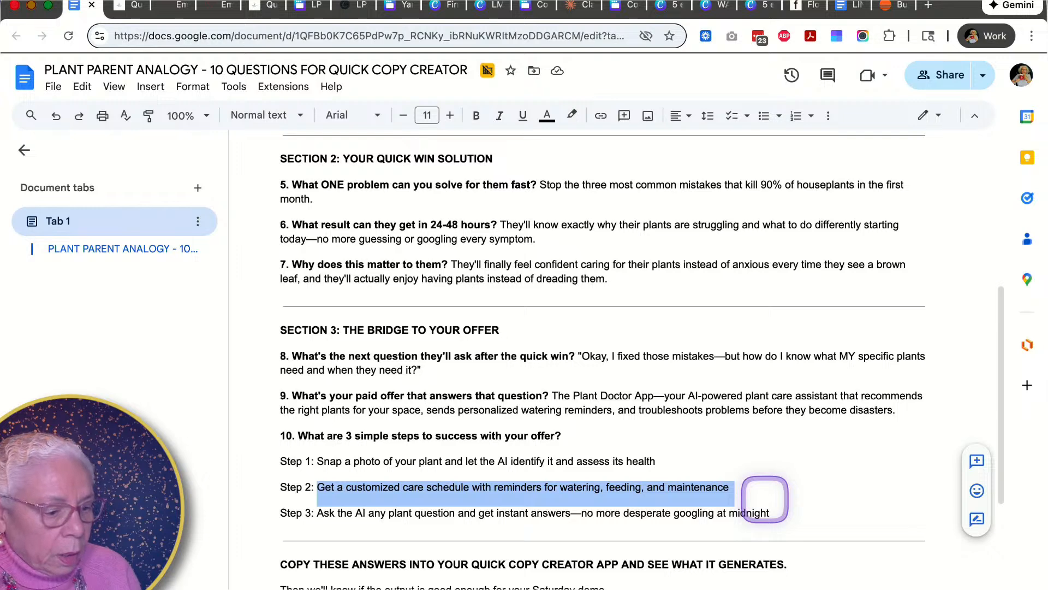
pyautogui.click(131, 7)
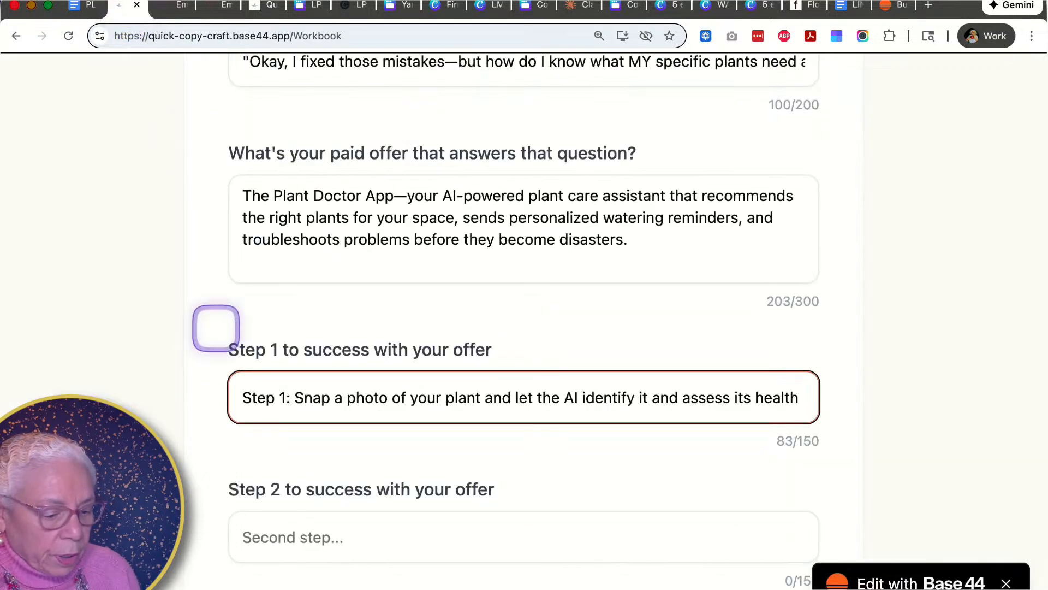
pyautogui.click(247, 525)
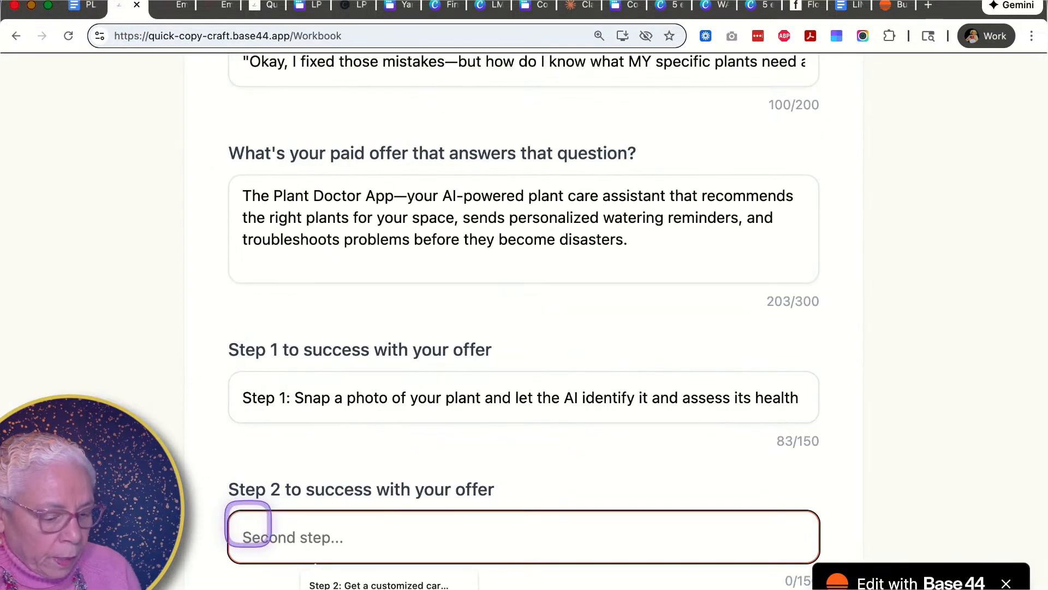
pyautogui.press('super+v')
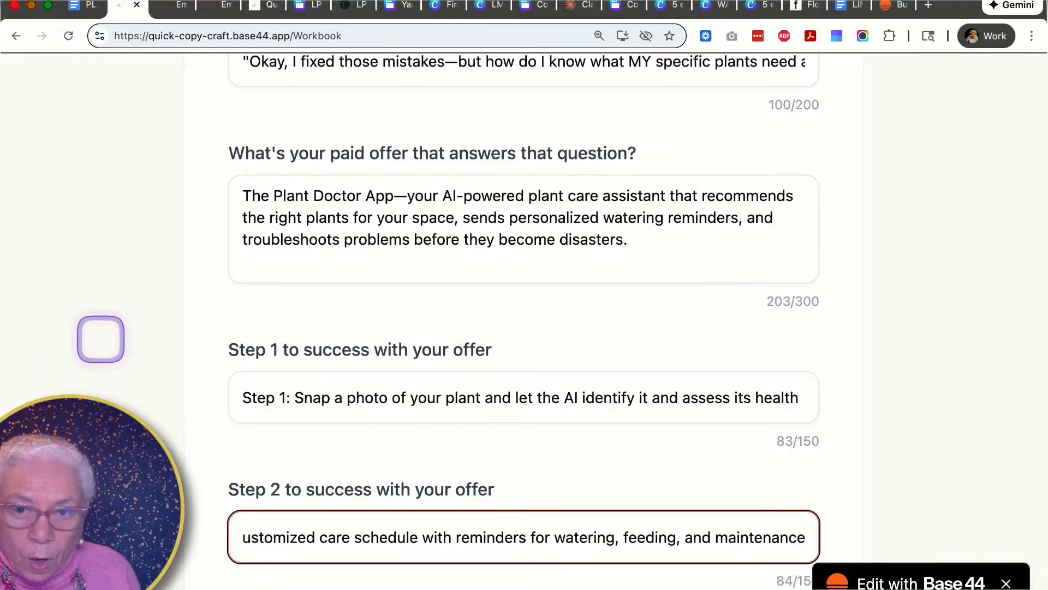
# - Copy the Step 3 line from the document and paste it into the Step 3 to success field
pyautogui.click(83, 6)
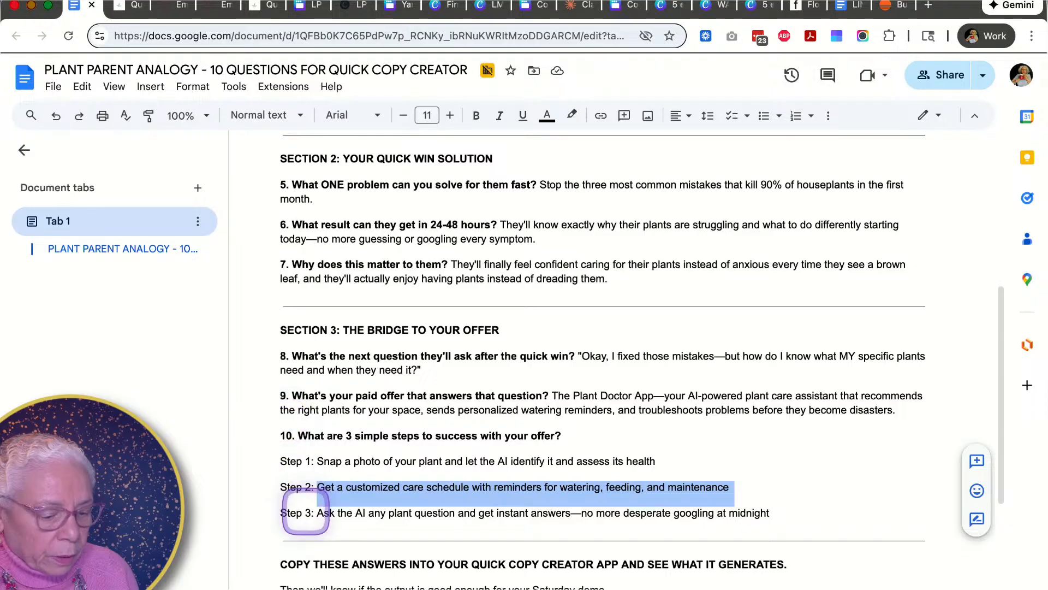
pyautogui.tripleClick(312, 516)
pyautogui.press('super+c')
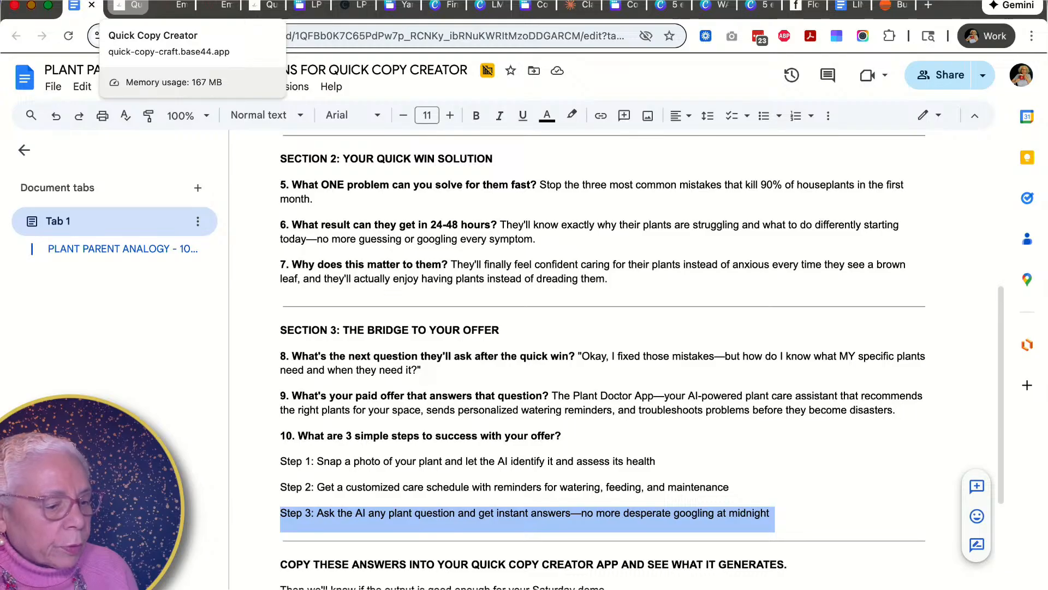
pyautogui.click(128, 6)
pyautogui.scroll(-4, 293, 480)
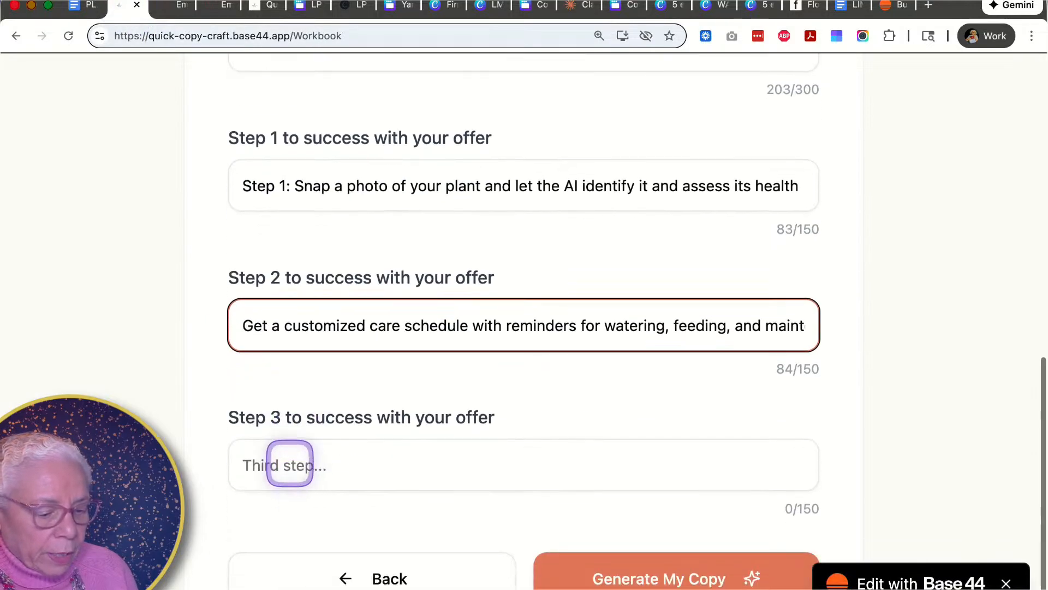
pyautogui.click(290, 465)
pyautogui.press('super+v')
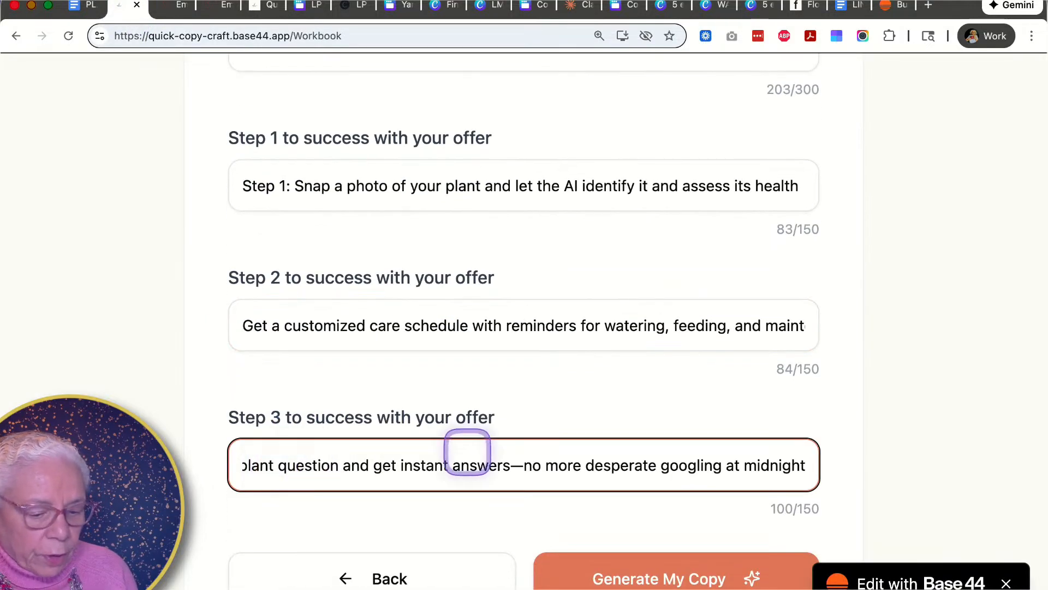
# - Generate the marketing copy and open the Landing Page Copy section to read it
pyautogui.click(629, 572)
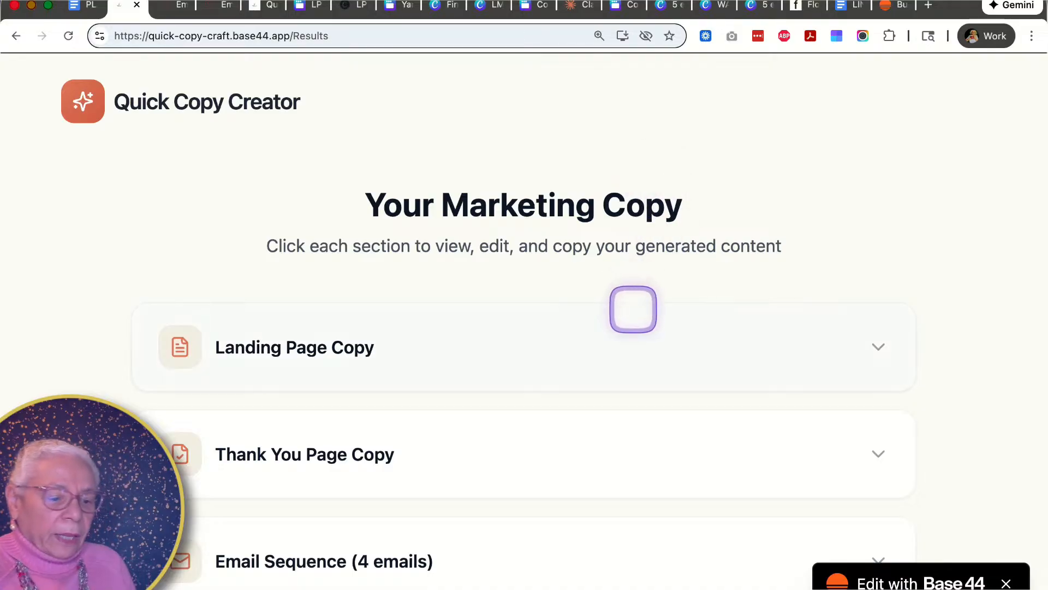
pyautogui.scroll(-3, 632, 311)
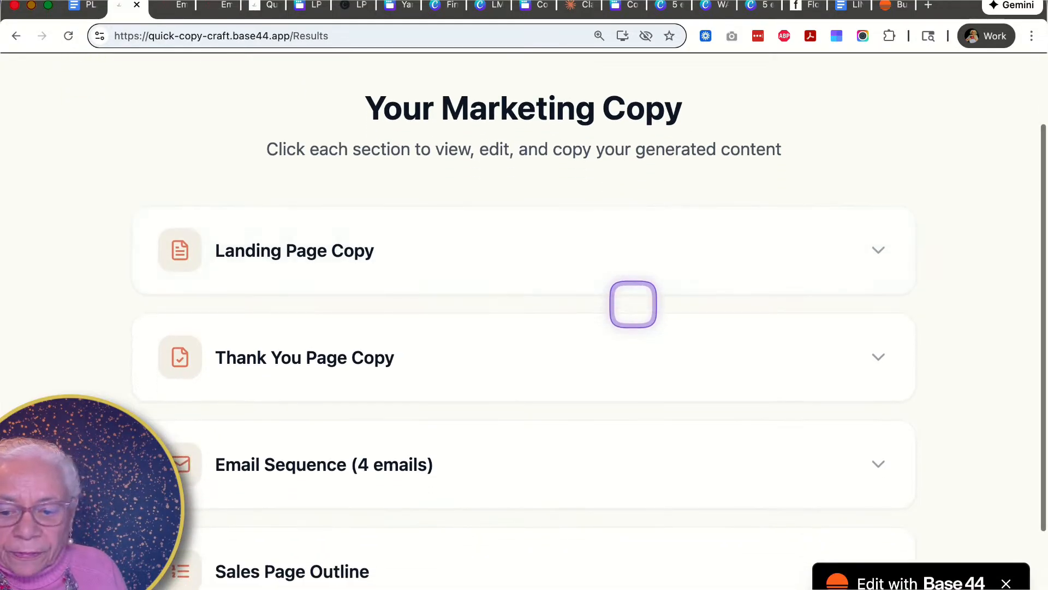
pyautogui.scroll(-3, 633, 305)
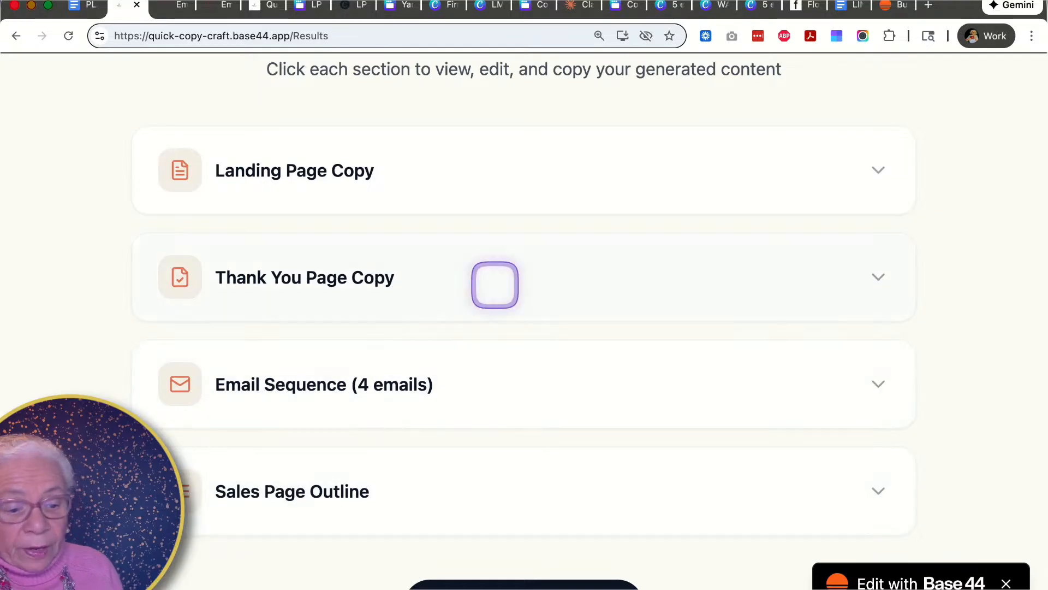
pyautogui.click(877, 171)
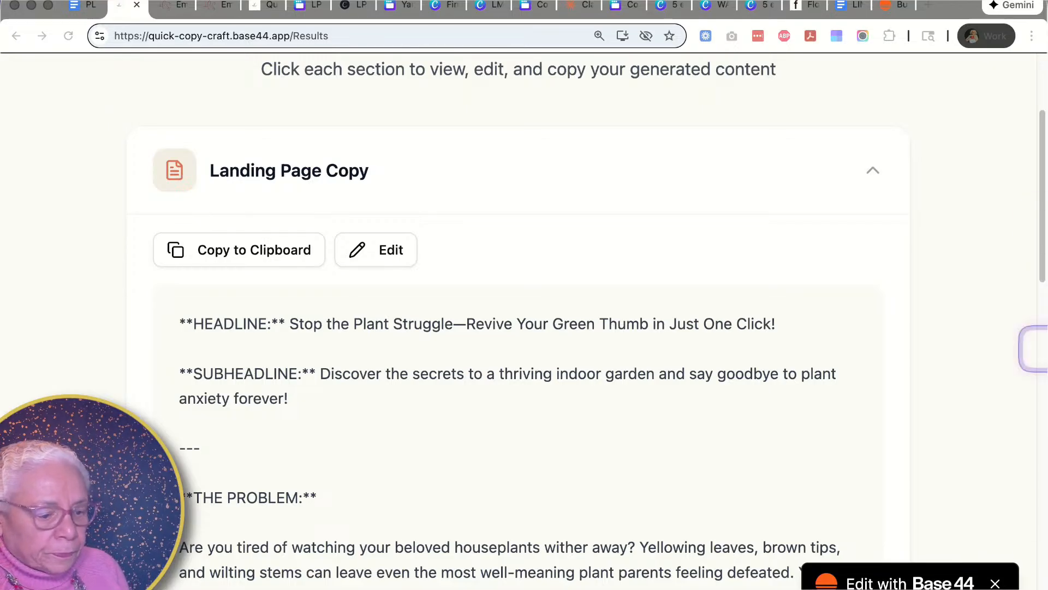
pyautogui.scroll(2, 524, 316)
pyautogui.scroll(-3, 524, 317)
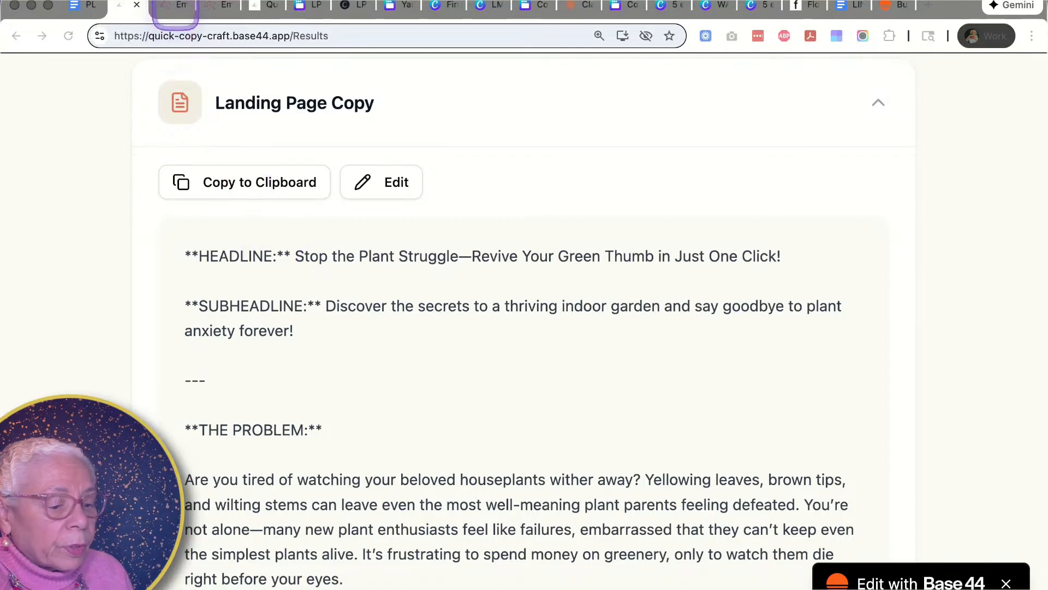
# - Look over the email hub, the Canva plant parent landing page design and its live website in other tabs
pyautogui.click(174, 6)
pyautogui.click(222, 7)
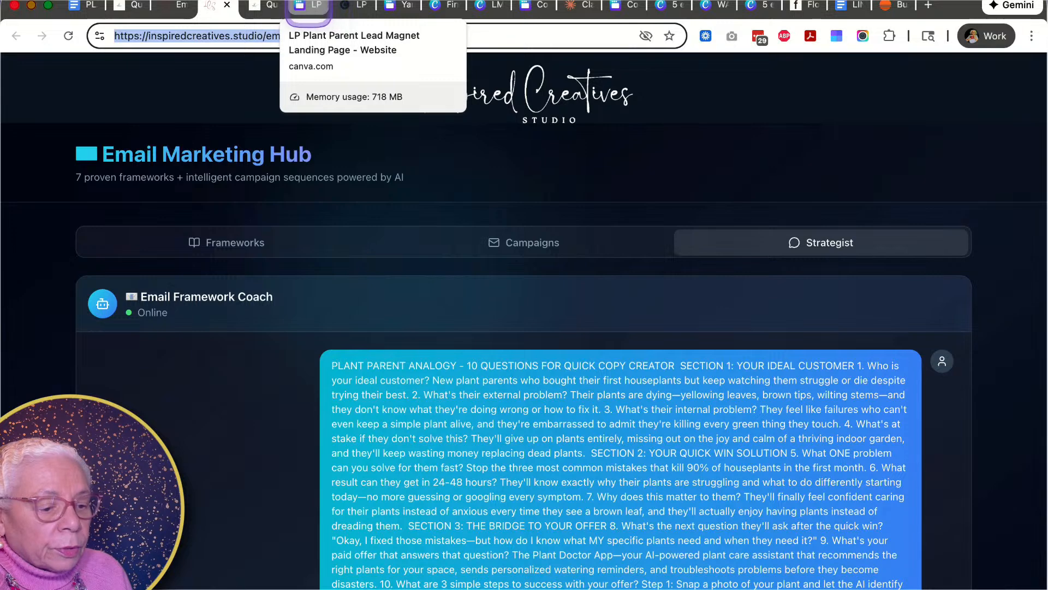
pyautogui.click(301, 7)
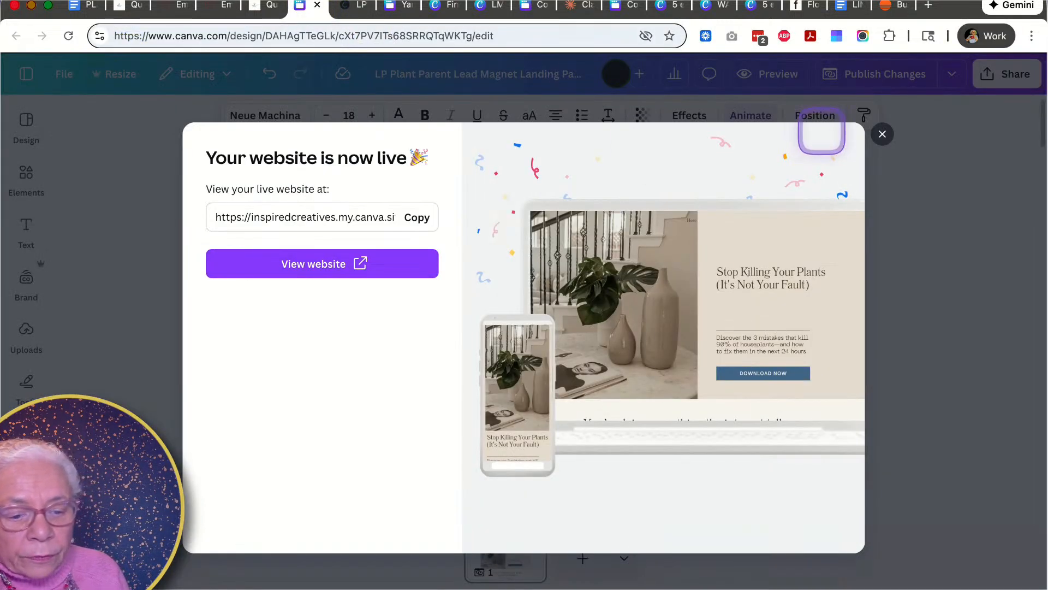
pyautogui.click(879, 135)
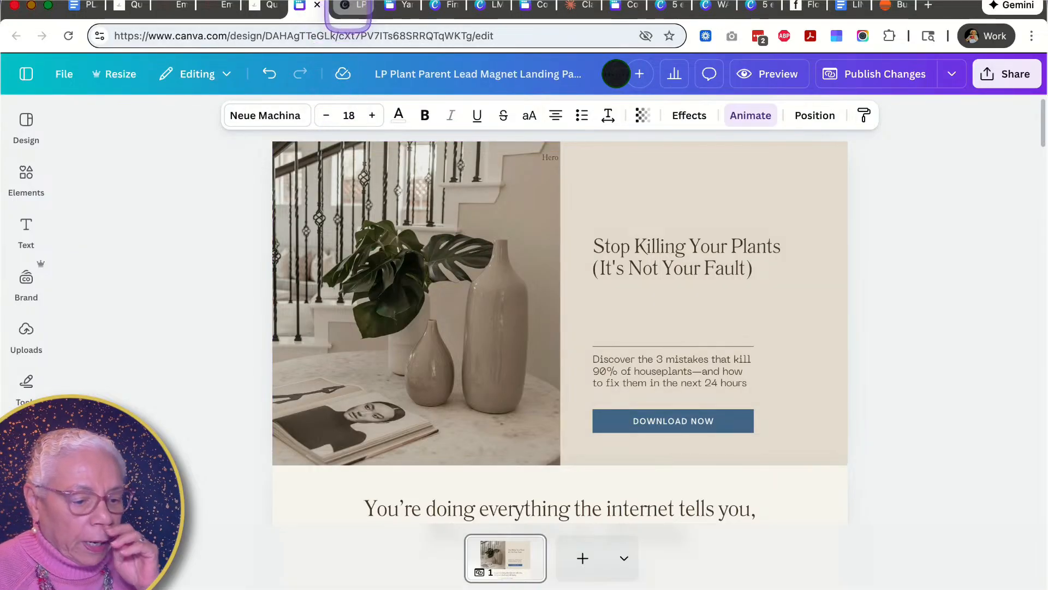
pyautogui.click(349, 6)
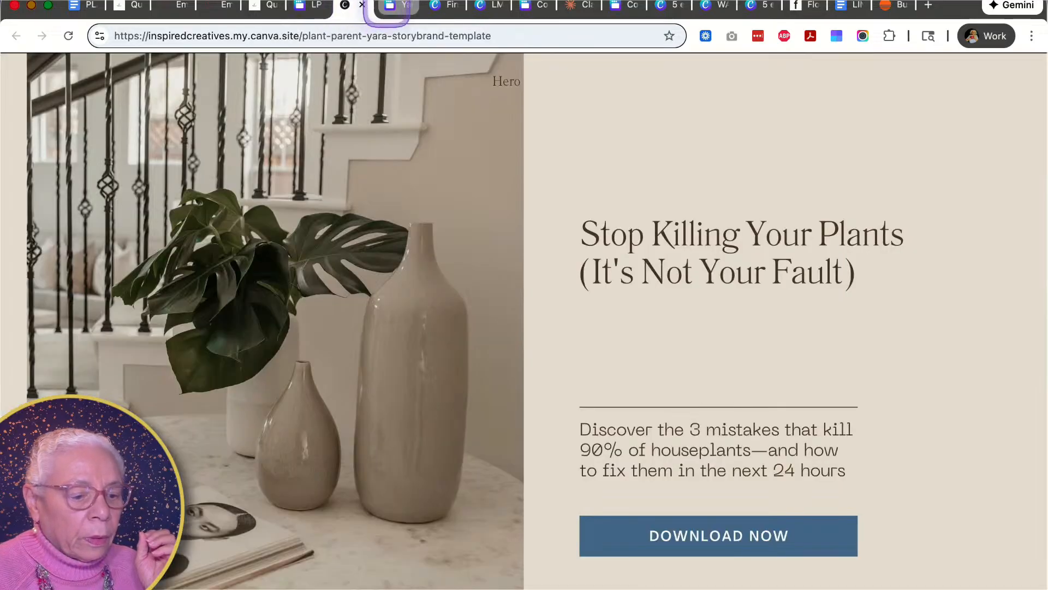
# - Browse the Finished Storybrand Templates folder and other Canva designs, then return to the generated marketing copy
pyautogui.click(394, 7)
pyautogui.click(431, 7)
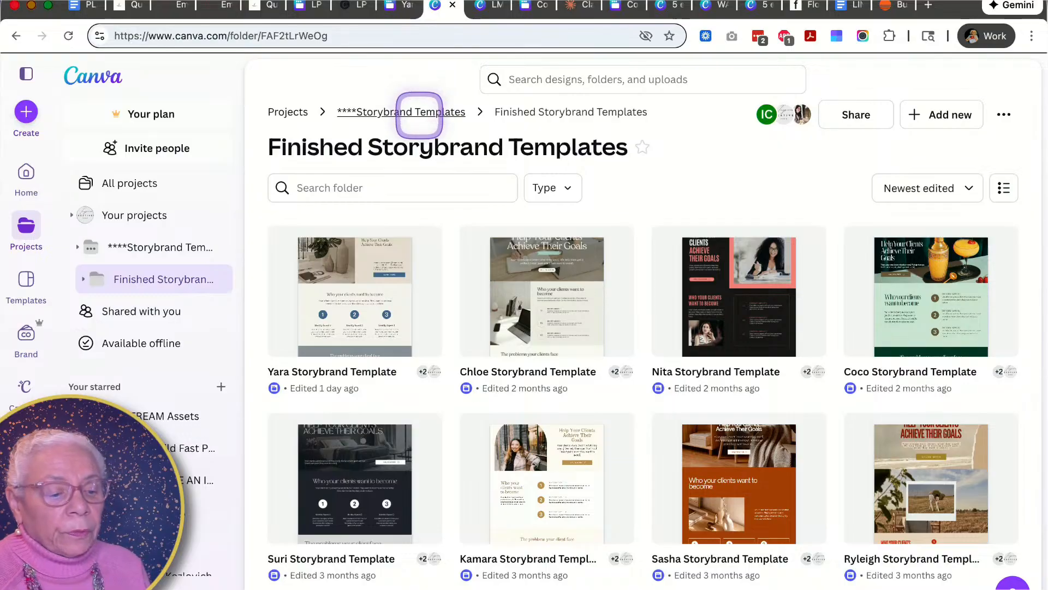
pyautogui.moveTo(422, 244)
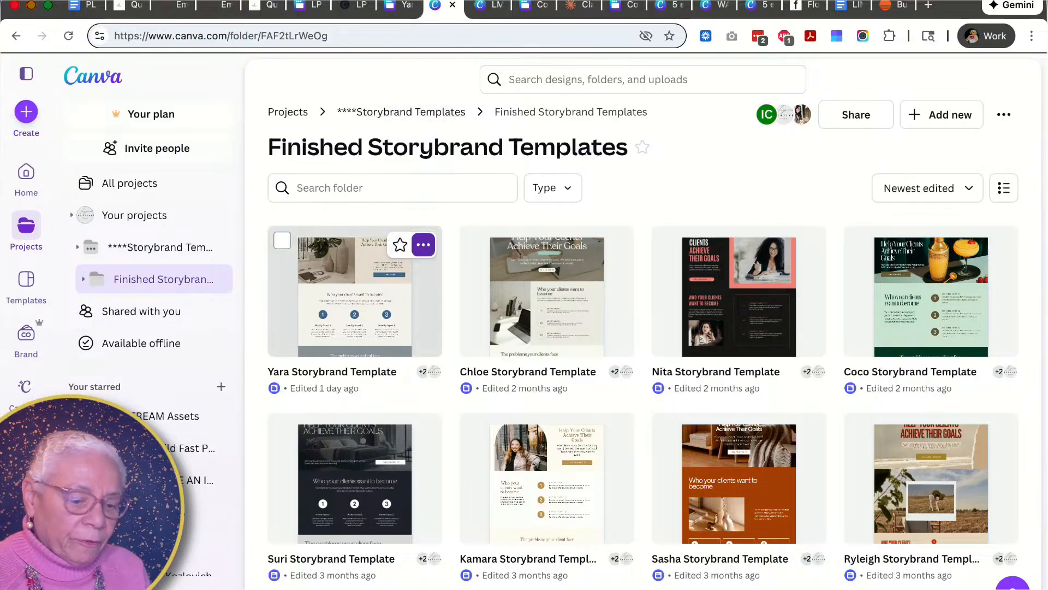
pyautogui.scroll(-2, 421, 244)
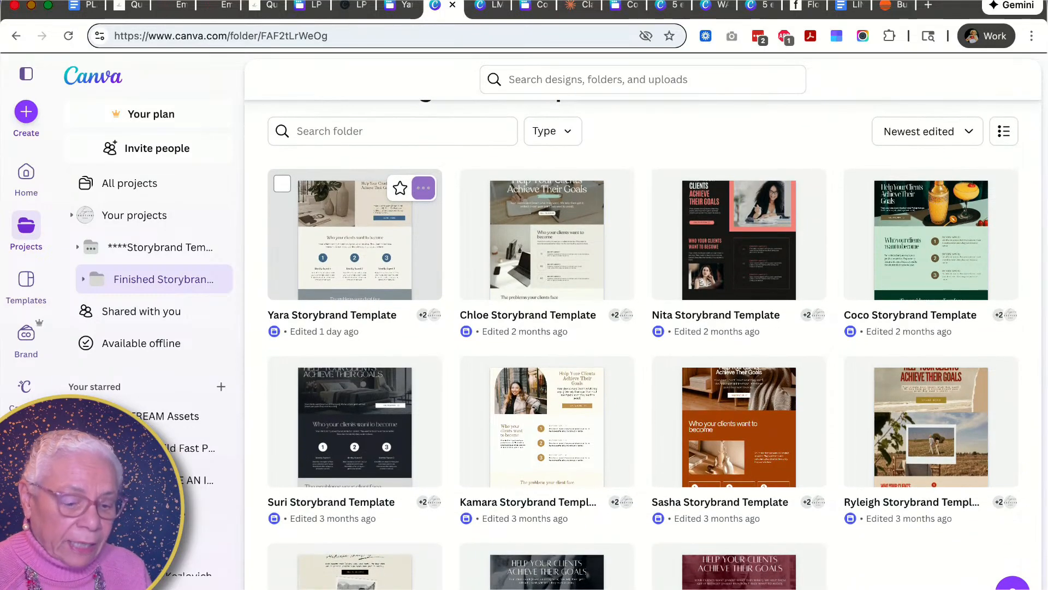
pyautogui.scroll(-2, 383, 230)
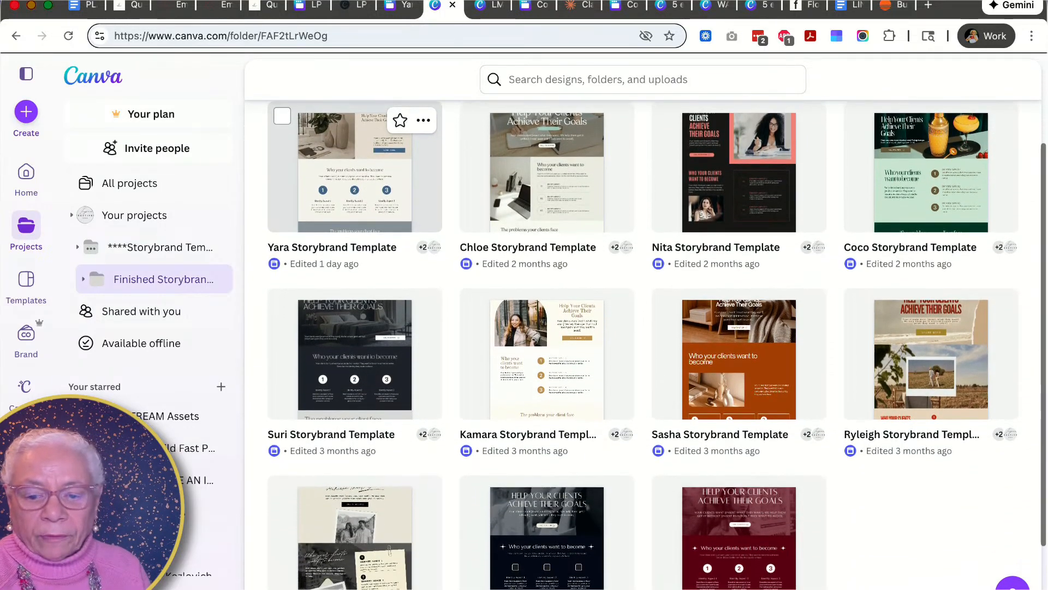
pyautogui.scroll(1, 382, 219)
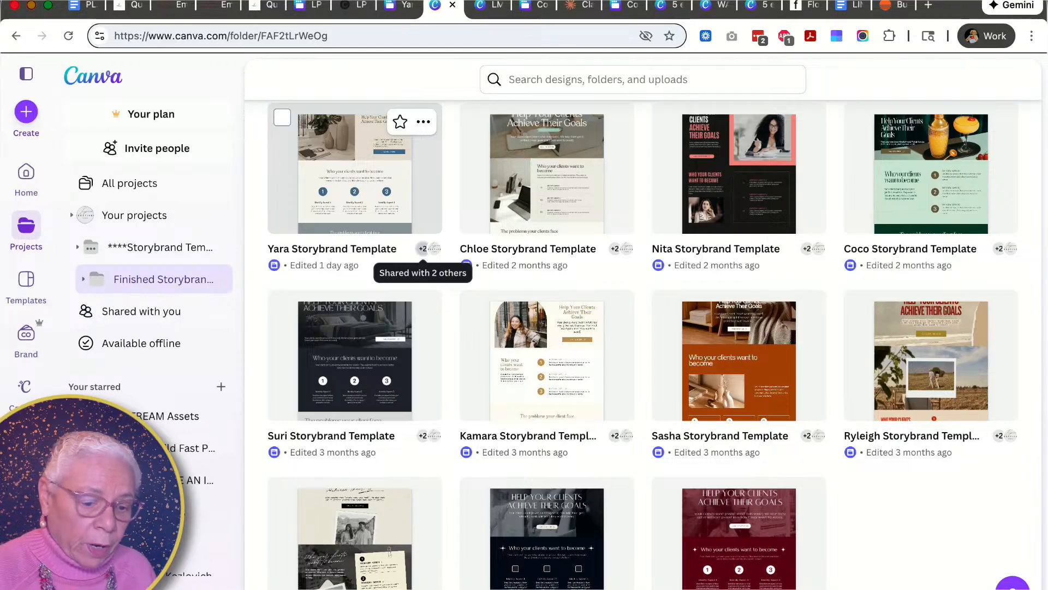
pyautogui.click(484, 6)
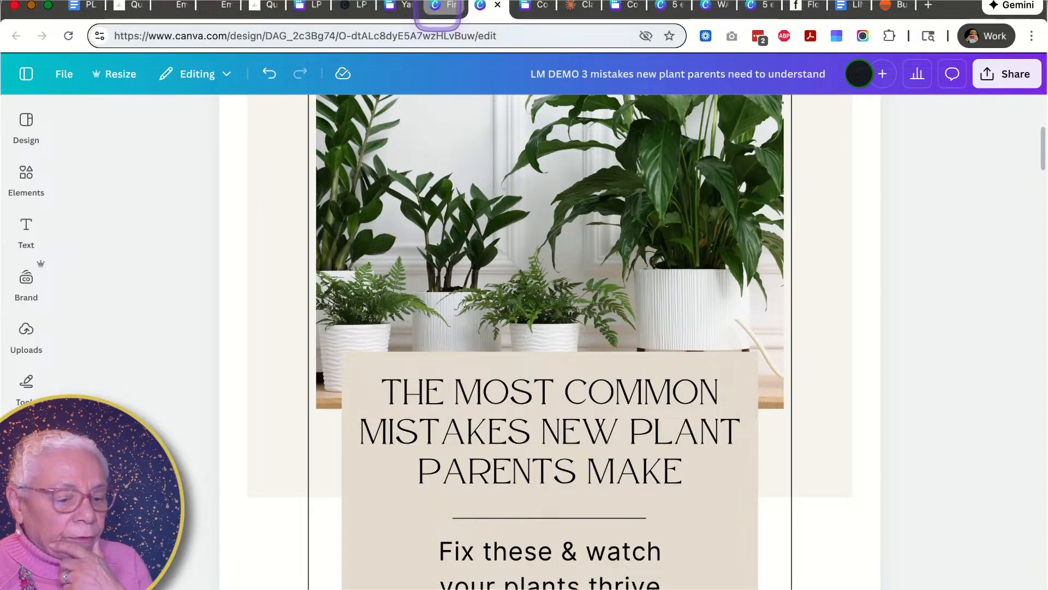
pyautogui.click(438, 7)
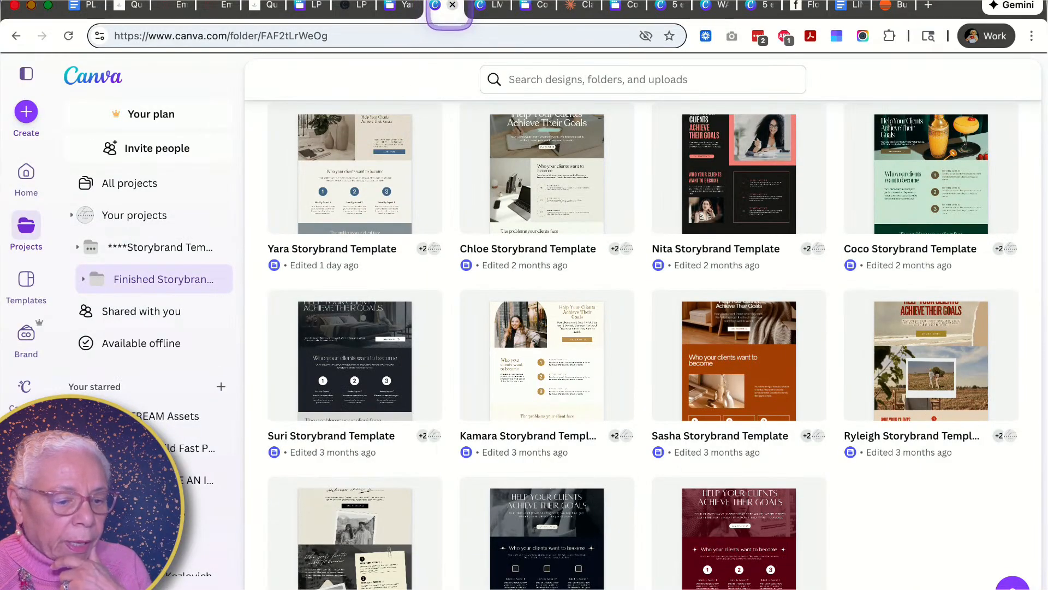
pyautogui.click(452, 5)
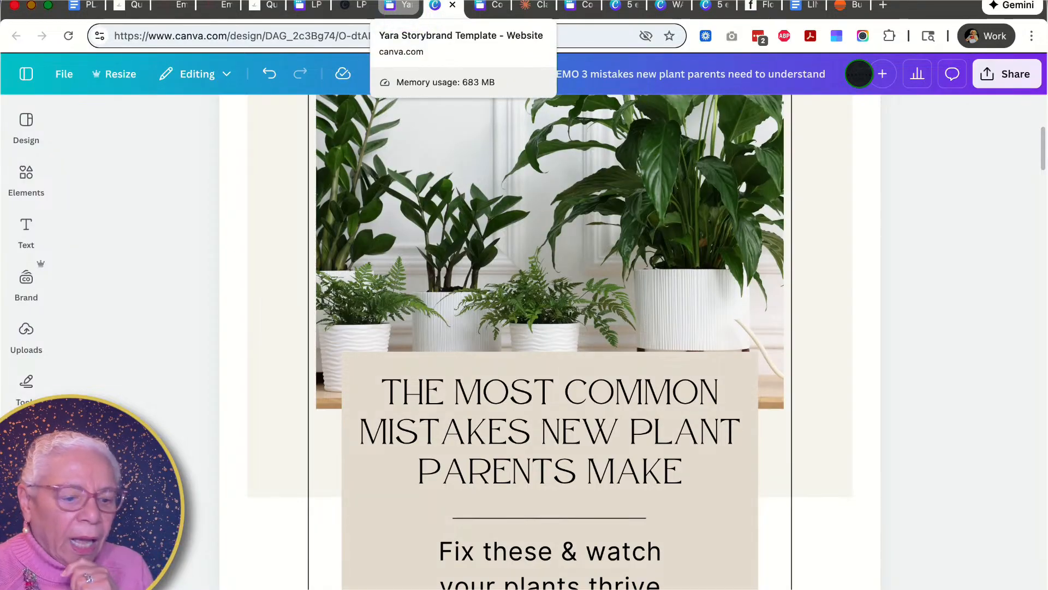
pyautogui.click(452, 5)
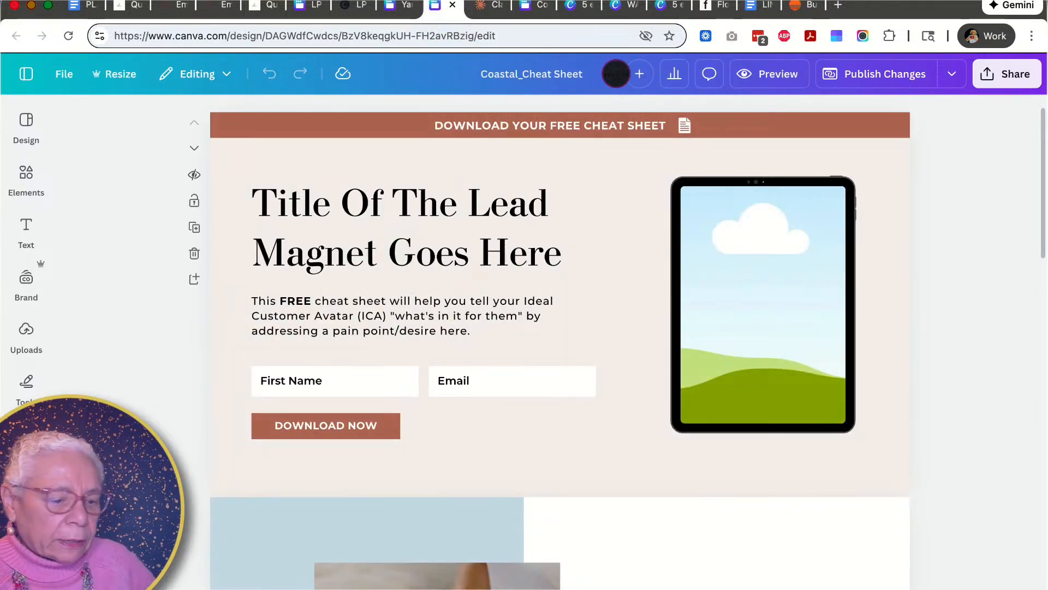
pyautogui.click(262, 5)
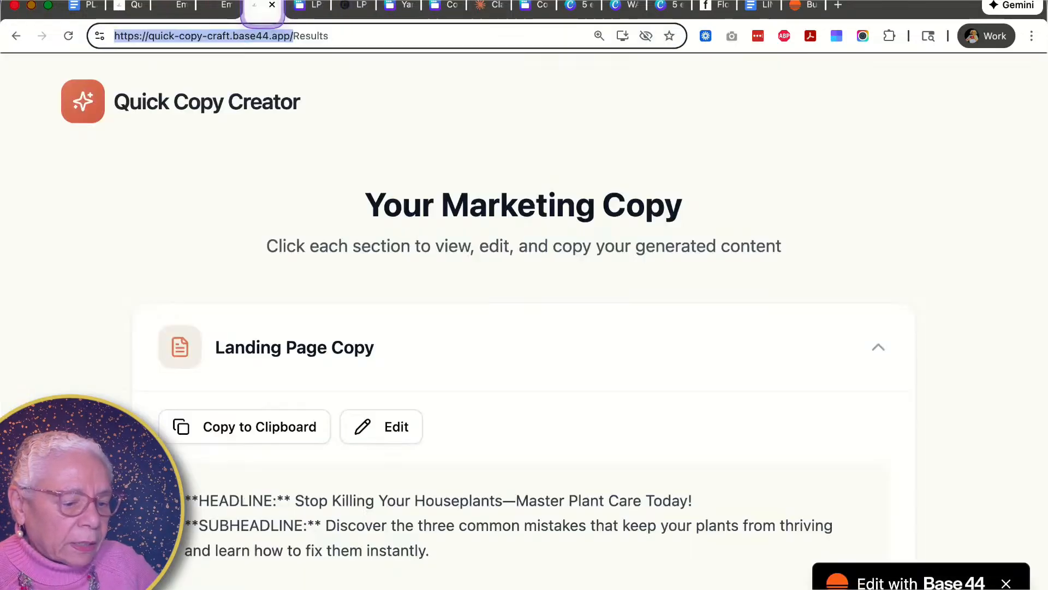
pyautogui.scroll(-1, 286, 390)
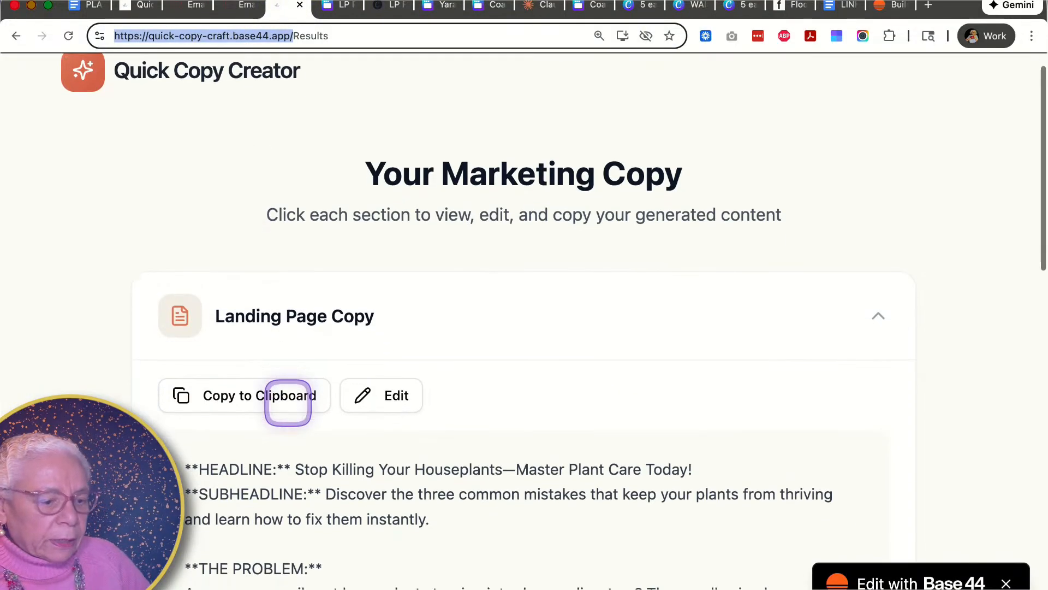
# - Scroll through the generated Landing Page Copy to read the headline, problem and solution sections
pyautogui.scroll(-3, 320, 344)
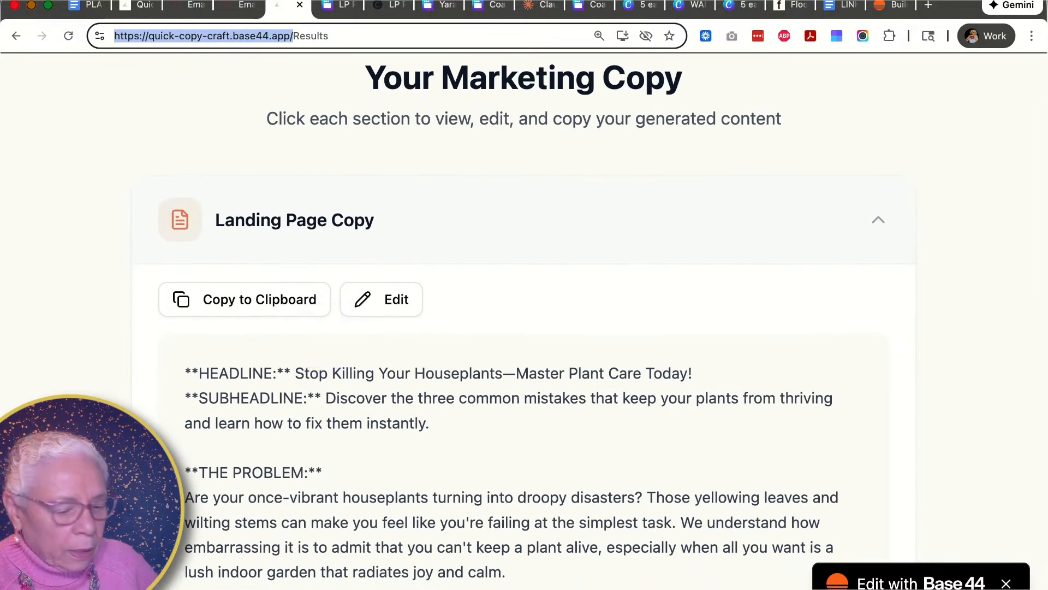
pyautogui.scroll(-3, 320, 342)
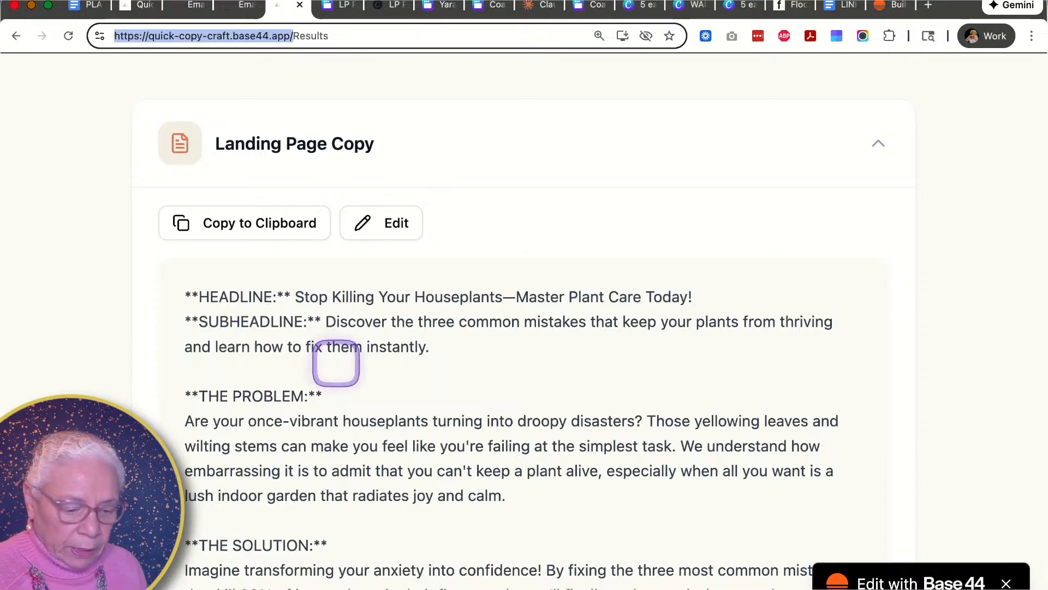
pyautogui.scroll(-3, 371, 393)
pyautogui.scroll(-1, 370, 393)
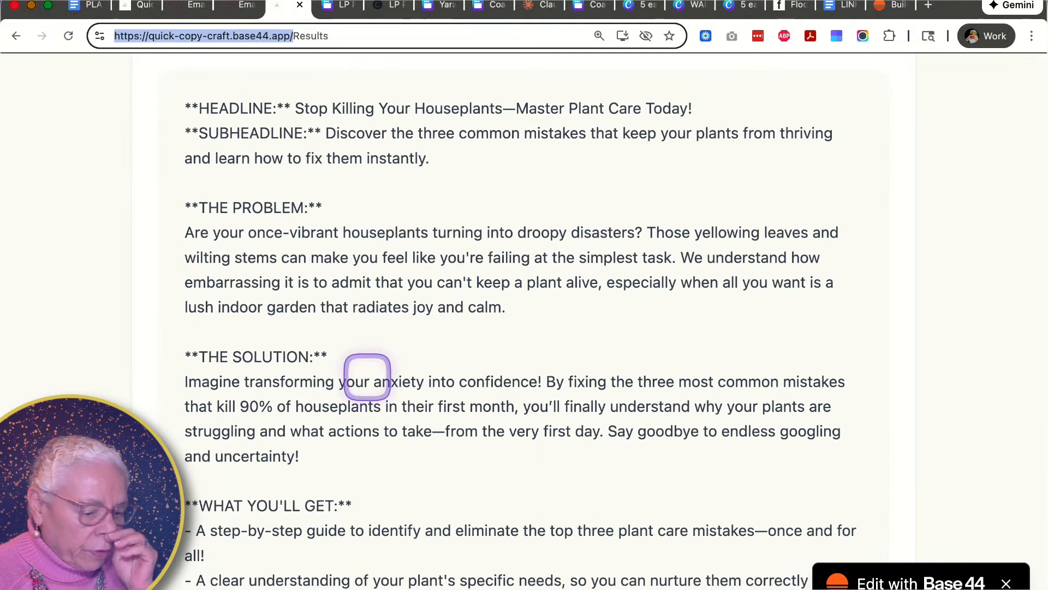
# - Switch to the Canva plant parent landing page design and review its sections from hero to download call-to-action
pyautogui.click(334, 7)
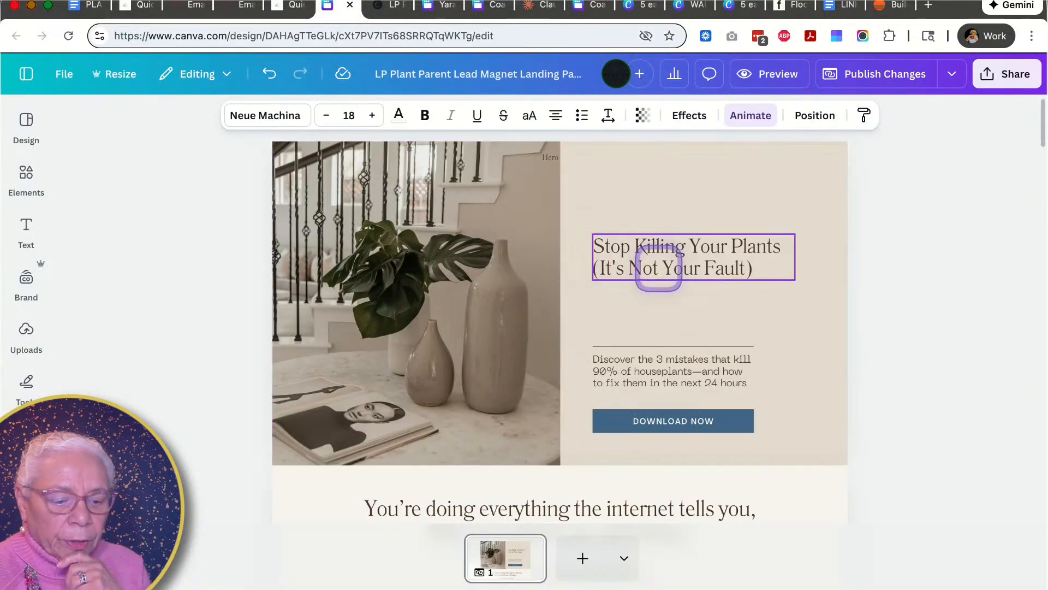
pyautogui.scroll(-1, 660, 293)
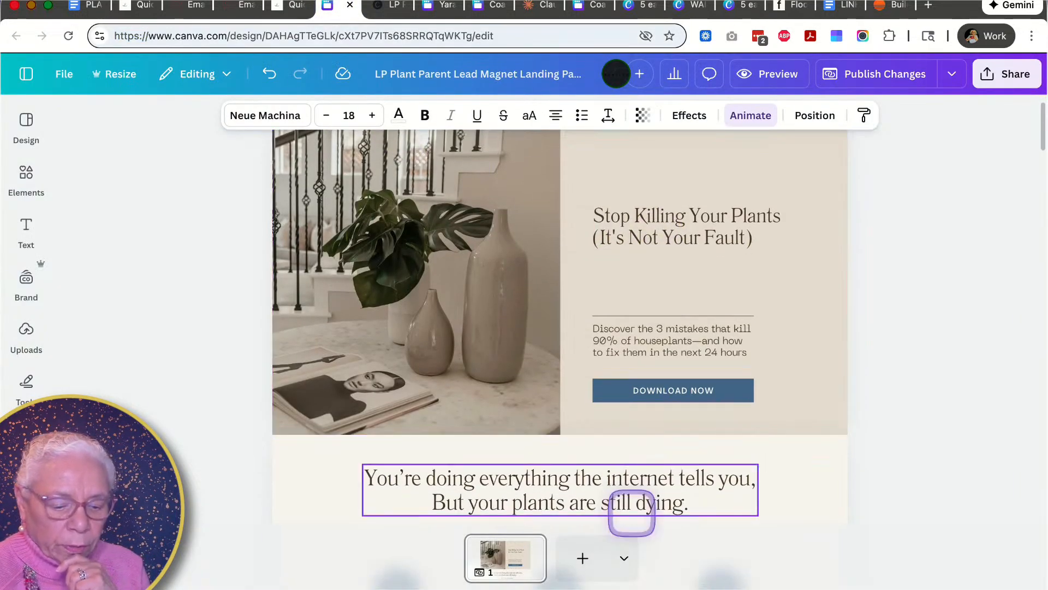
pyautogui.moveTo(764, 588); pyautogui.dragTo(777, 589)
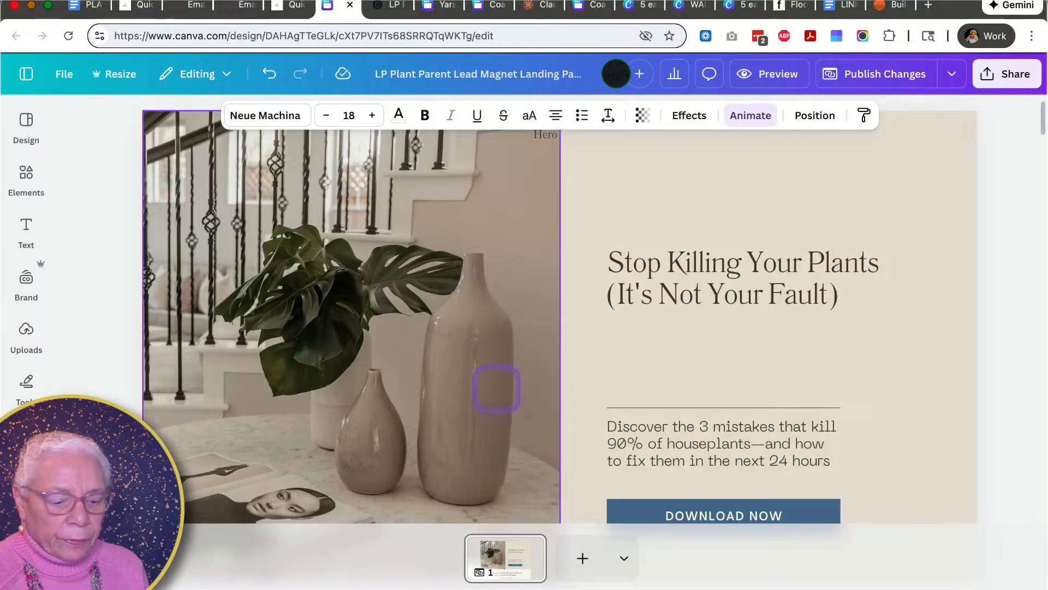
pyautogui.scroll(-1, 496, 387)
pyautogui.scroll(-1, 496, 388)
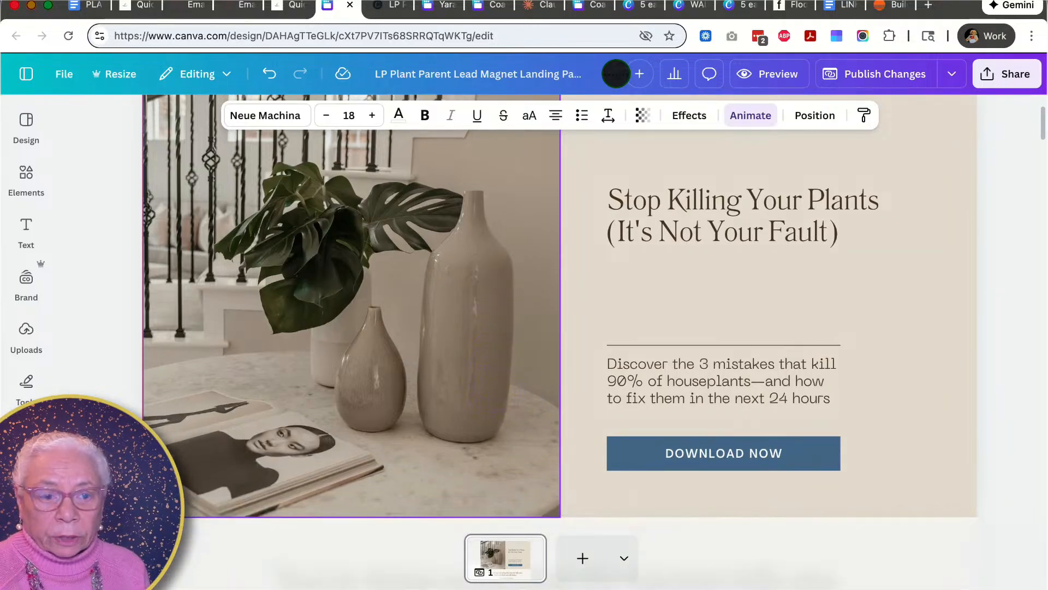
pyautogui.scroll(-6, 496, 387)
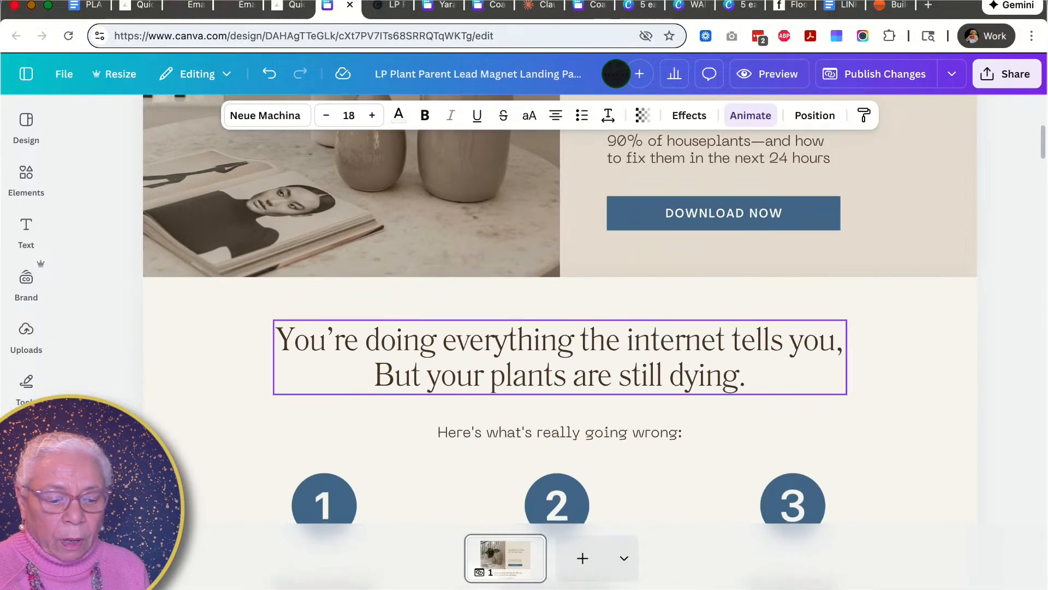
pyautogui.scroll(-9, 278, 331)
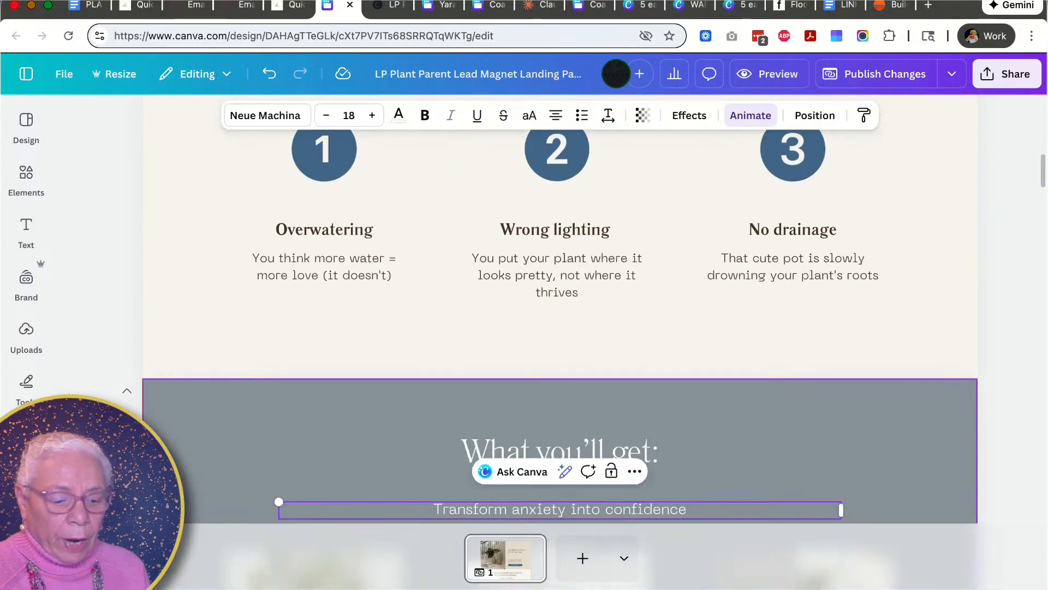
pyautogui.scroll(-3, 560, 355)
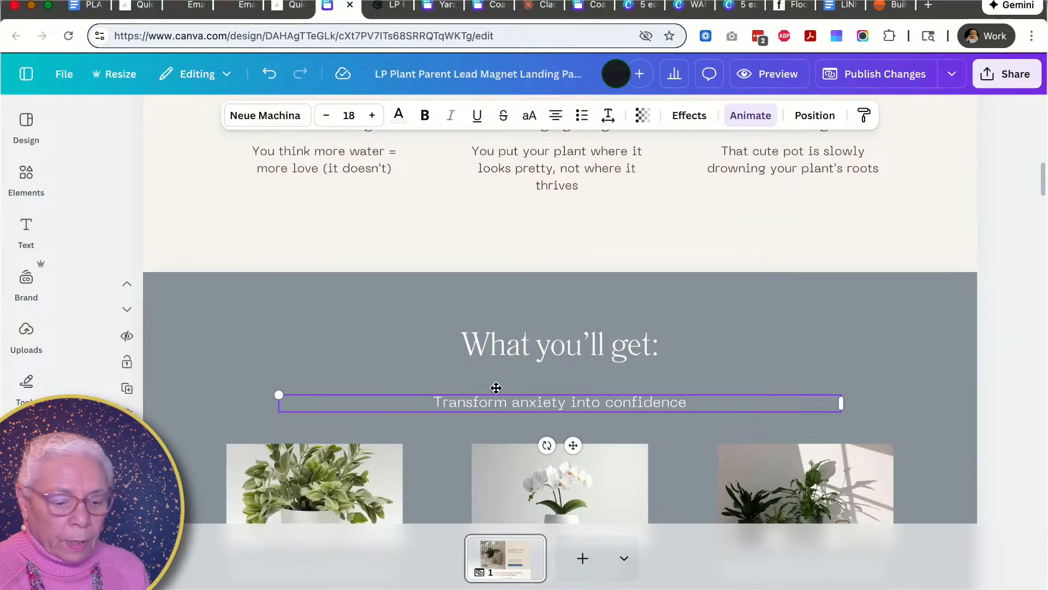
pyautogui.scroll(-5, 494, 386)
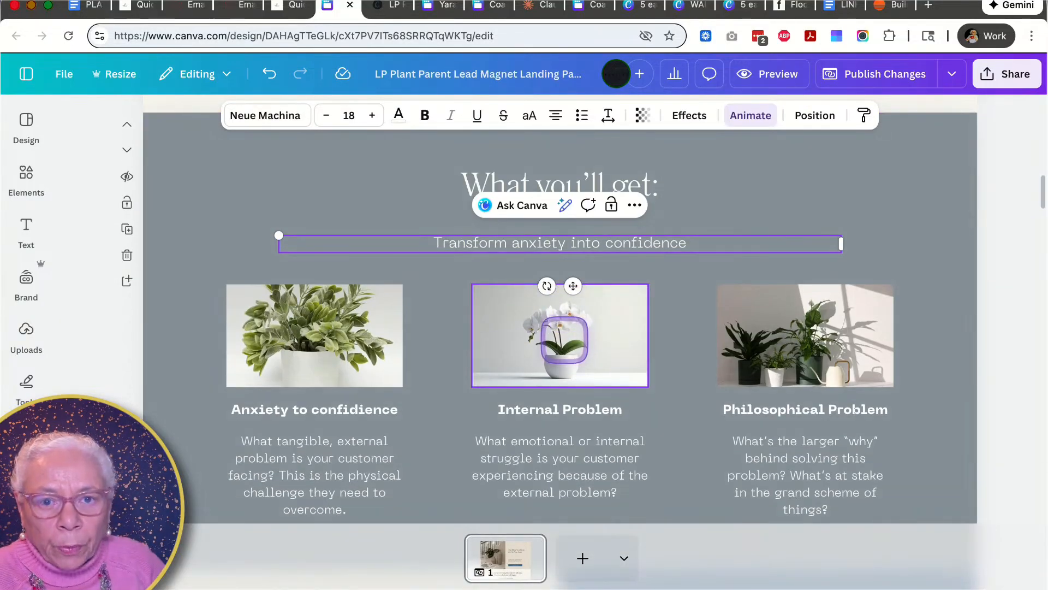
pyautogui.scroll(-2, 564, 339)
pyautogui.scroll(-5, 562, 336)
pyautogui.scroll(-5, 562, 336)
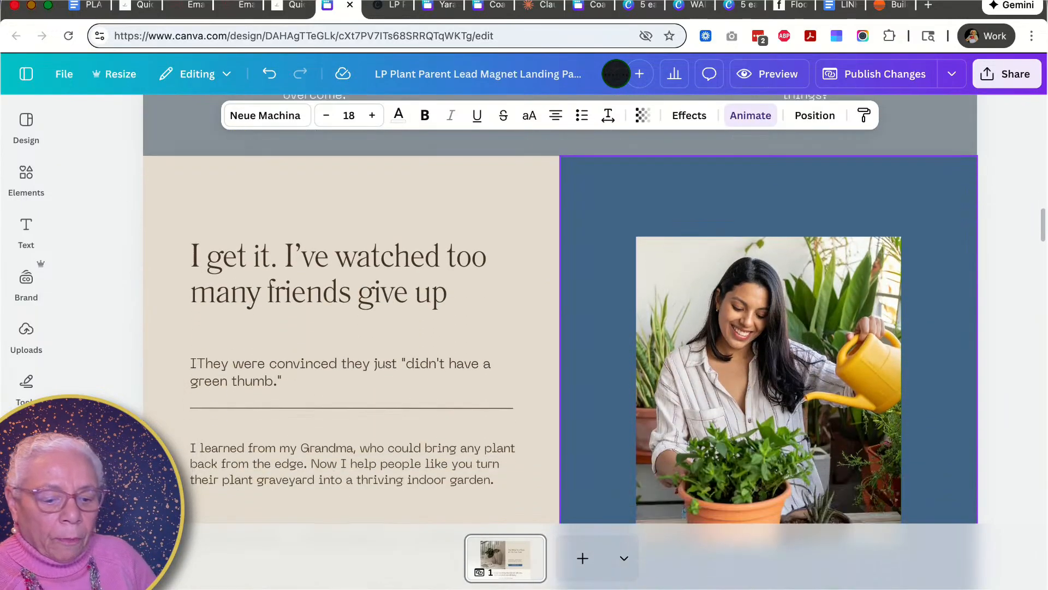
pyautogui.scroll(-1, 562, 336)
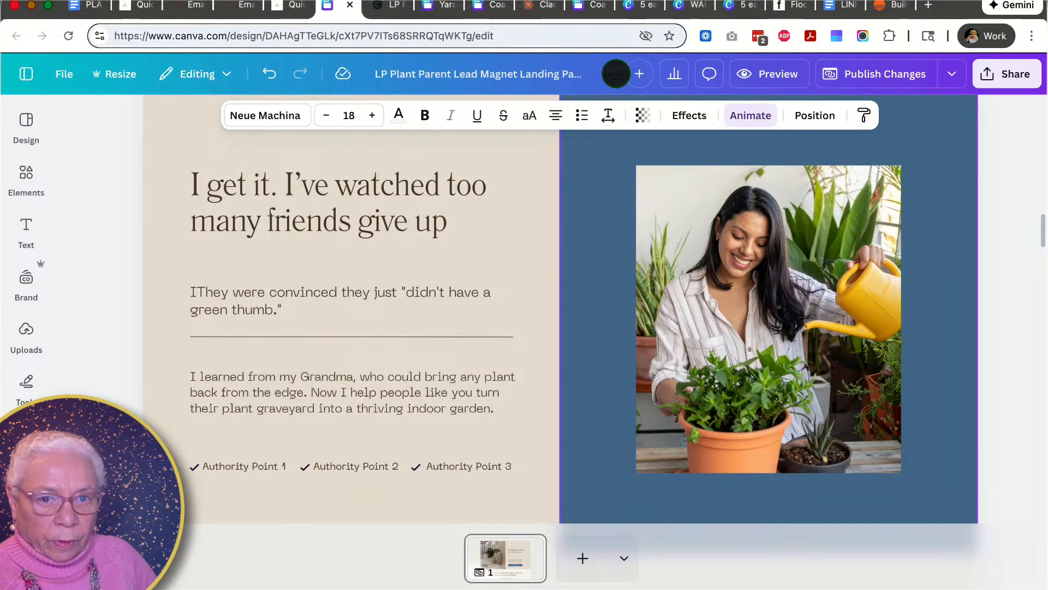
pyautogui.scroll(-6, 562, 335)
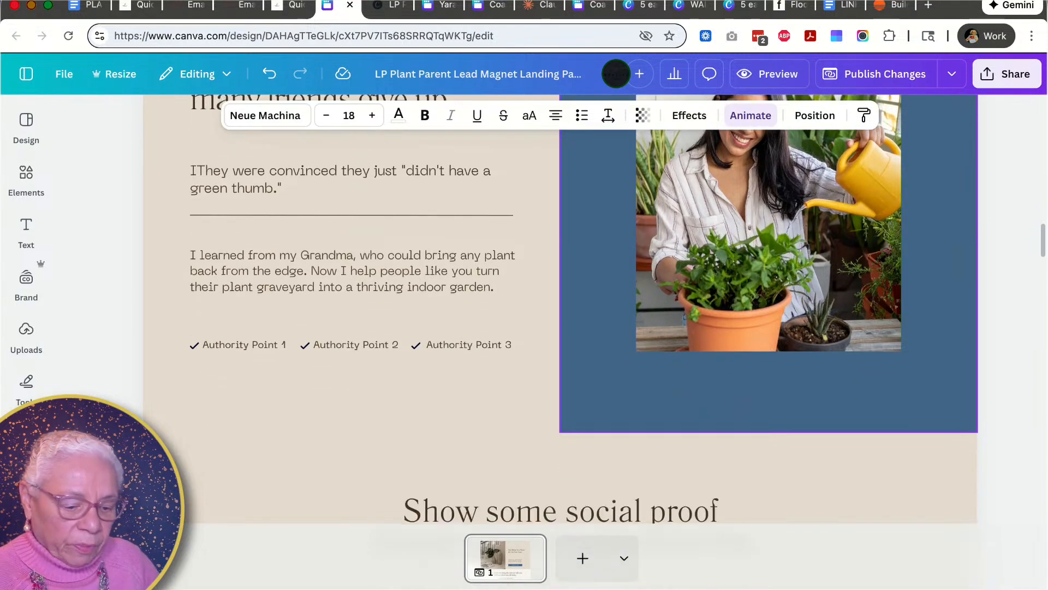
pyautogui.scroll(-6, 563, 336)
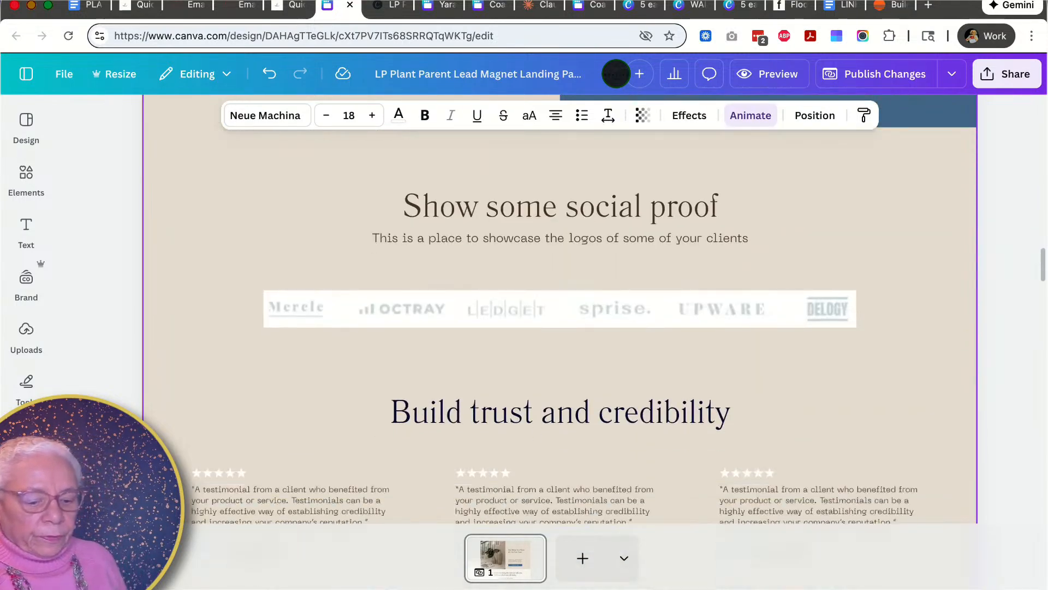
pyautogui.scroll(-2, 559, 344)
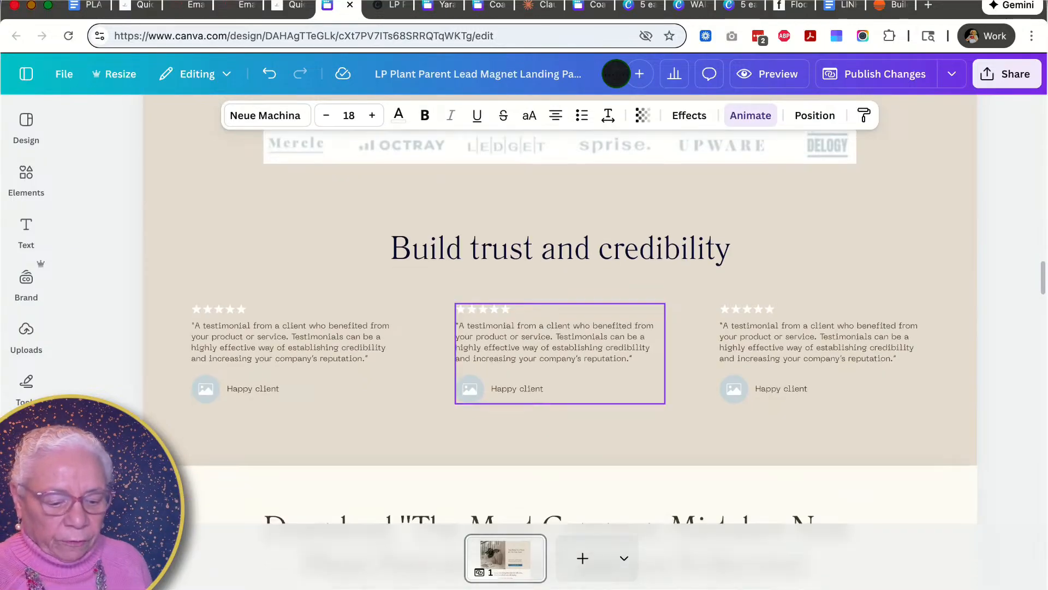
pyautogui.scroll(-3, 560, 344)
pyautogui.scroll(1, 560, 344)
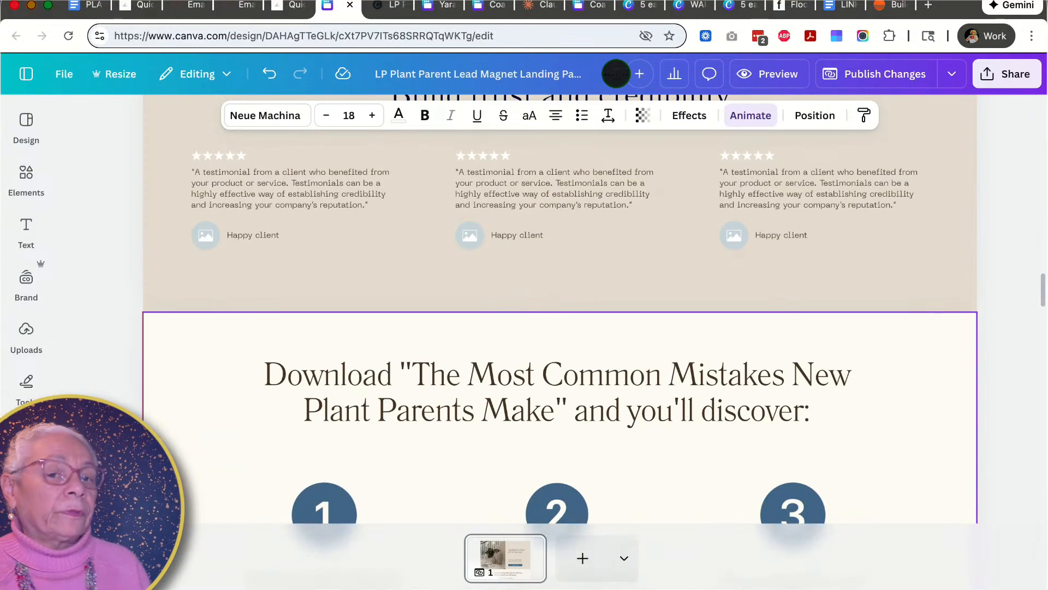
pyautogui.scroll(-1, 560, 344)
pyautogui.scroll(13, 564, 339)
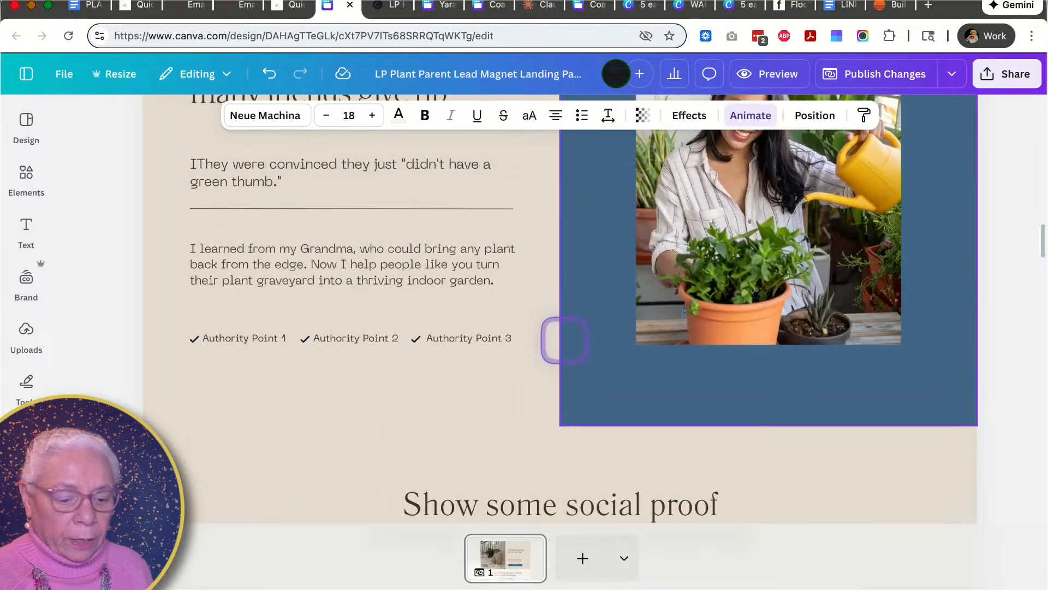
pyautogui.scroll(1, 702, 221)
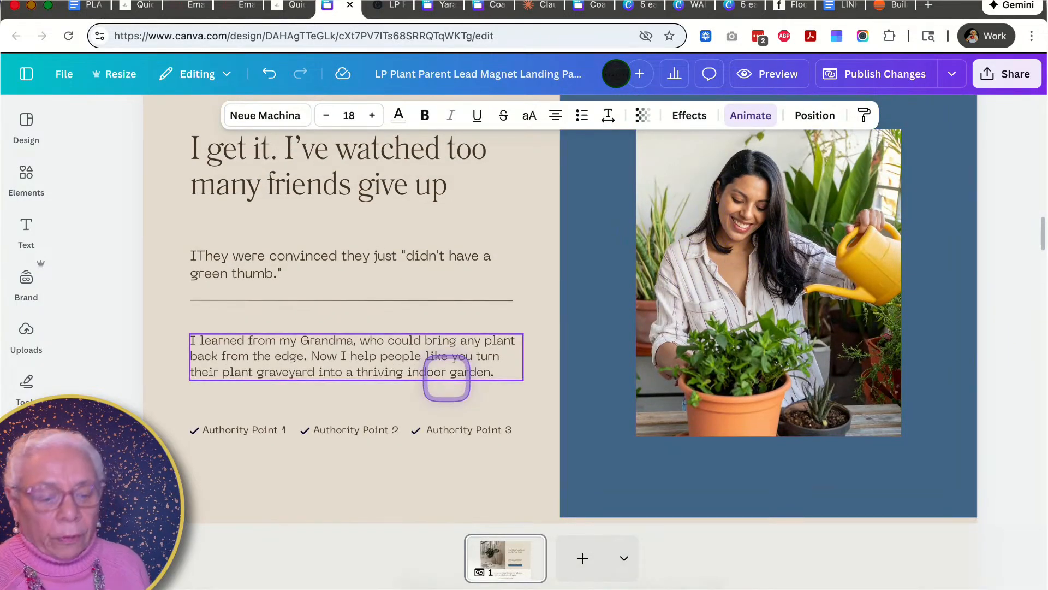
pyautogui.scroll(-6, 446, 378)
pyautogui.scroll(7, 444, 371)
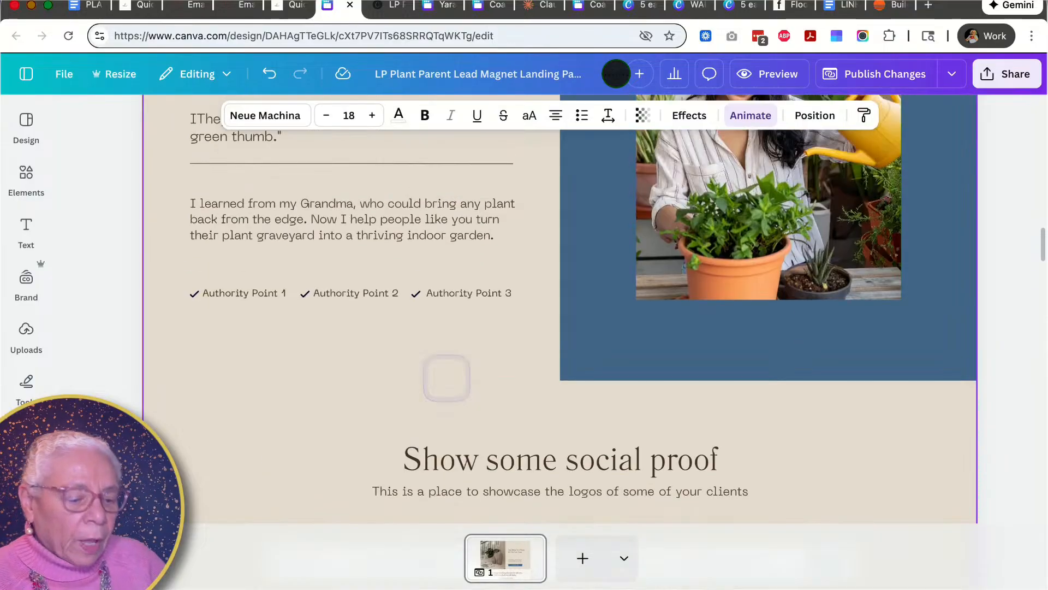
pyautogui.scroll(15, 446, 382)
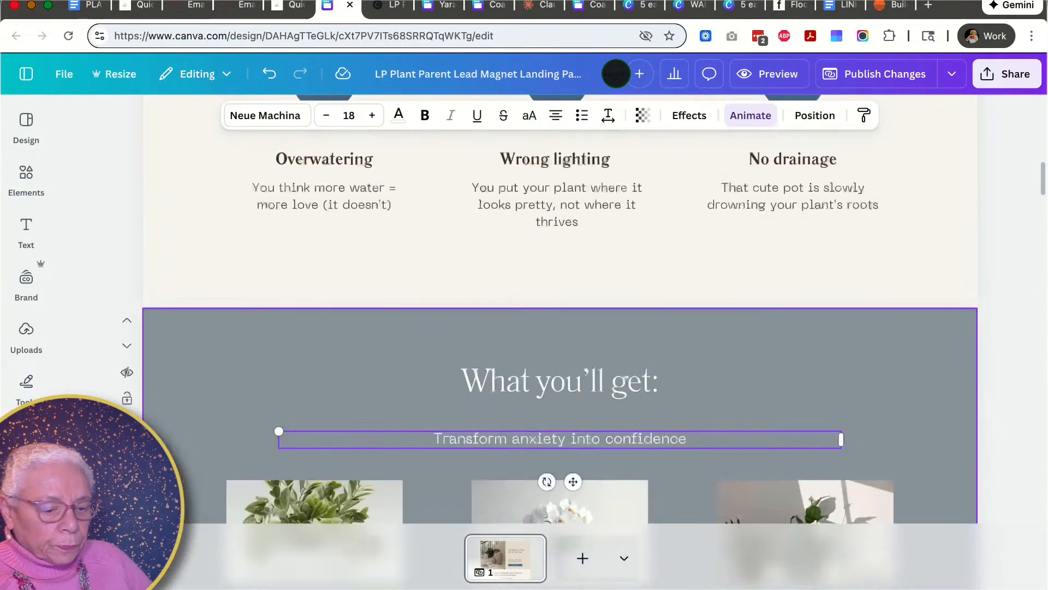
pyautogui.scroll(8, 446, 383)
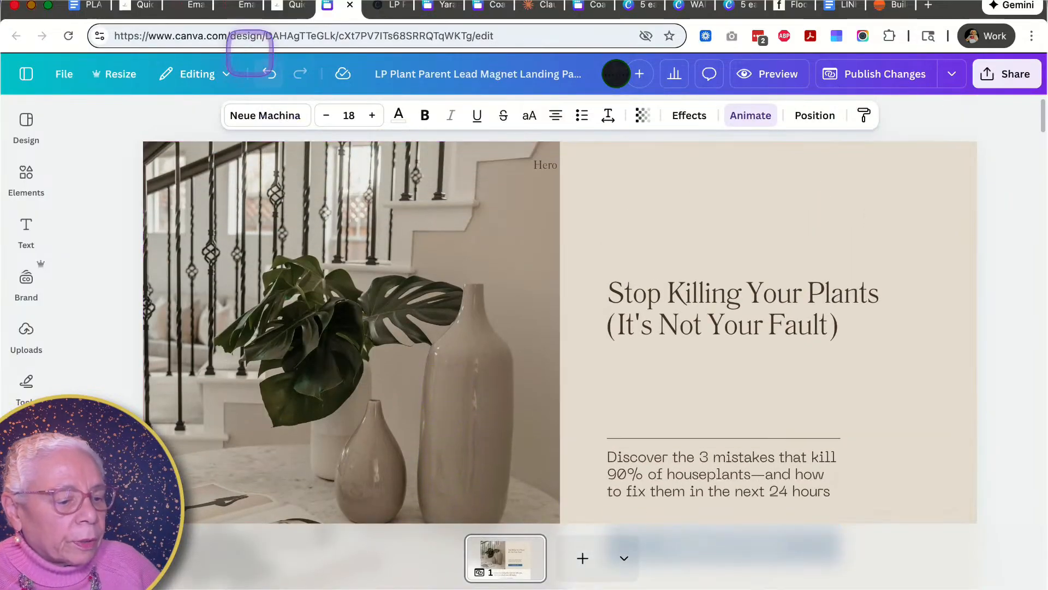
# - Copy the generated headline "Stop Killing Your Houseplants—Master Plant Care Today!" into the Canva hero headline and widen its text box
pyautogui.click(279, 7)
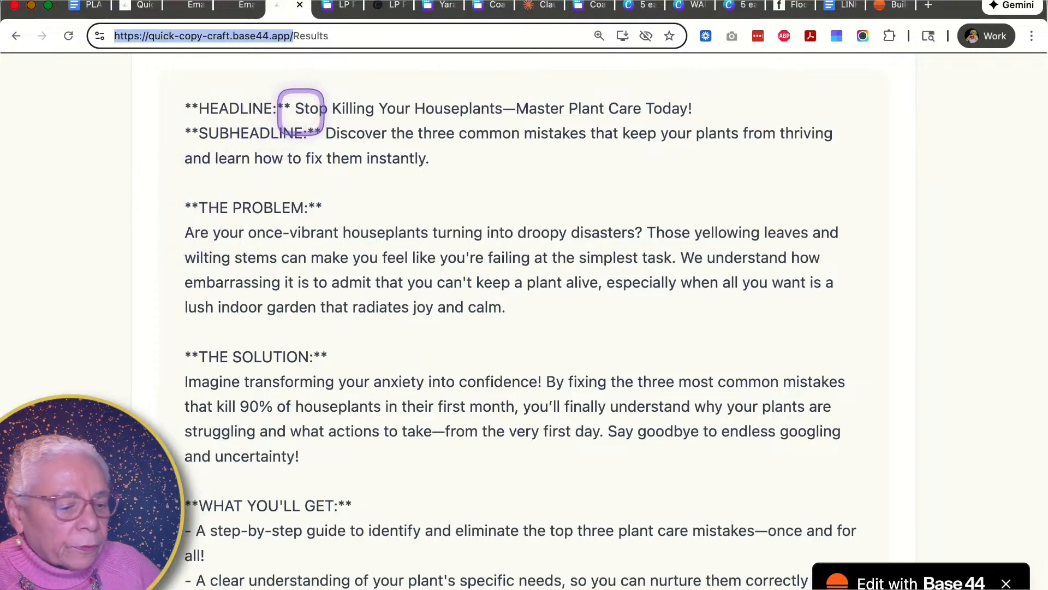
pyautogui.moveTo(296, 108); pyautogui.dragTo(707, 104)
pyautogui.press('super+c')
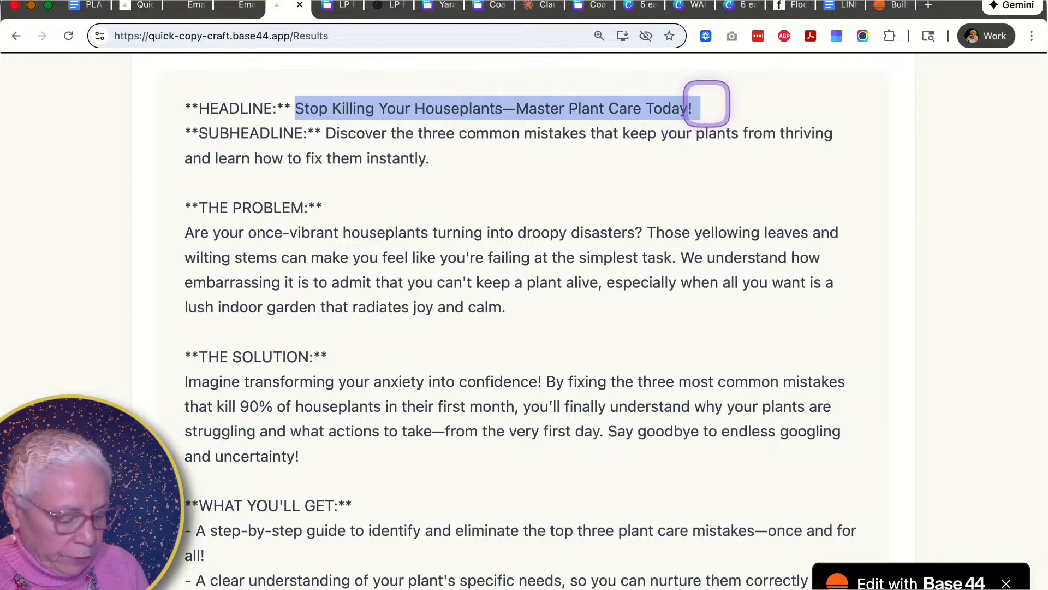
pyautogui.click(341, 7)
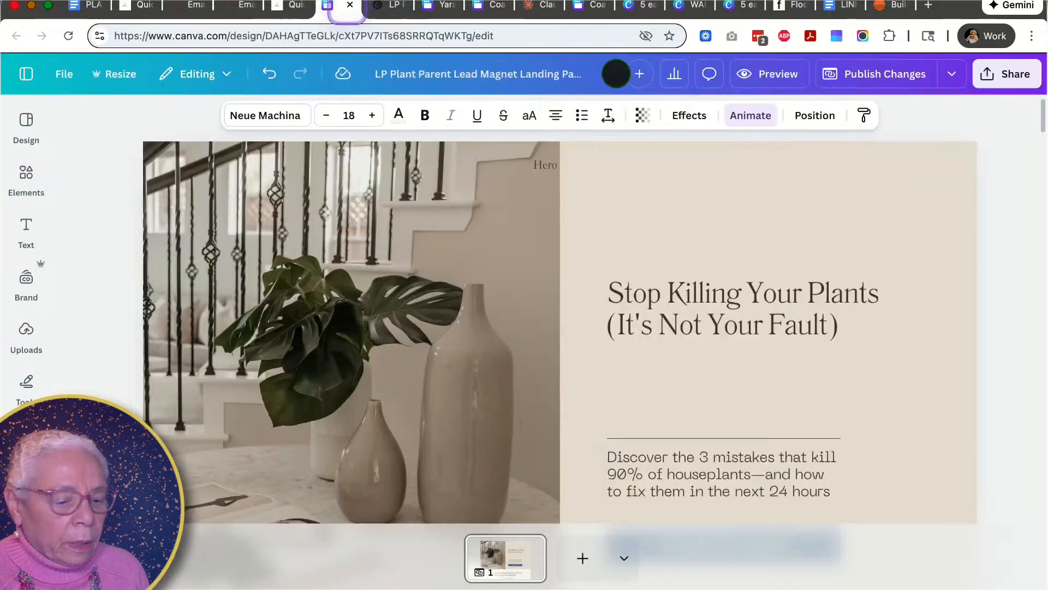
pyautogui.doubleClick(638, 295)
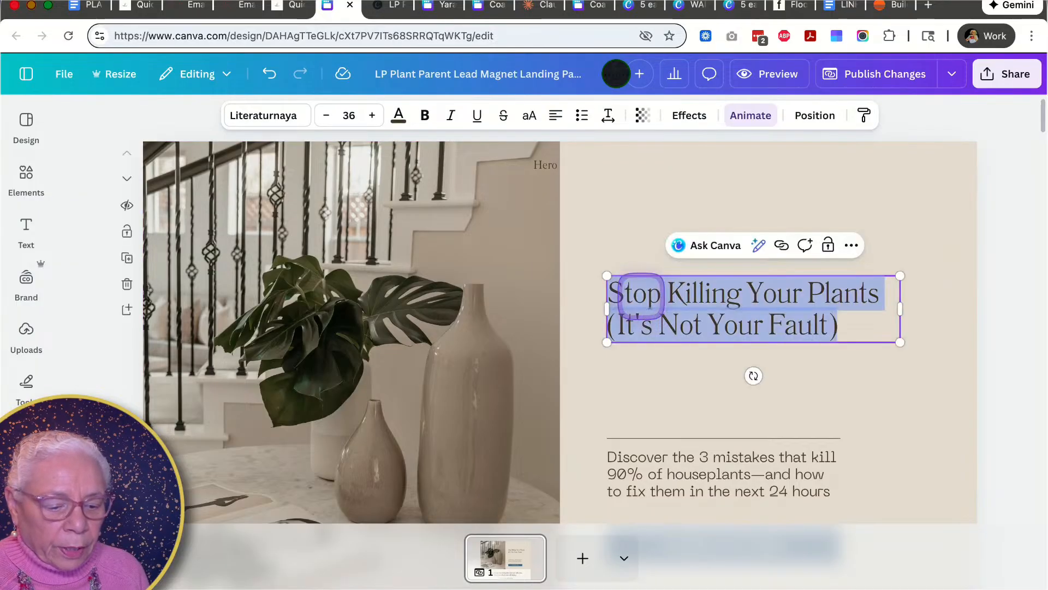
pyautogui.press('super+v')
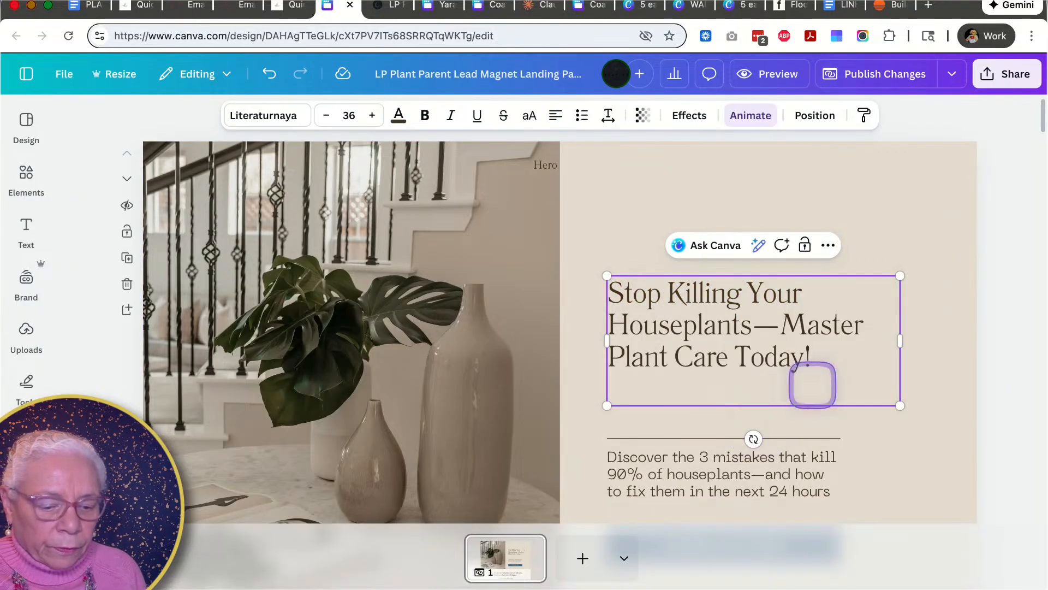
pyautogui.press('BackSpace')
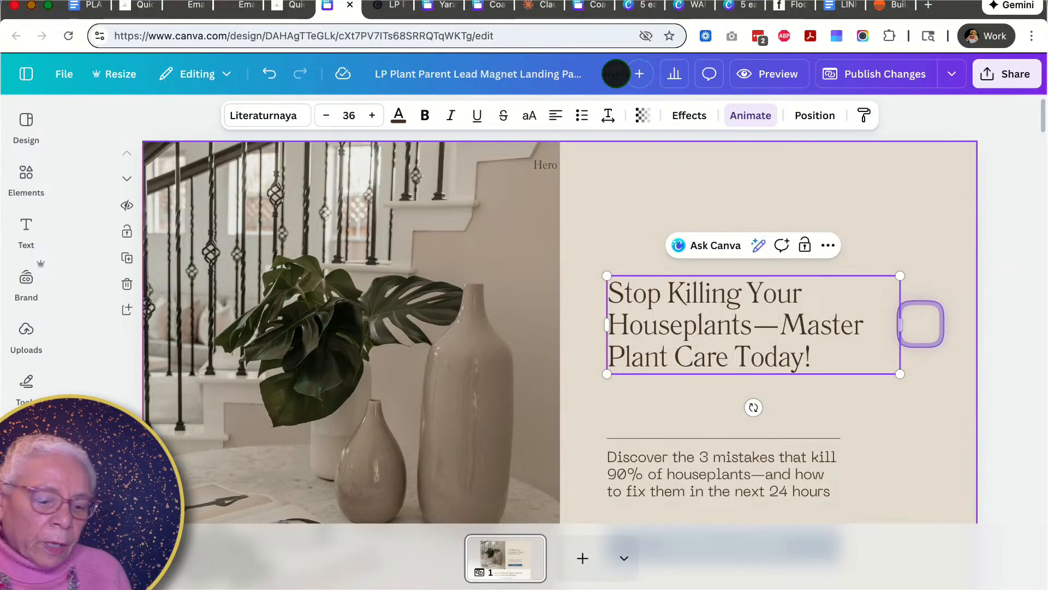
pyautogui.moveTo(904, 324); pyautogui.dragTo(958, 328)
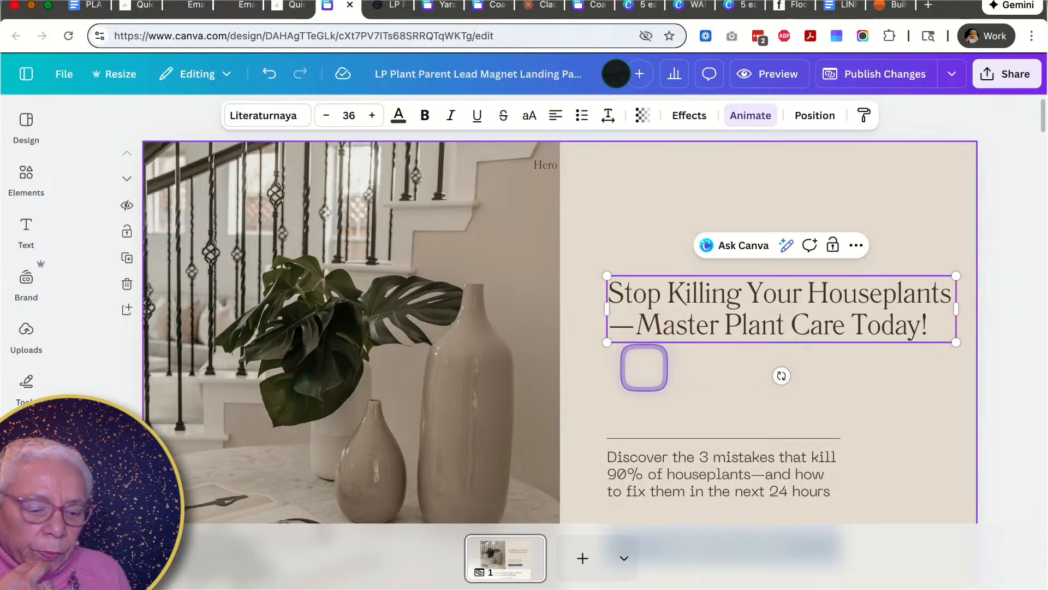
# - Review the sections below the hero in the design, then return to the generated copy's problem section
pyautogui.scroll(-3, 646, 413)
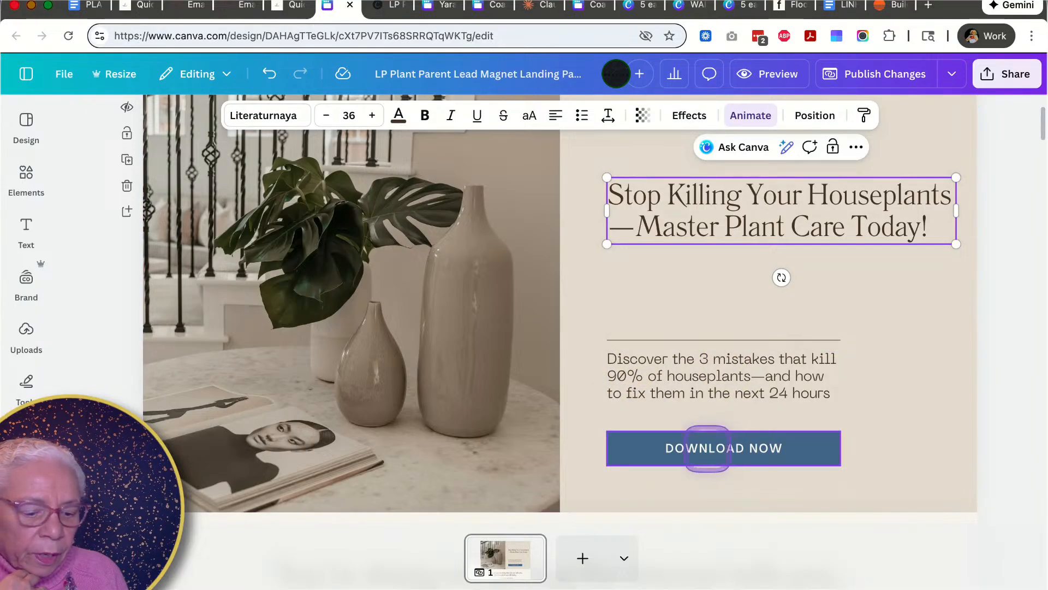
pyautogui.scroll(-2, 715, 455)
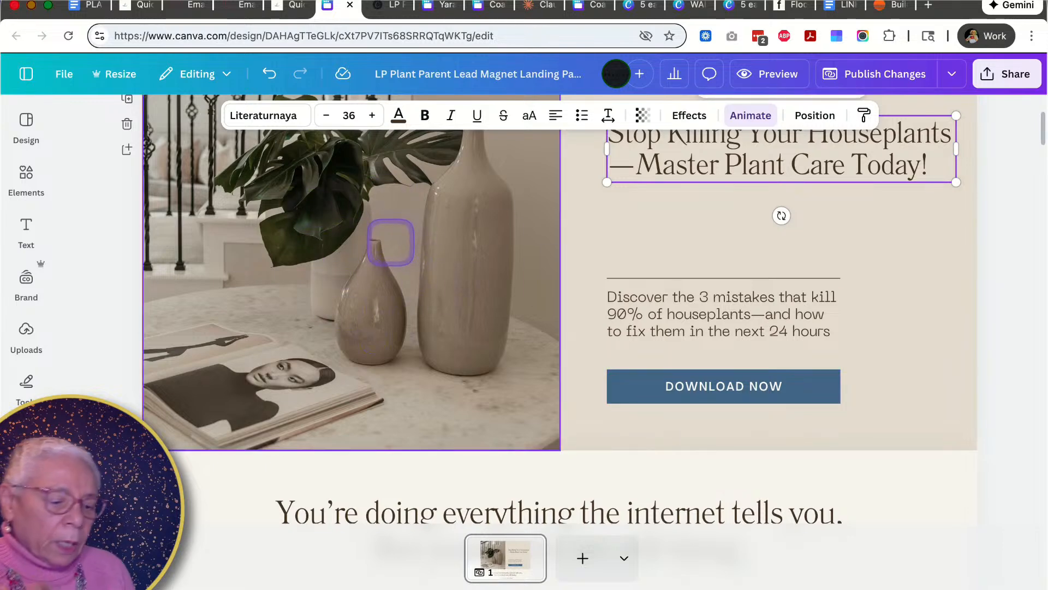
pyautogui.scroll(-5, 391, 241)
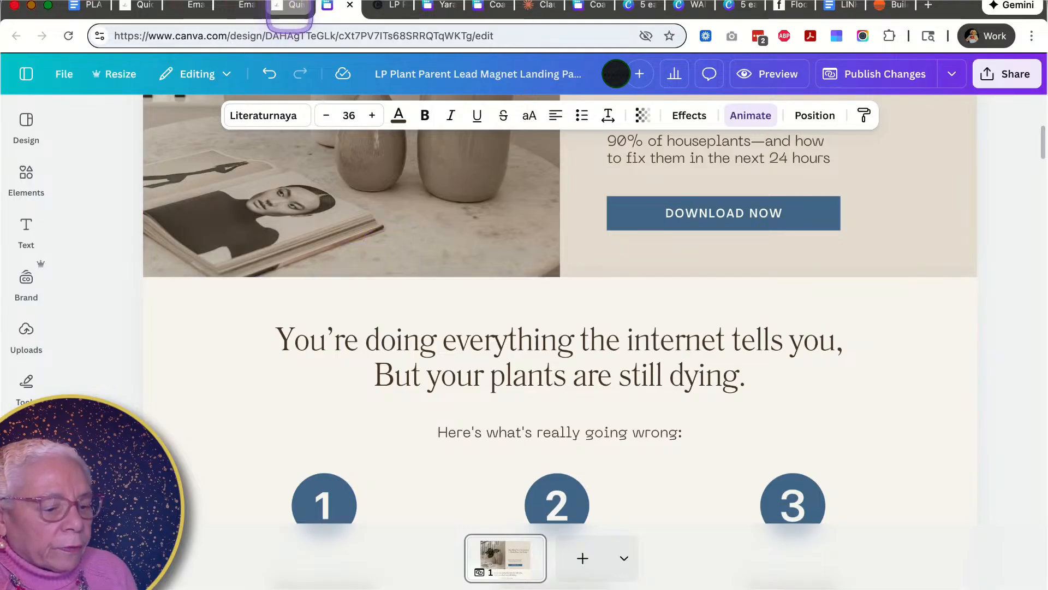
pyautogui.click(290, 7)
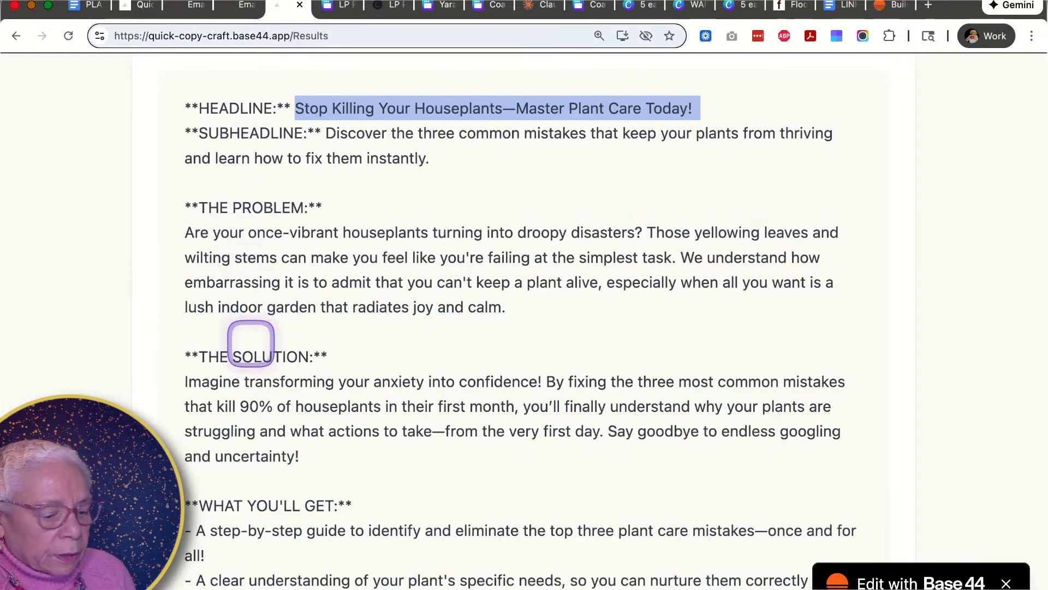
pyautogui.scroll(-2, 226, 437)
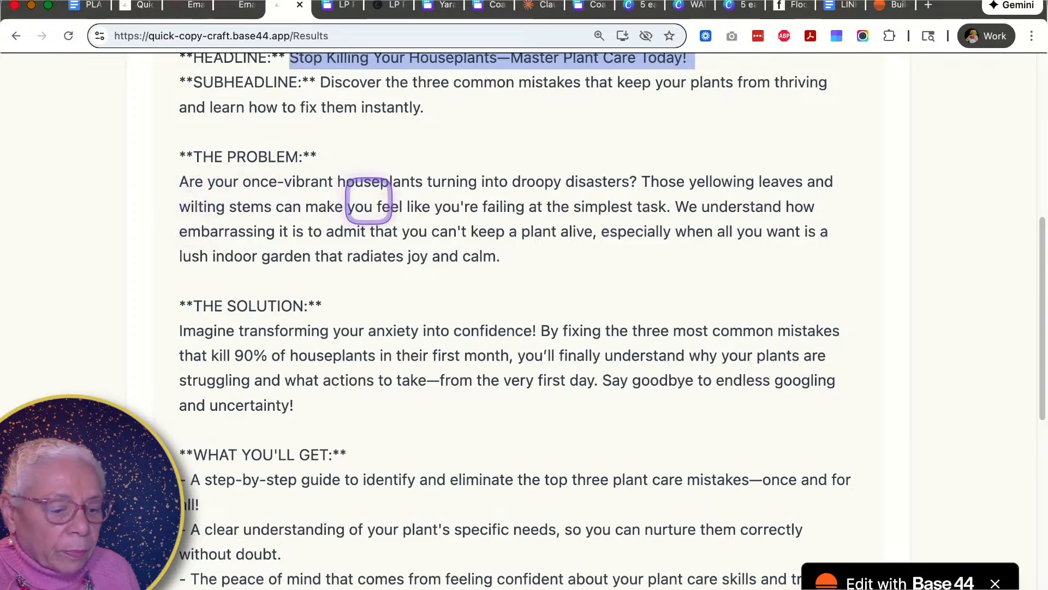
pyautogui.scroll(1, 519, 211)
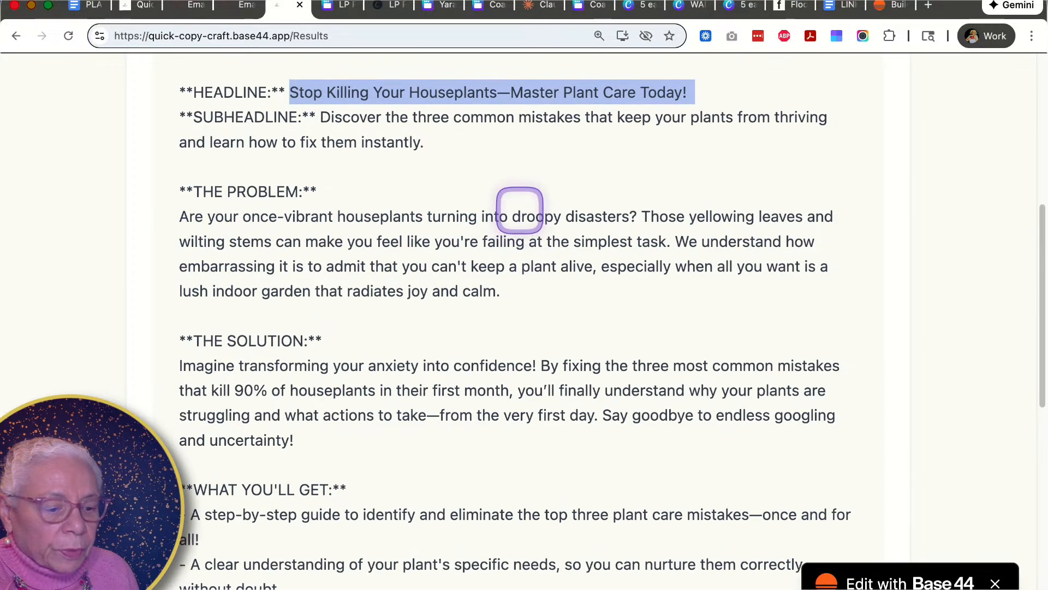
# - Paste the copied headline over the problem section heading below the hero
pyautogui.click(335, 6)
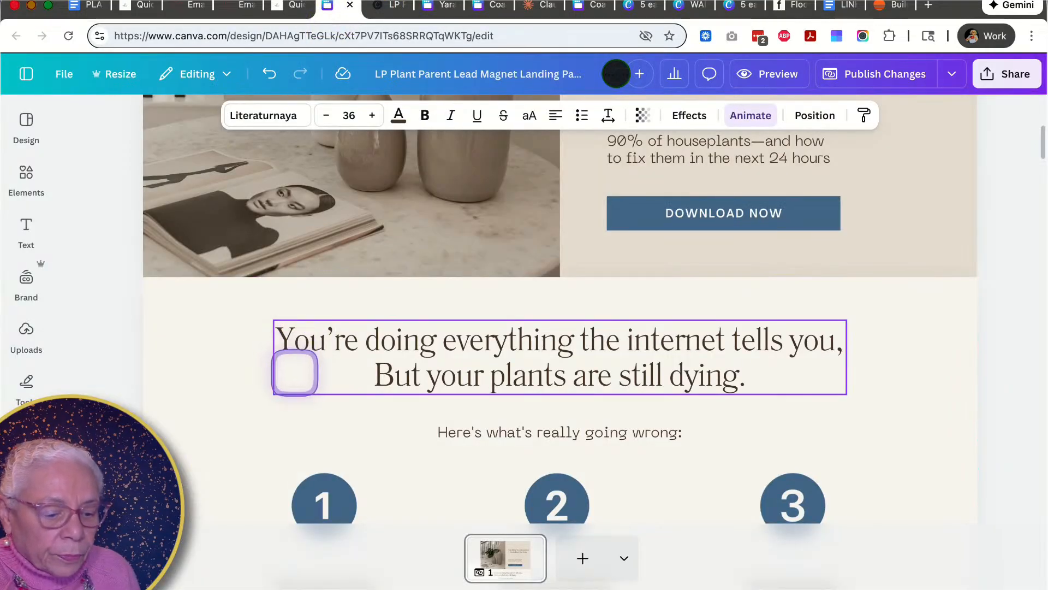
pyautogui.scroll(-10, 295, 372)
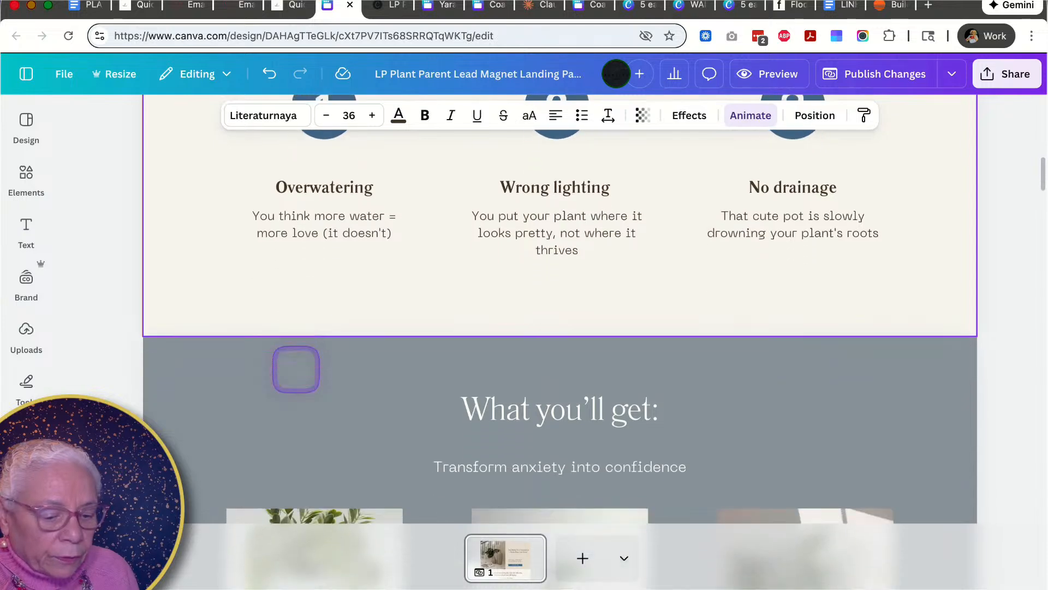
pyautogui.scroll(-18, 297, 364)
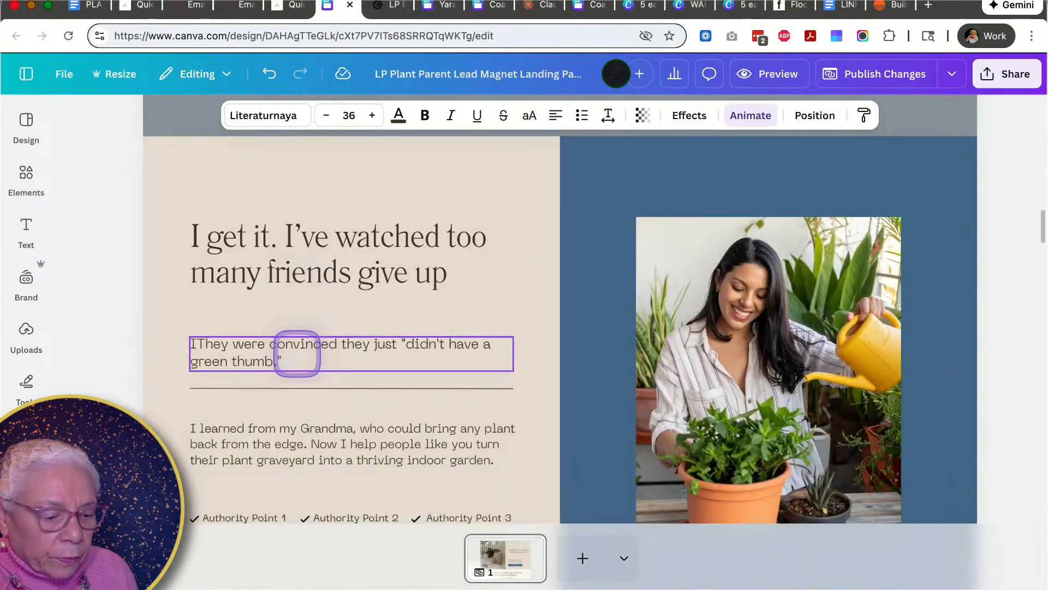
pyautogui.scroll(-4, 297, 353)
pyautogui.scroll(14, 297, 354)
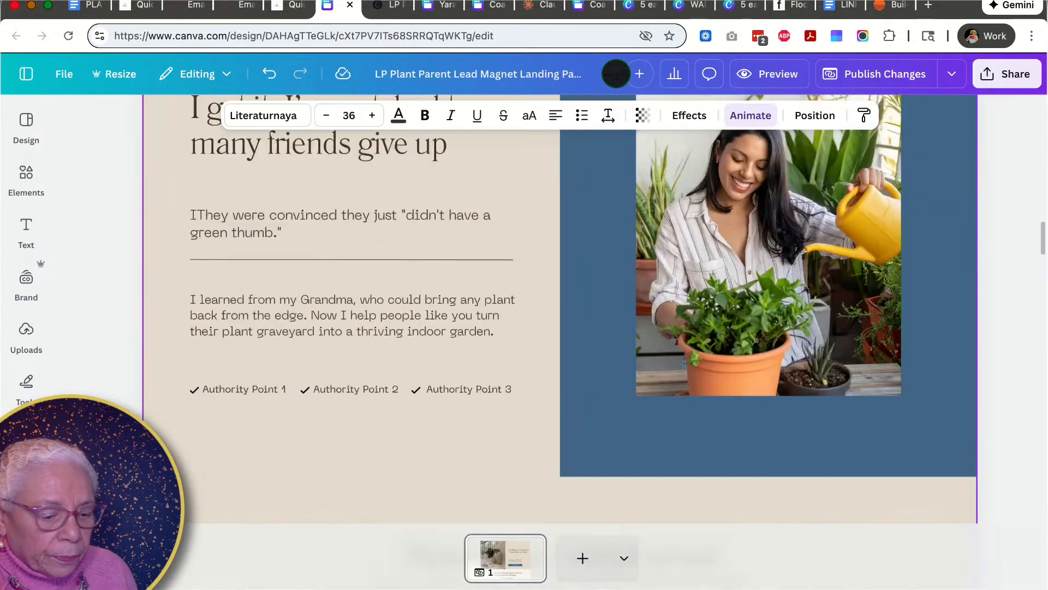
pyautogui.scroll(12, 297, 353)
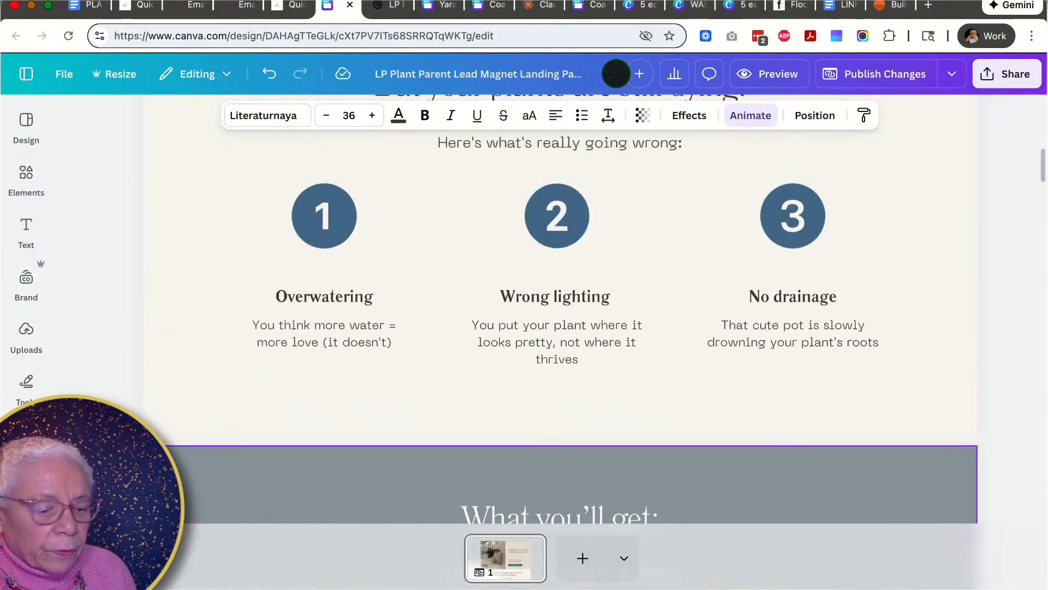
pyautogui.scroll(3, 327, 328)
pyautogui.doubleClick(367, 258)
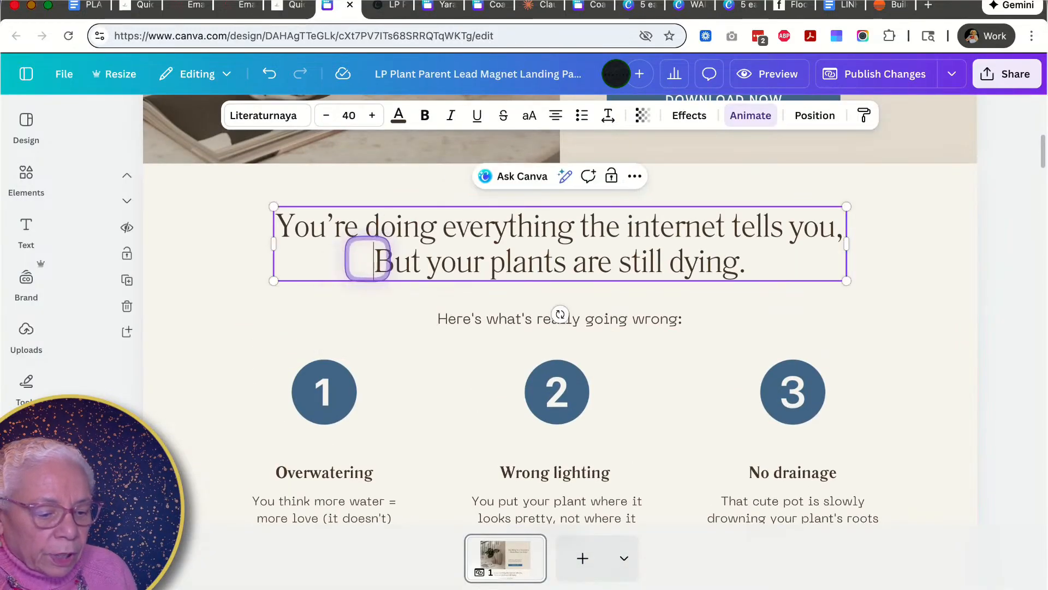
pyautogui.press('super+v')
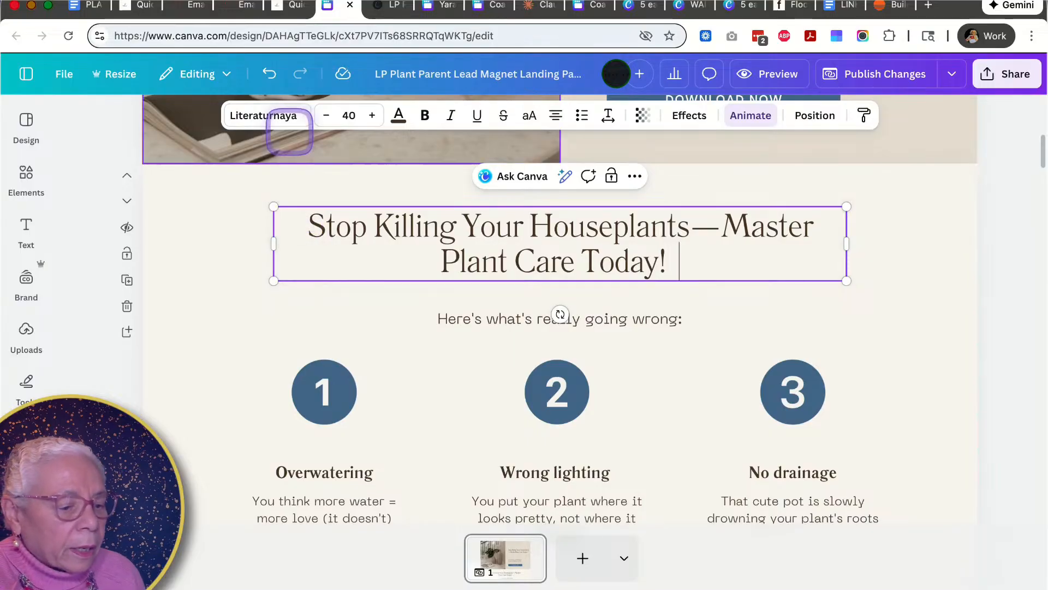
# - Copy the problem opener "Are your once-vibrant houseplants turning into droopy disasters?" into the problem section heading
pyautogui.click(281, 7)
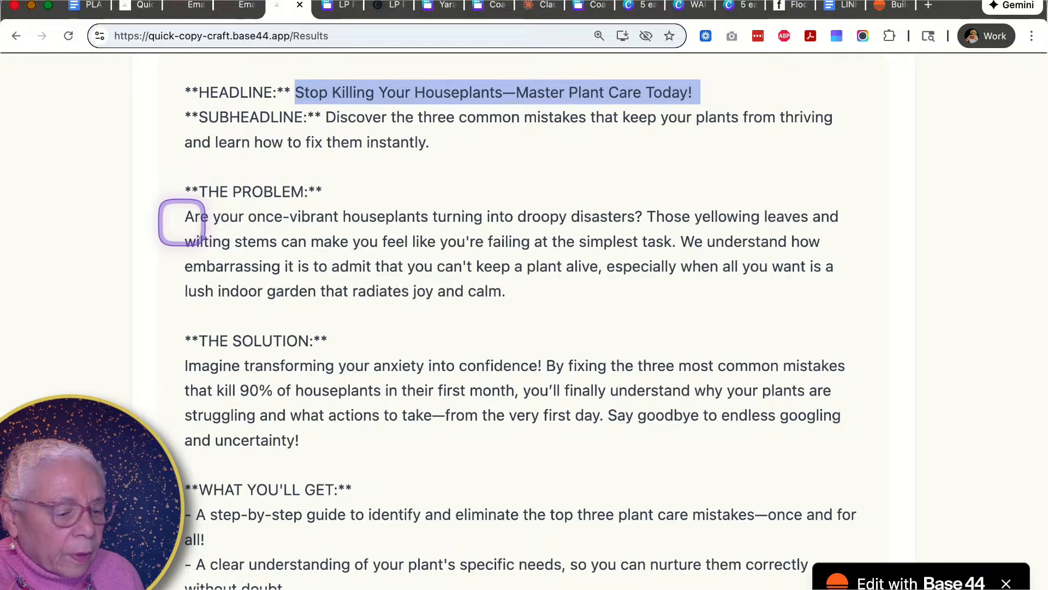
pyautogui.moveTo(182, 222); pyautogui.dragTo(556, 211)
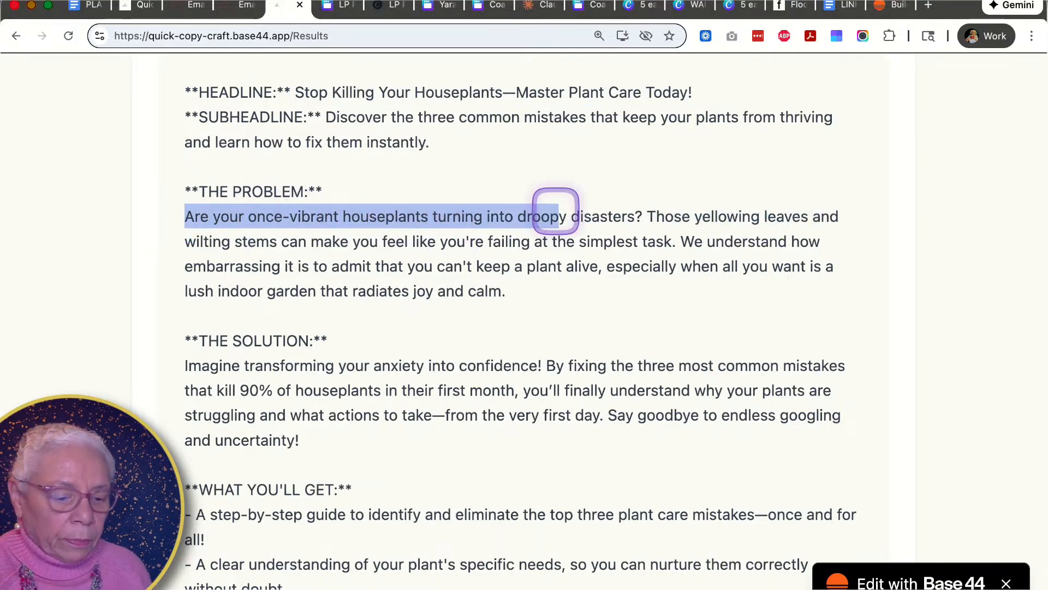
pyautogui.click(645, 215)
pyautogui.moveTo(644, 214); pyautogui.dragTo(172, 216)
pyautogui.press('super+c')
pyautogui.click(339, 7)
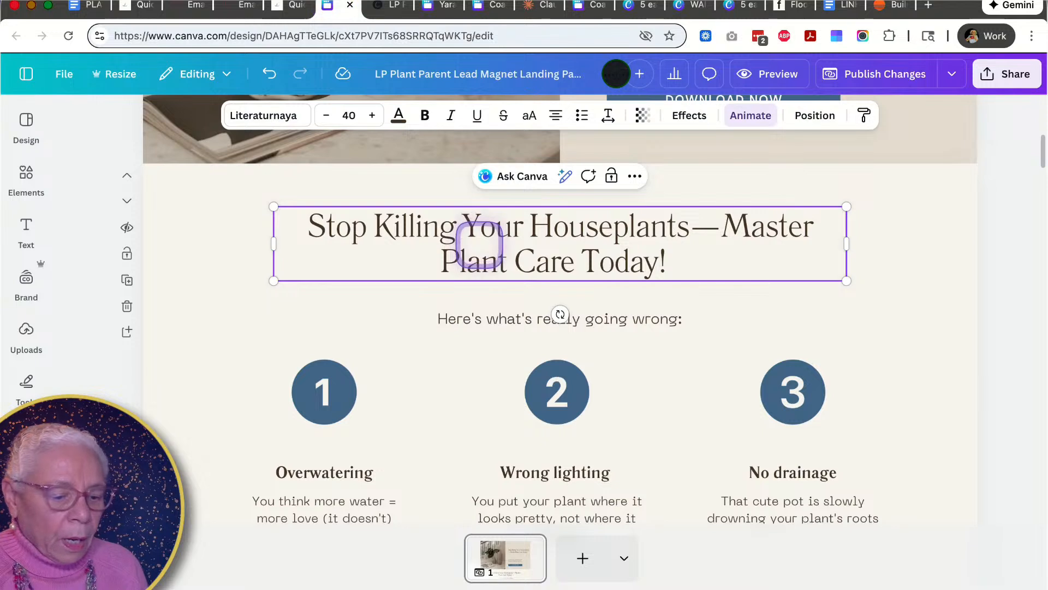
pyautogui.press('super+a')
pyautogui.press('super+v')
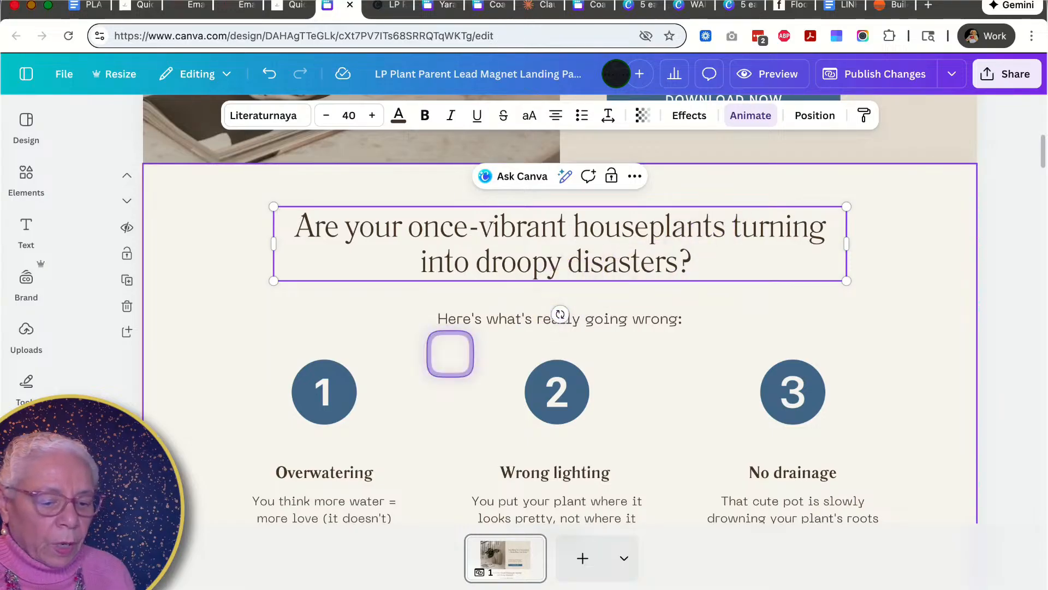
# - Retitle the first problem card as Yellowing leaves
pyautogui.click(292, 5)
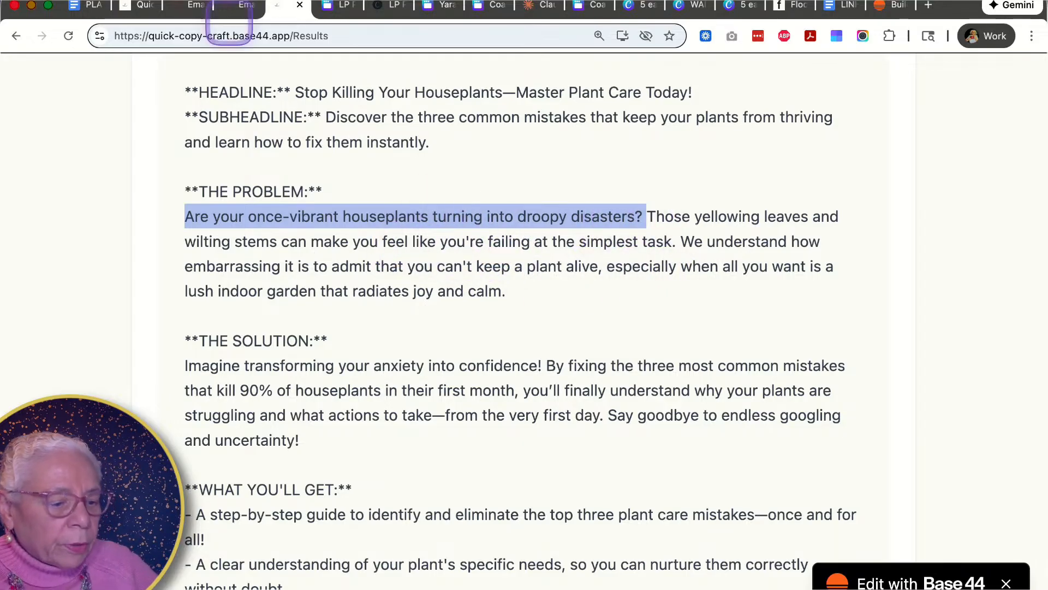
pyautogui.click(333, 7)
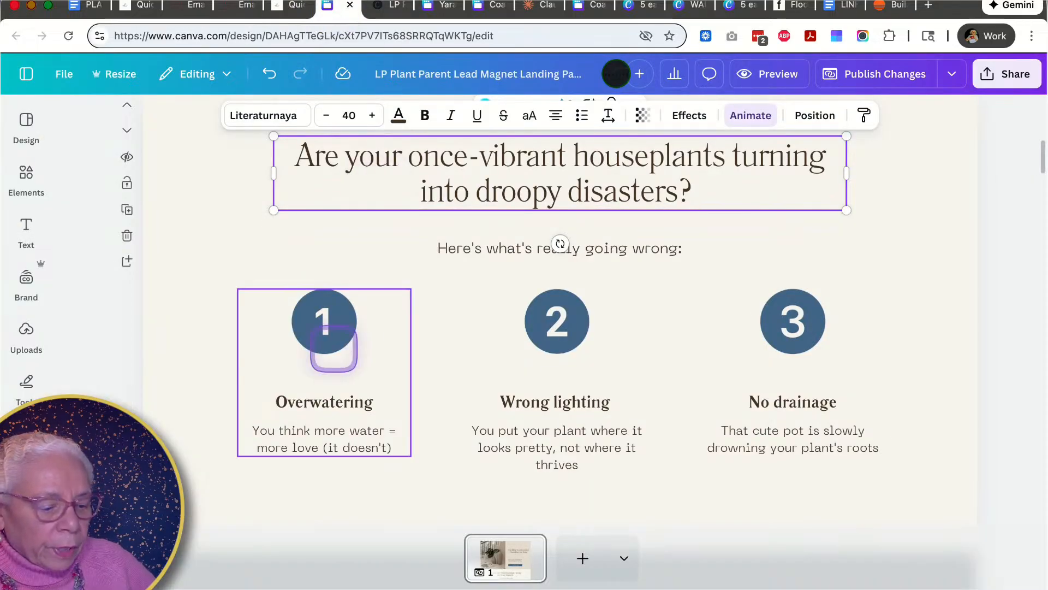
pyautogui.doubleClick(315, 402)
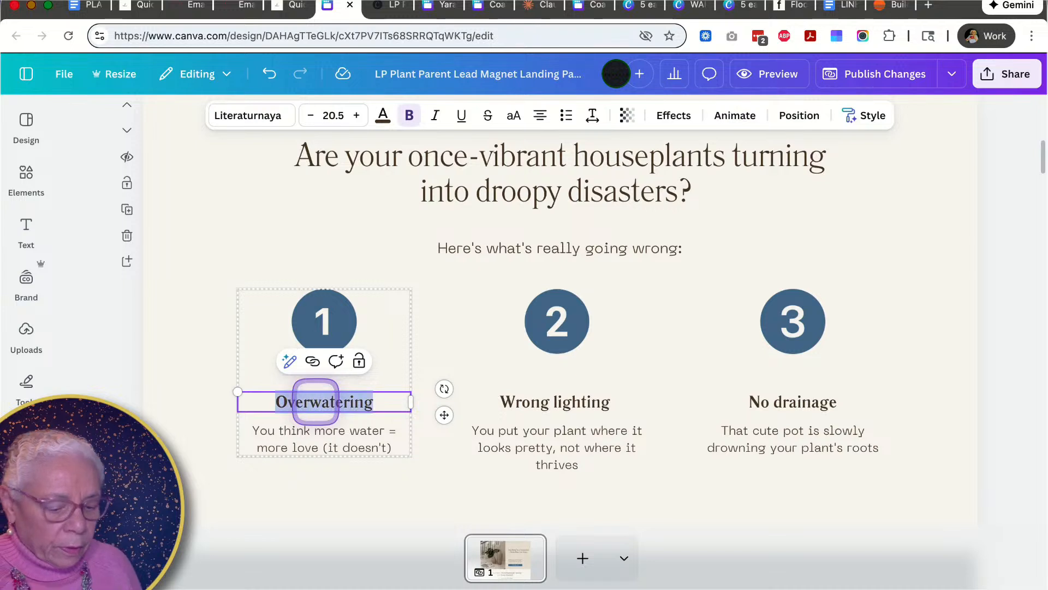
pyautogui.write('Yello')
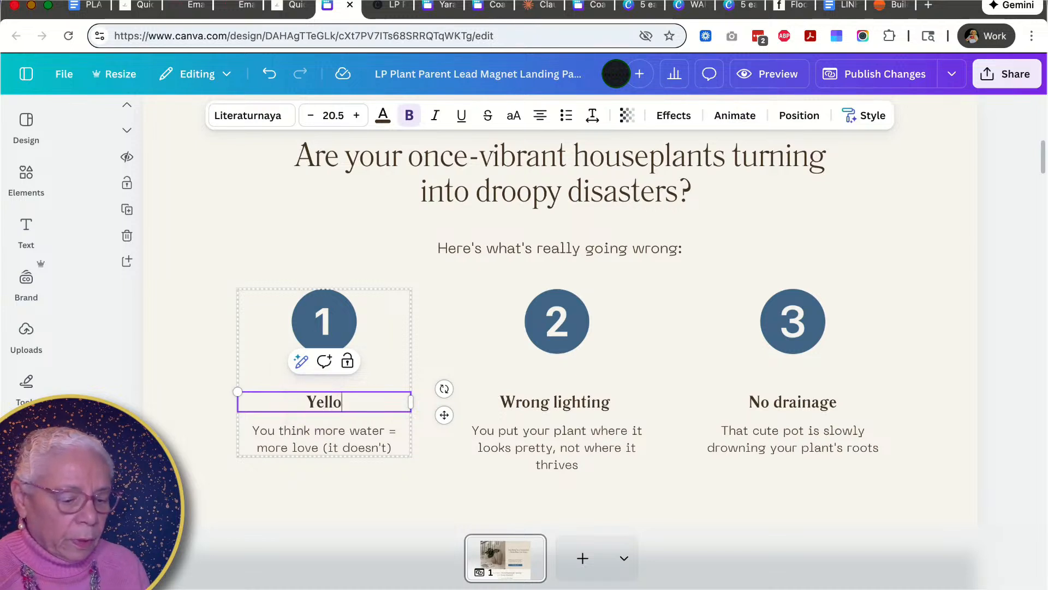
pyautogui.write('wing leaves')
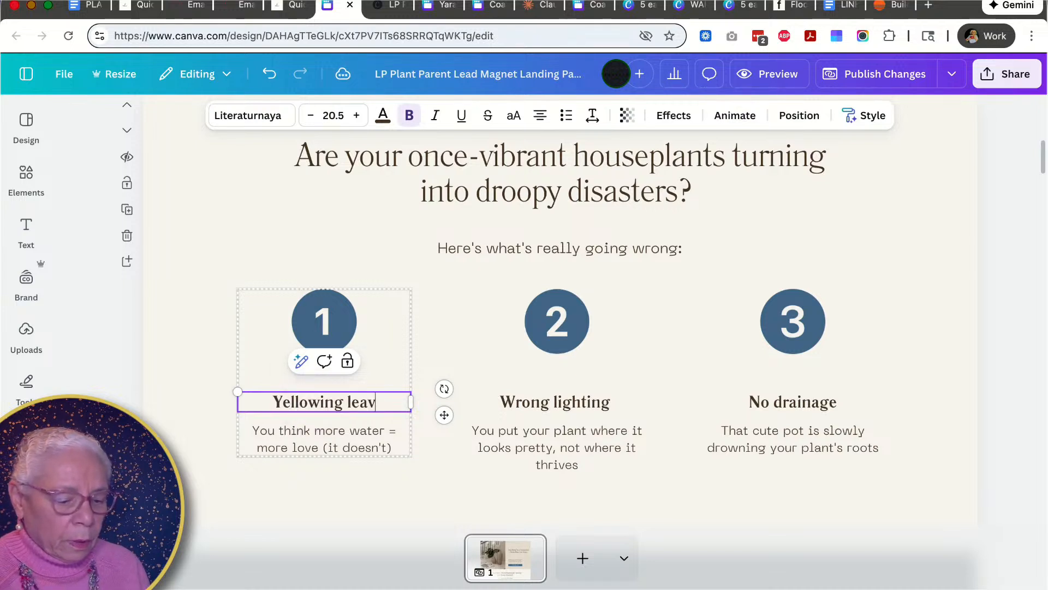
# - Retitle the second problem card as Droopy plants
pyautogui.click(523, 403)
pyautogui.doubleClick(526, 404)
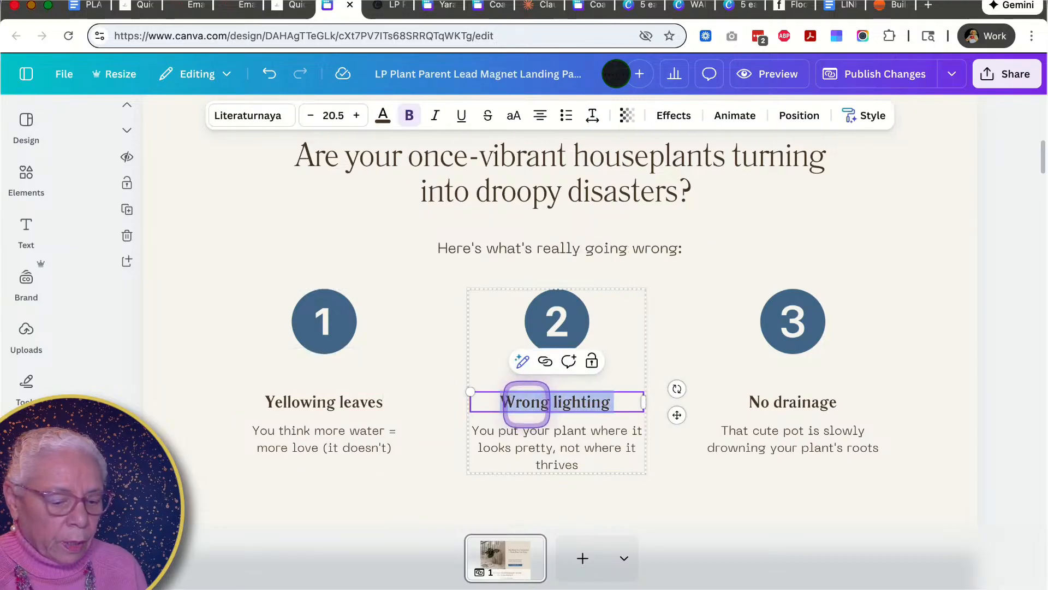
pyautogui.click(280, 7)
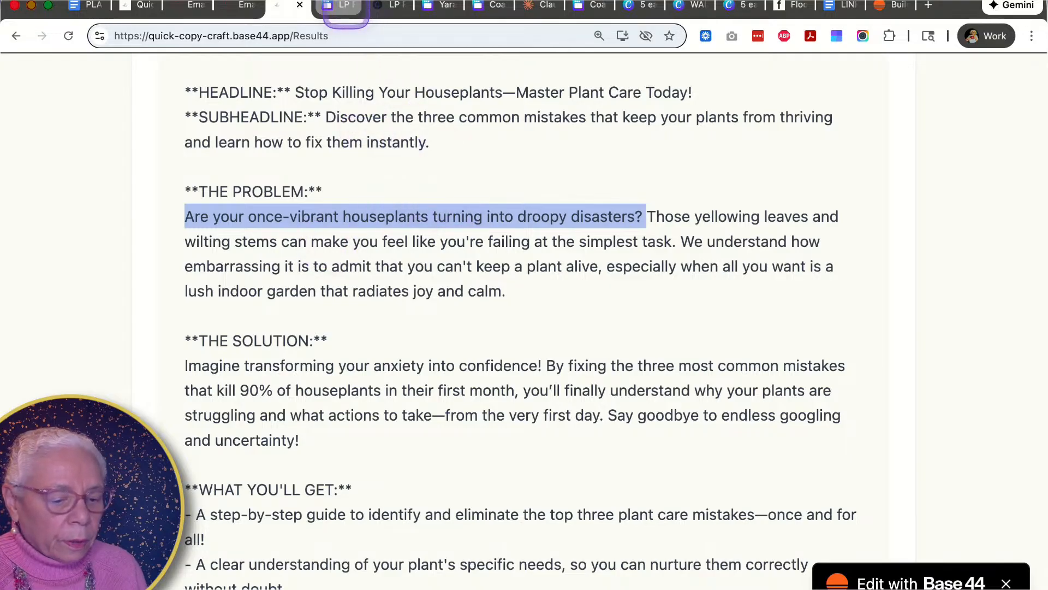
pyautogui.click(345, 7)
pyautogui.write('Droopy')
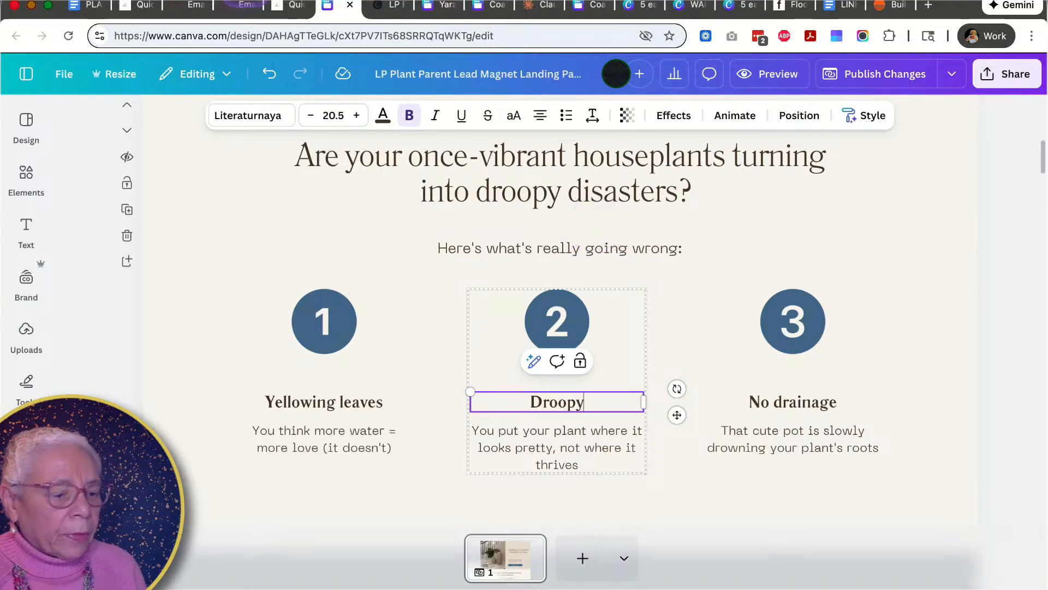
pyautogui.click(285, 7)
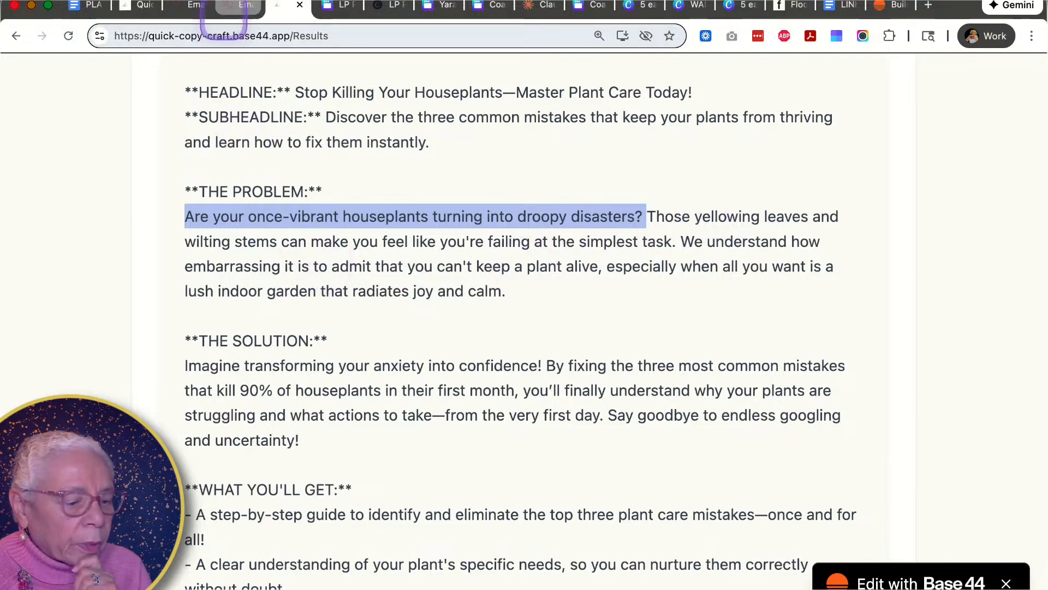
pyautogui.click(336, 6)
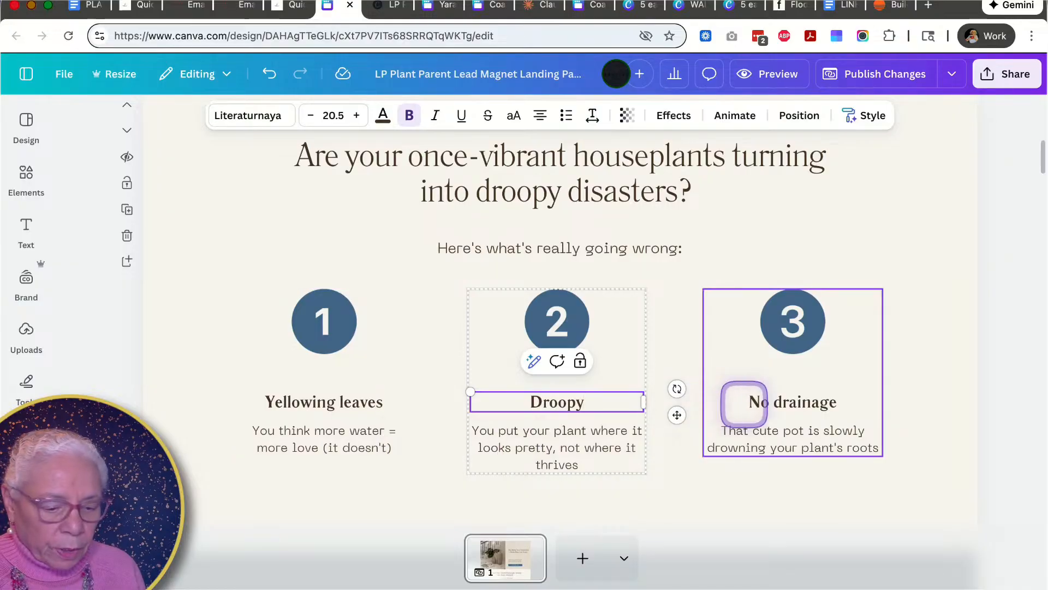
pyautogui.write('p')
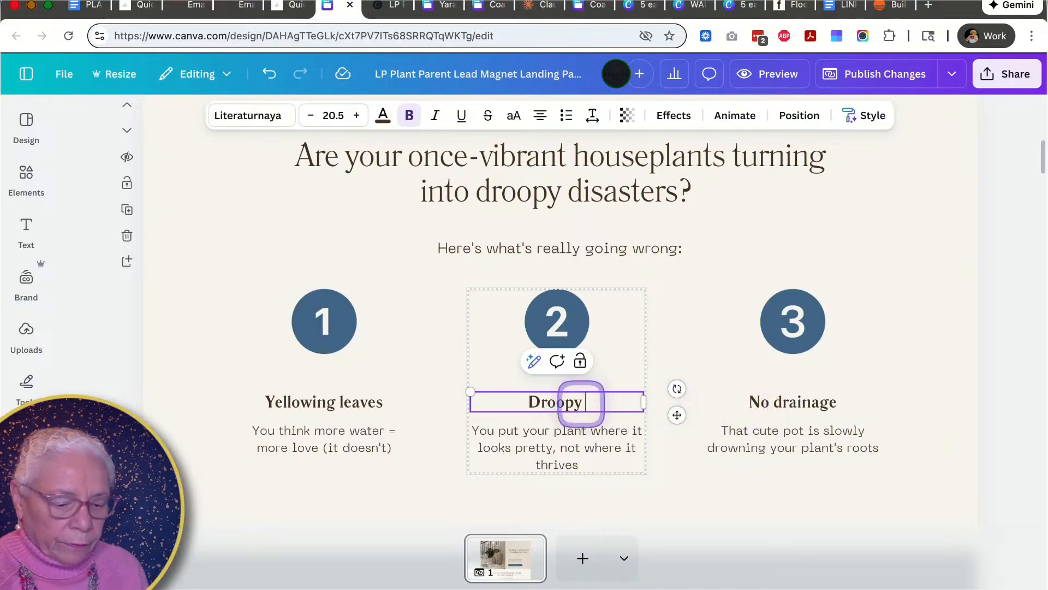
pyautogui.write('l')
# - Retitle the third problem card as Wilting stems
pyautogui.click(786, 402)
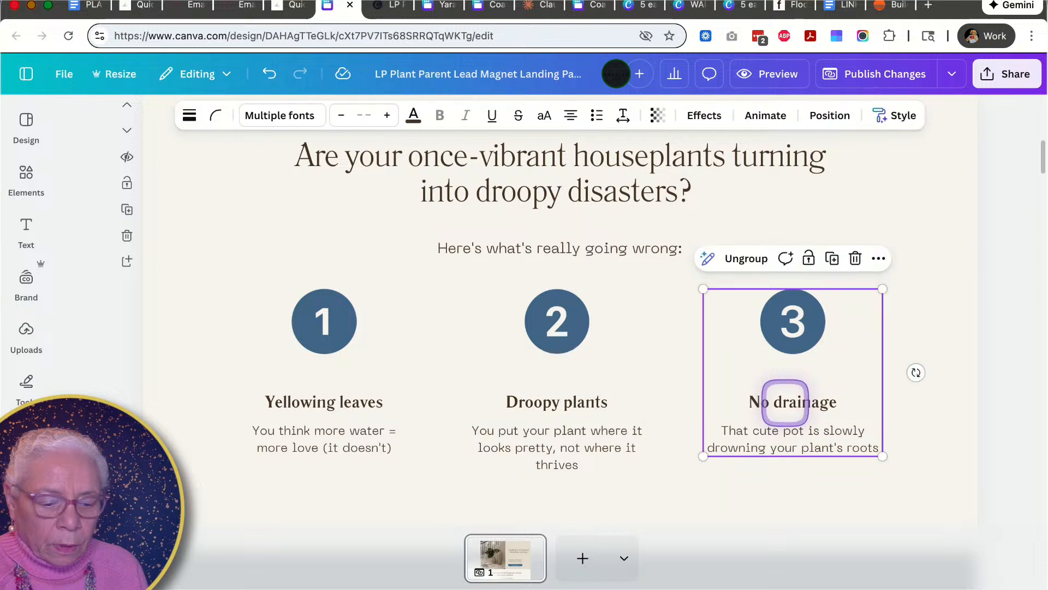
pyautogui.doubleClick(785, 402)
pyautogui.write('wi')
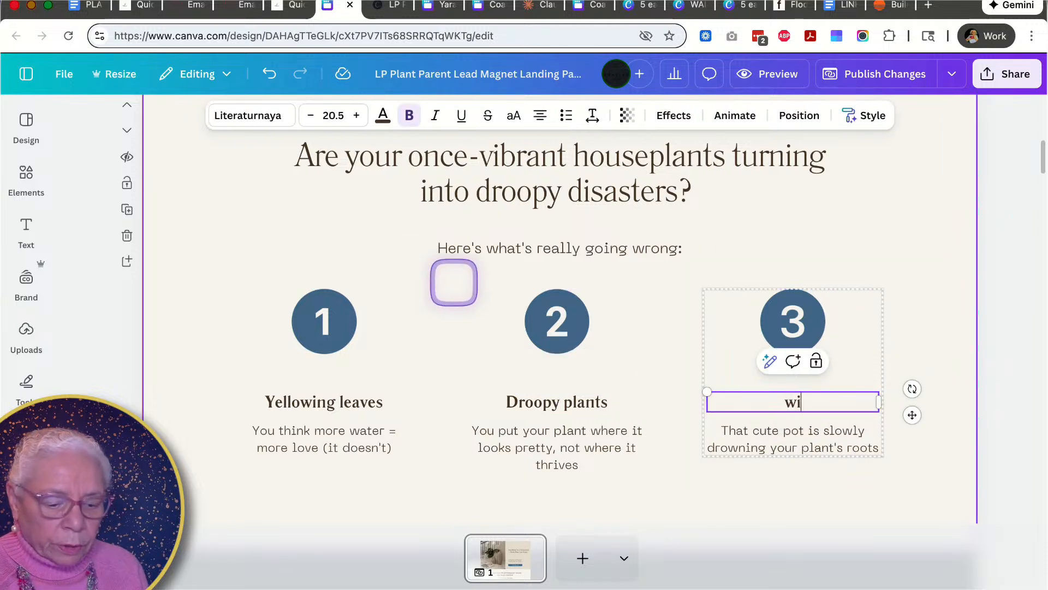
pyautogui.write('l')
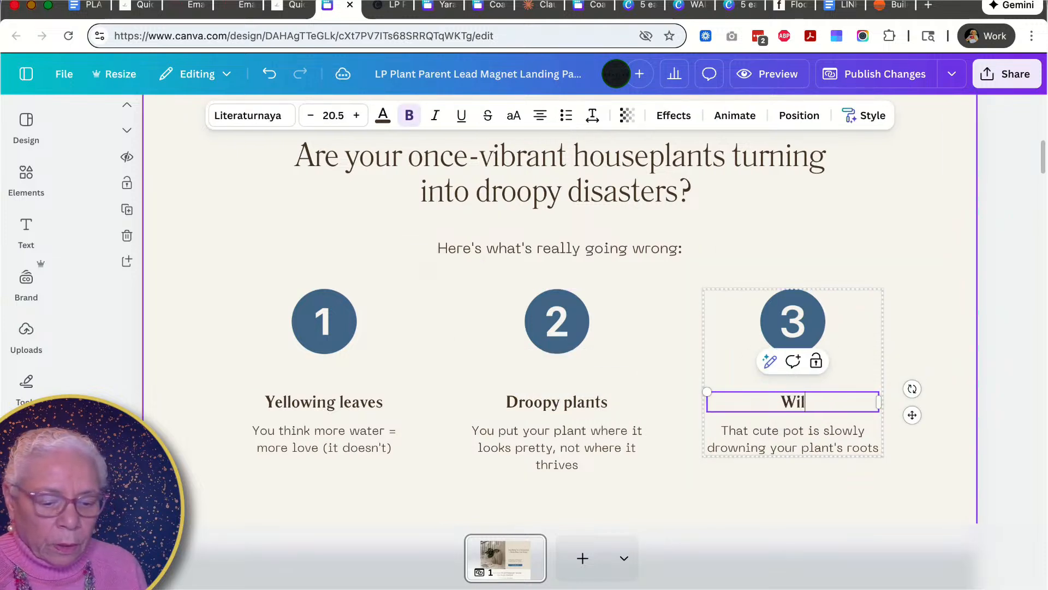
pyautogui.write('ting stems')
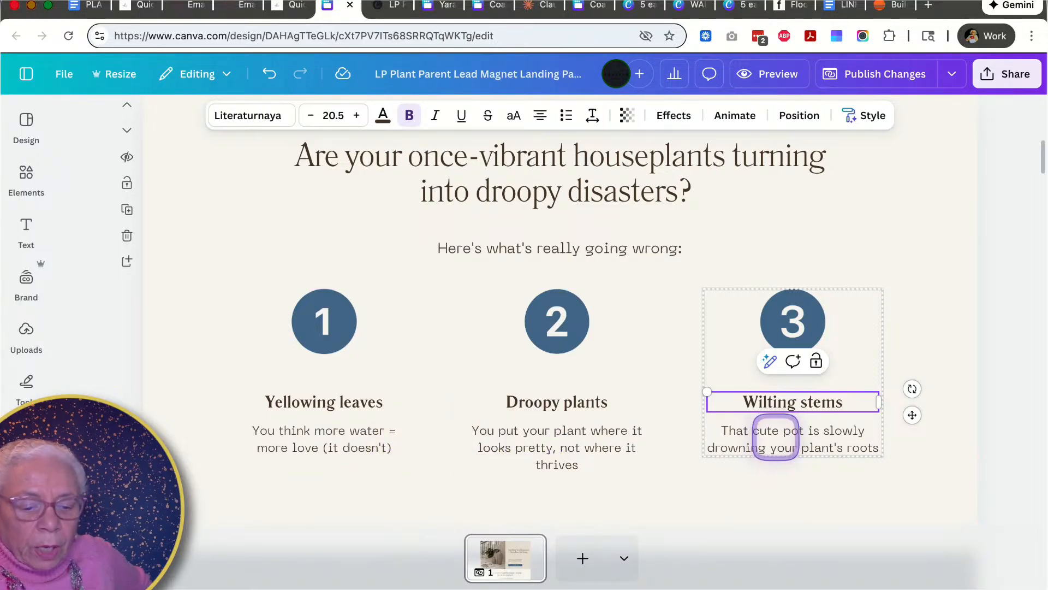
# - Delete the description text under the Wilting stems card
pyautogui.click(775, 437)
pyautogui.click(768, 448)
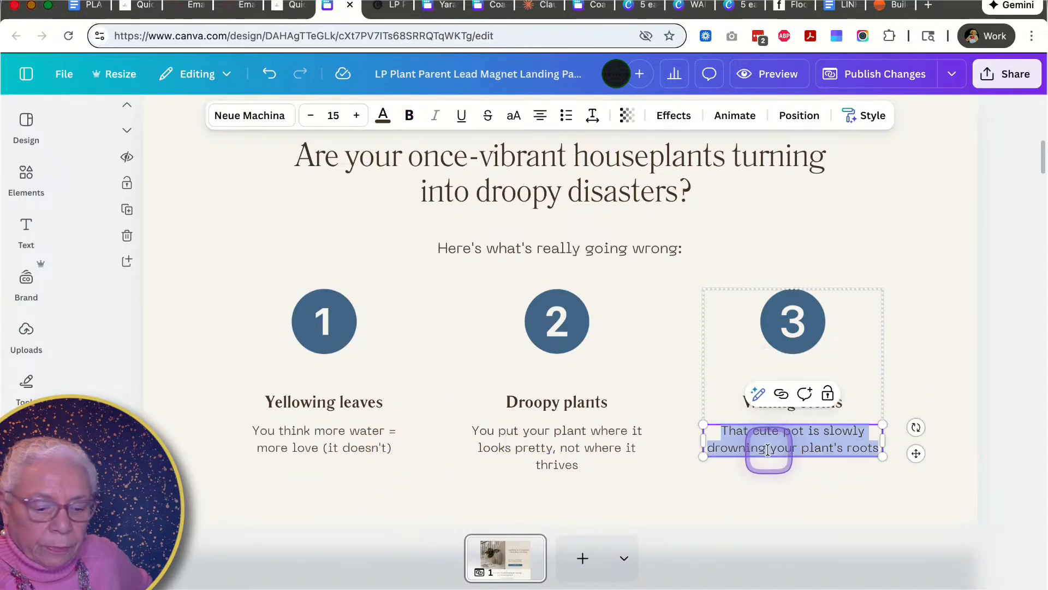
pyautogui.press('BackSpace')
pyautogui.click(562, 446)
pyautogui.press('BackSpace')
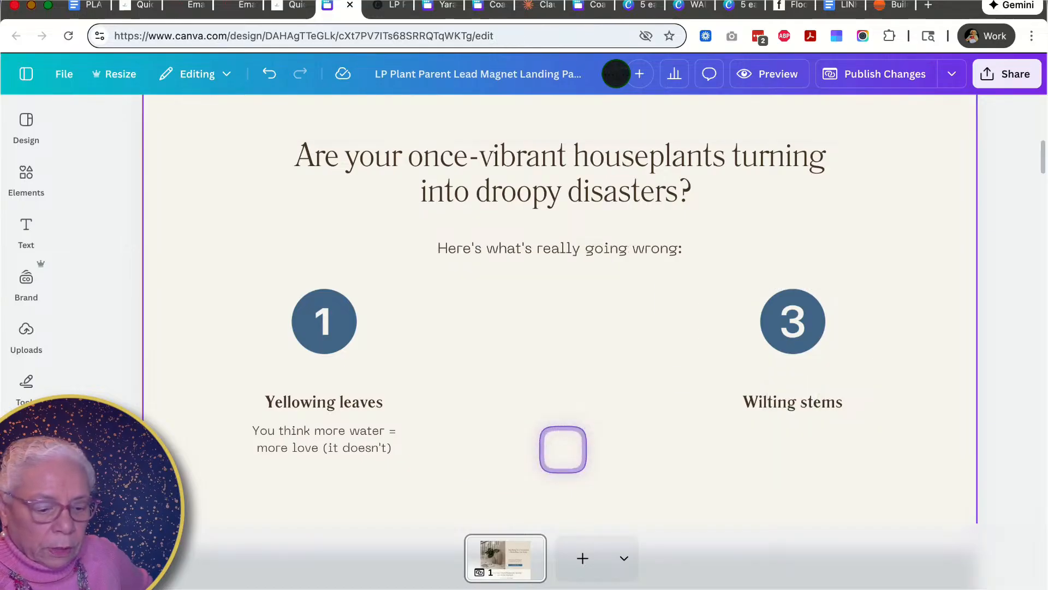
pyautogui.press('super+z')
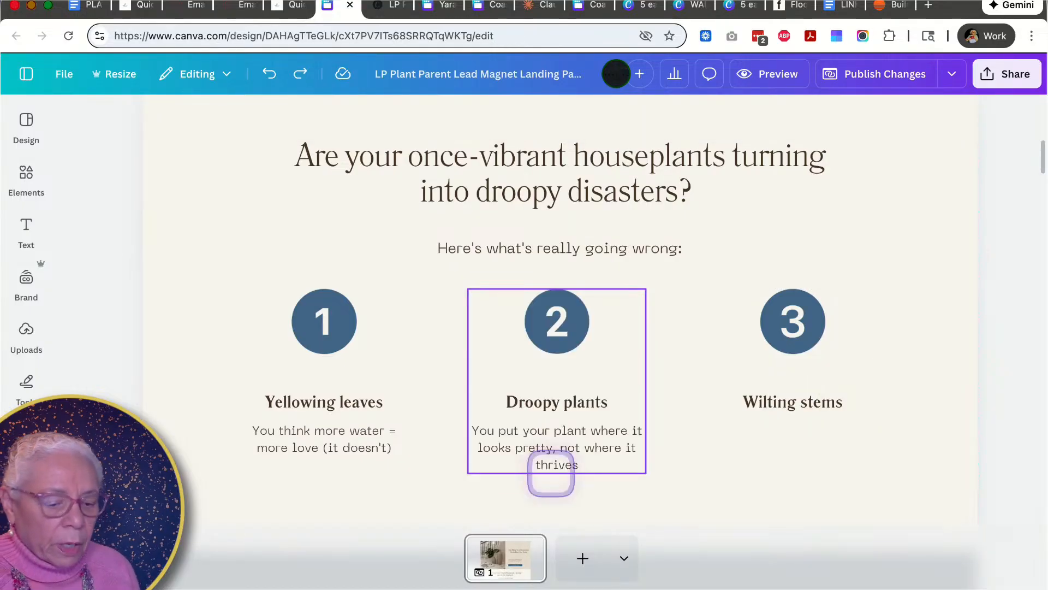
# - Delete the description text under the Droopy plants and Yellowing leaves cards
pyautogui.click(543, 434)
pyautogui.click(546, 442)
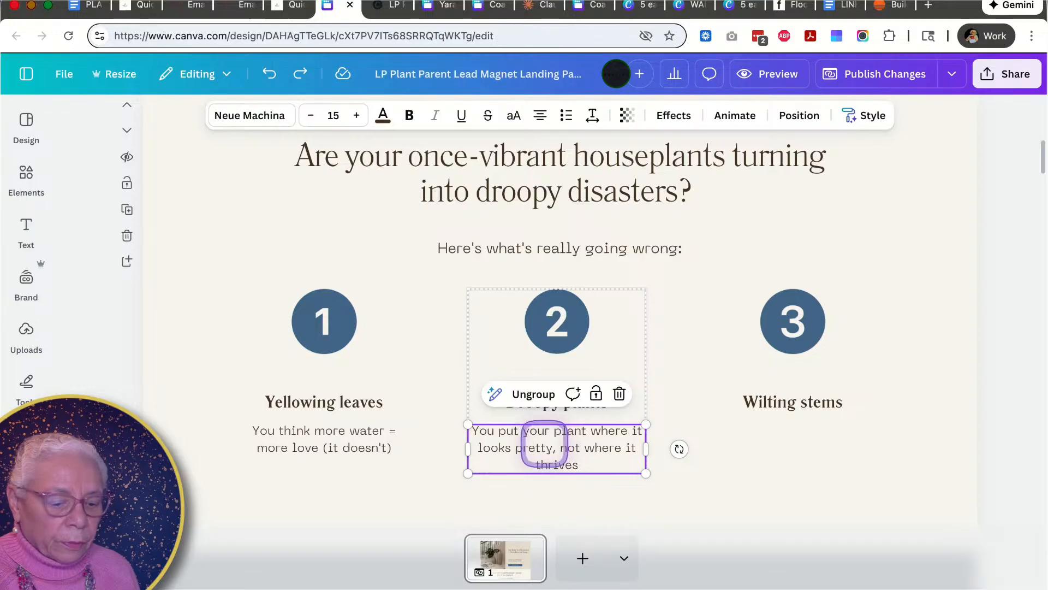
pyautogui.press('BackSpace')
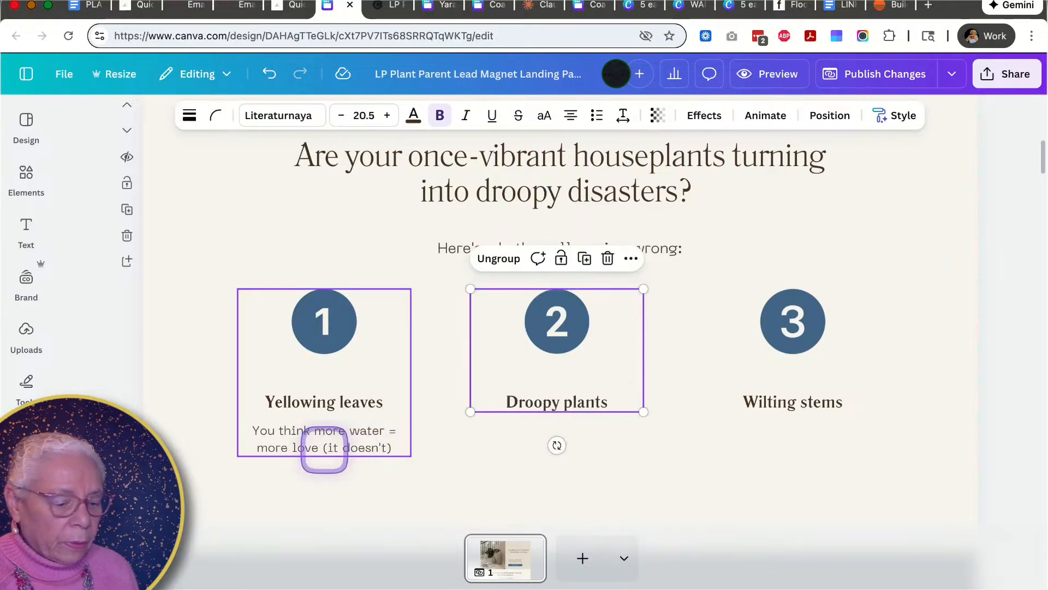
pyautogui.click(324, 449)
pyautogui.click(325, 447)
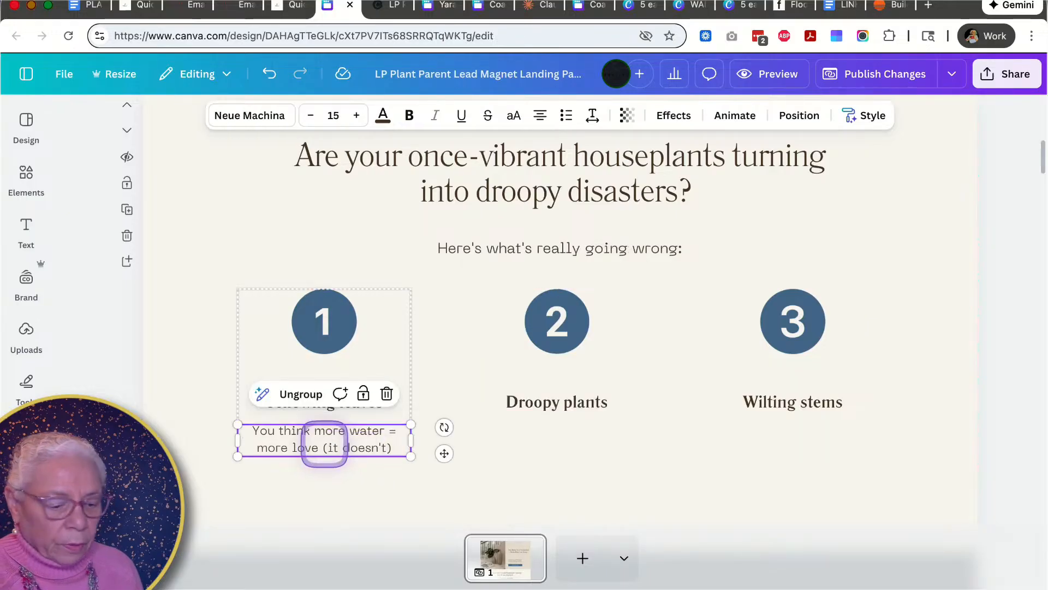
pyautogui.press('BackSpace')
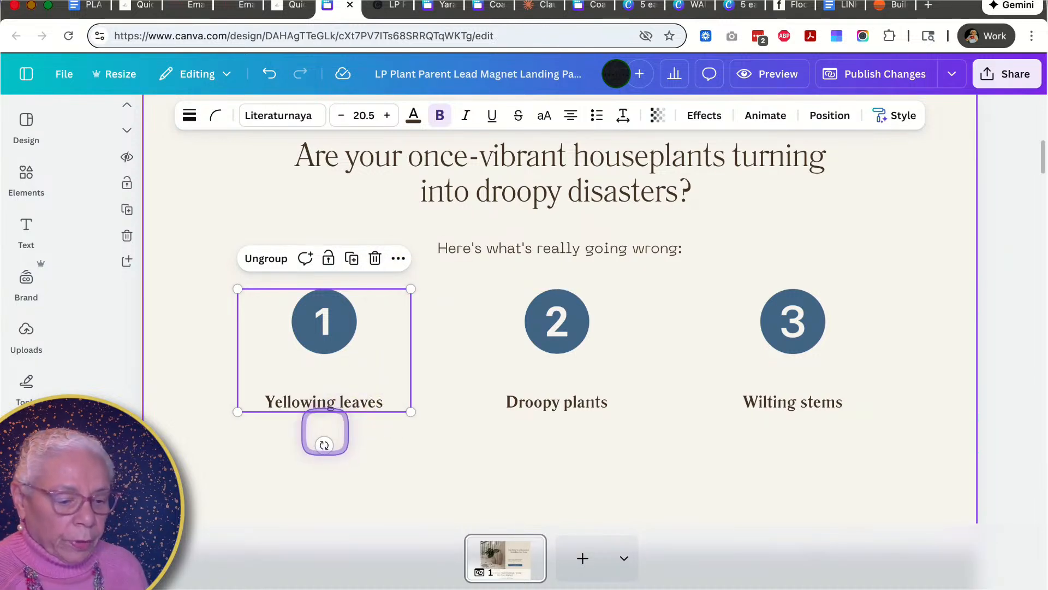
# - Return to the generated copy's problem section
pyautogui.scroll(-5, 323, 430)
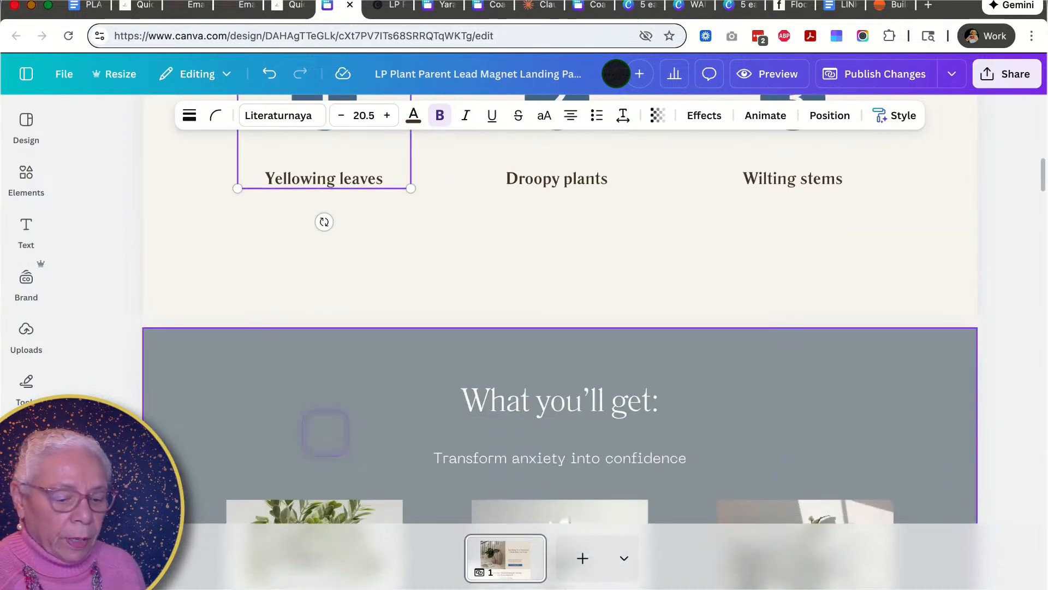
pyautogui.click(281, 8)
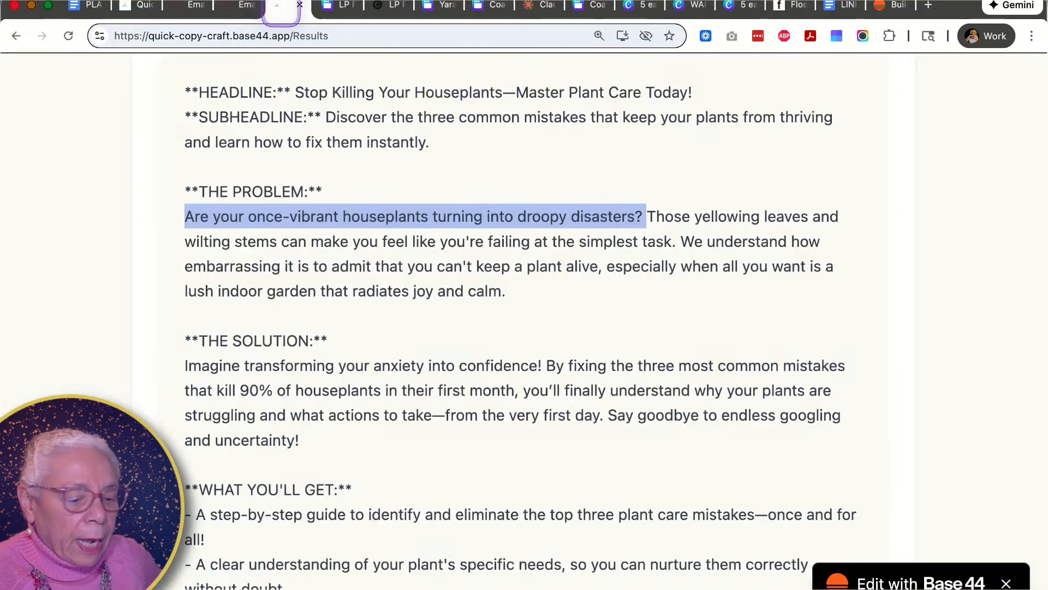
# - Copy the opening sentence of the generated solution section
pyautogui.scroll(-2, 407, 389)
pyautogui.scroll(-1, 407, 390)
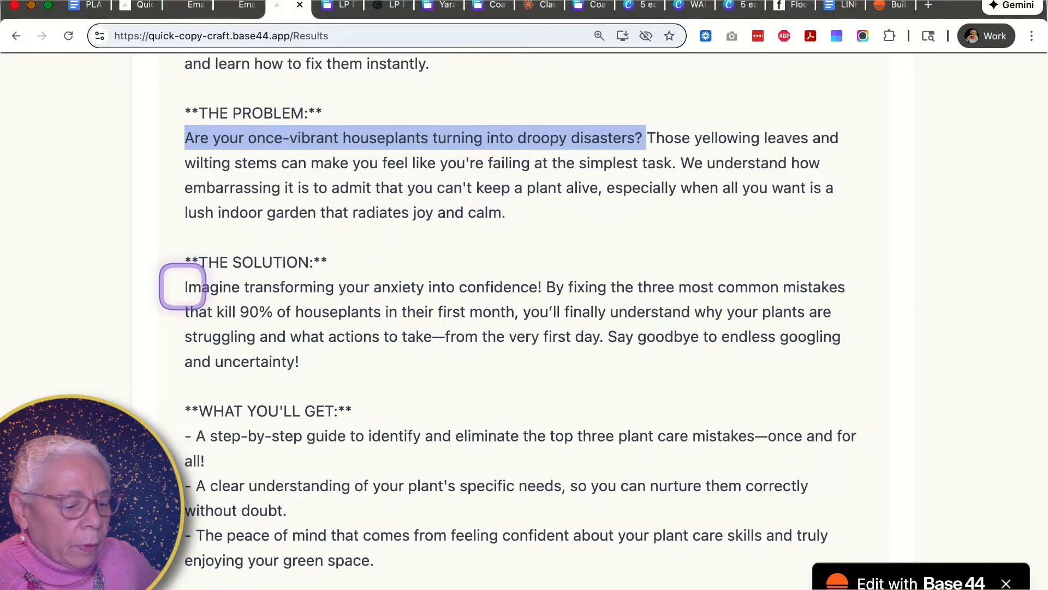
pyautogui.moveTo(182, 290); pyautogui.dragTo(467, 289)
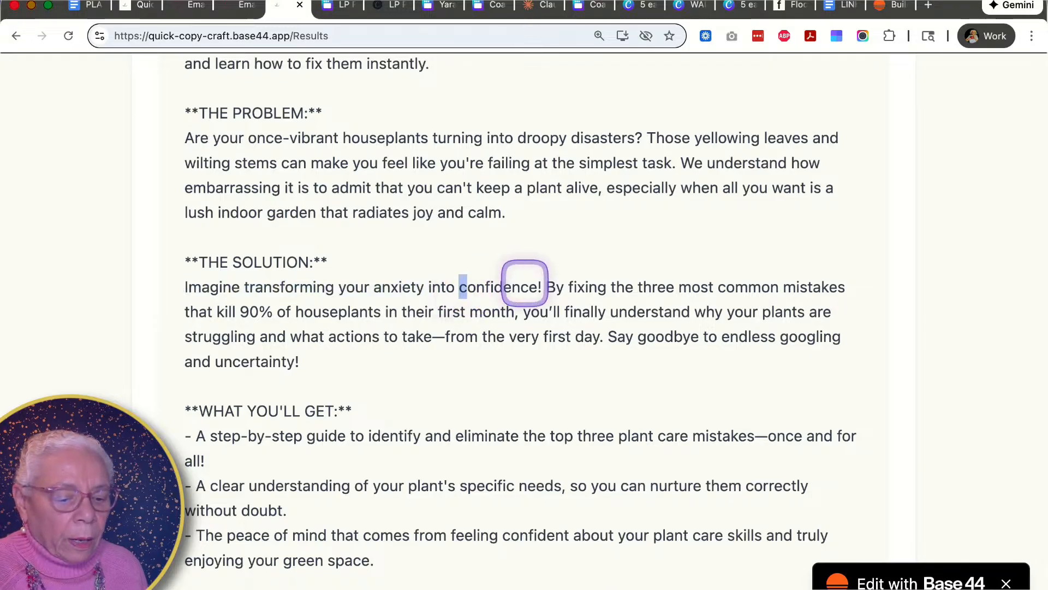
pyautogui.moveTo(540, 288); pyautogui.dragTo(182, 288)
pyautogui.press('super+c')
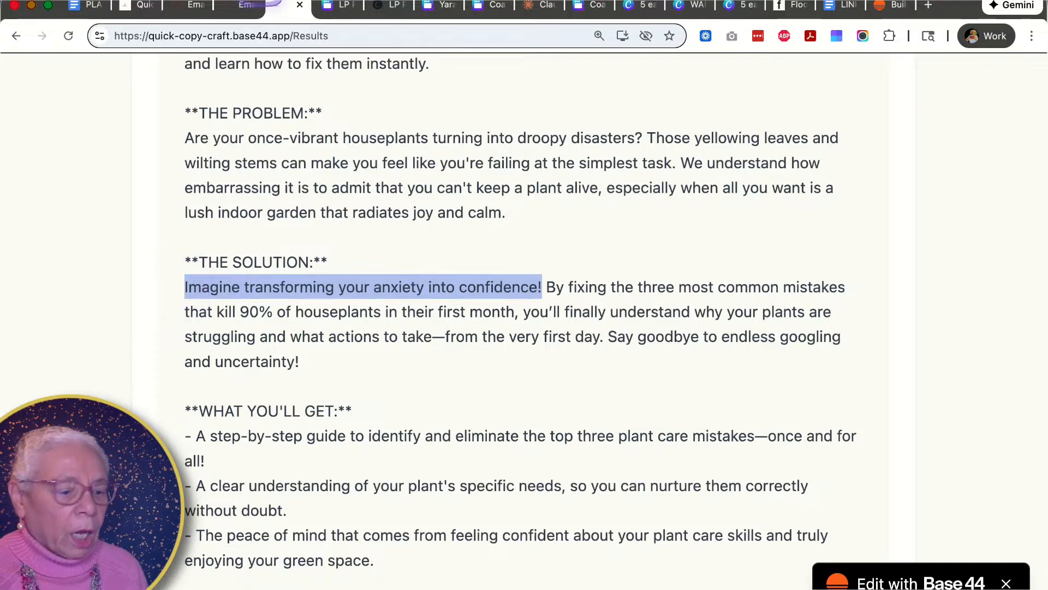
# - Replace the What you'll get heading in the design with Imagine transforming your anxiety into confidence!
pyautogui.click(334, 6)
pyautogui.scroll(-2, 370, 328)
pyautogui.scroll(3, 370, 328)
pyautogui.scroll(-3, 370, 328)
pyautogui.scroll(-1, 370, 328)
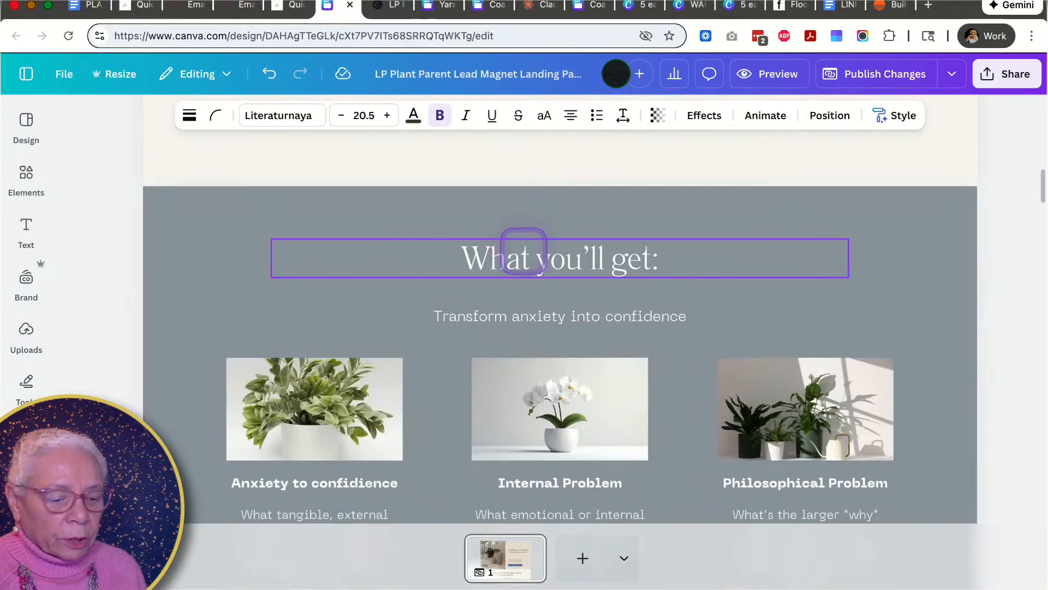
pyautogui.doubleClick(524, 254)
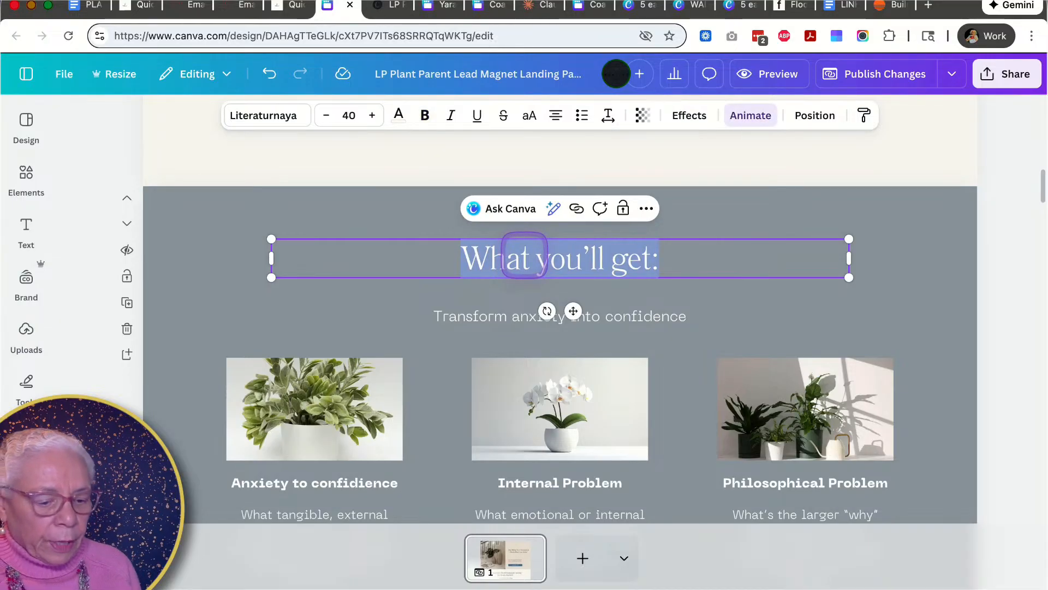
pyautogui.press('super+v')
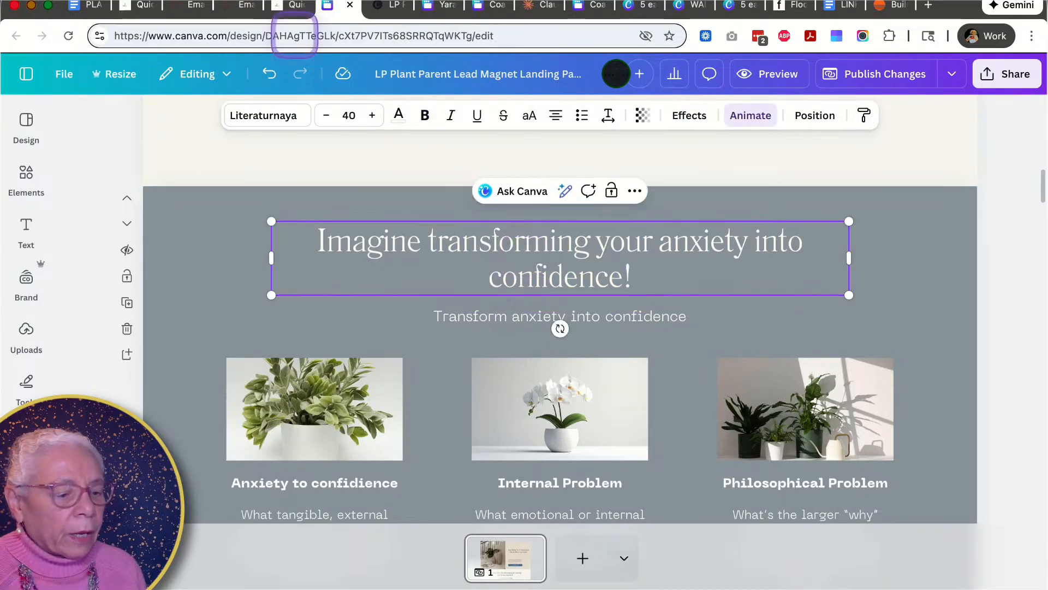
# - Copy the phrase about fixing the three most common mistakes and paste it over the section's subheading
pyautogui.click(289, 7)
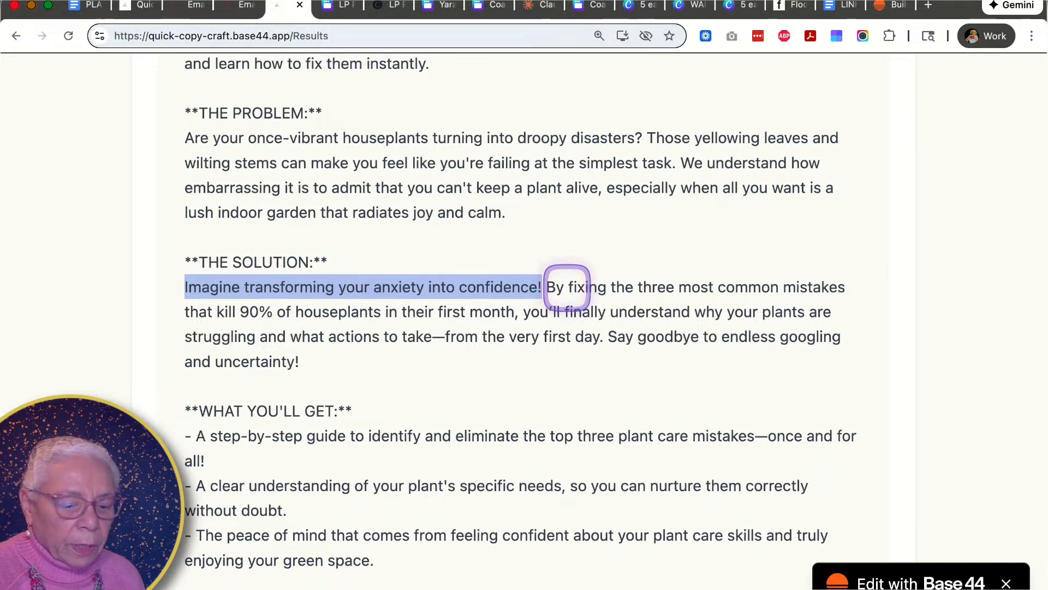
pyautogui.click(574, 289)
pyautogui.moveTo(575, 290); pyautogui.dragTo(516, 314)
pyautogui.press('super+c')
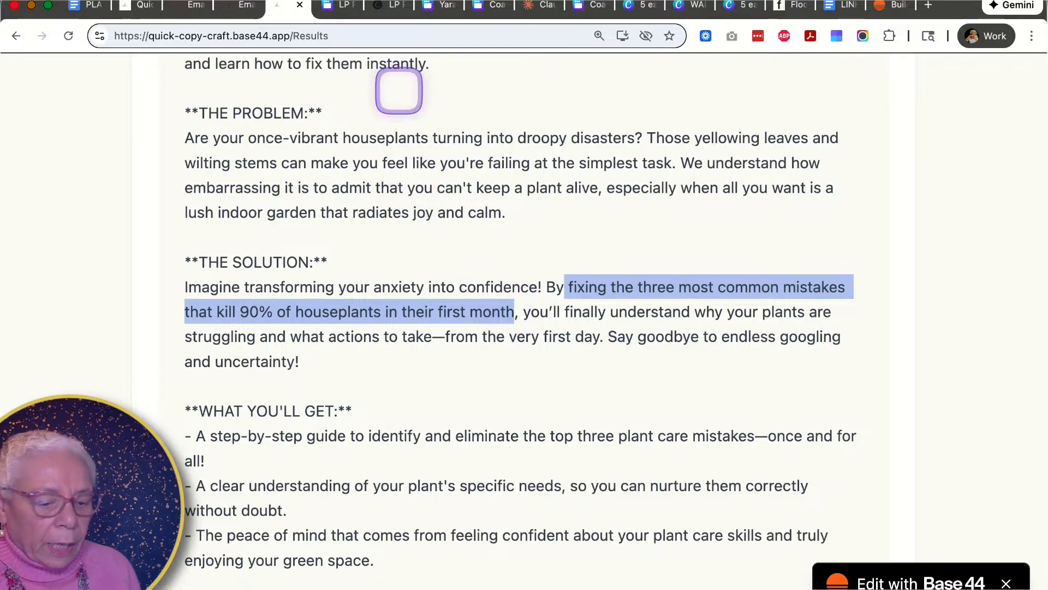
pyautogui.hotkey('ctrl', 'Tab')
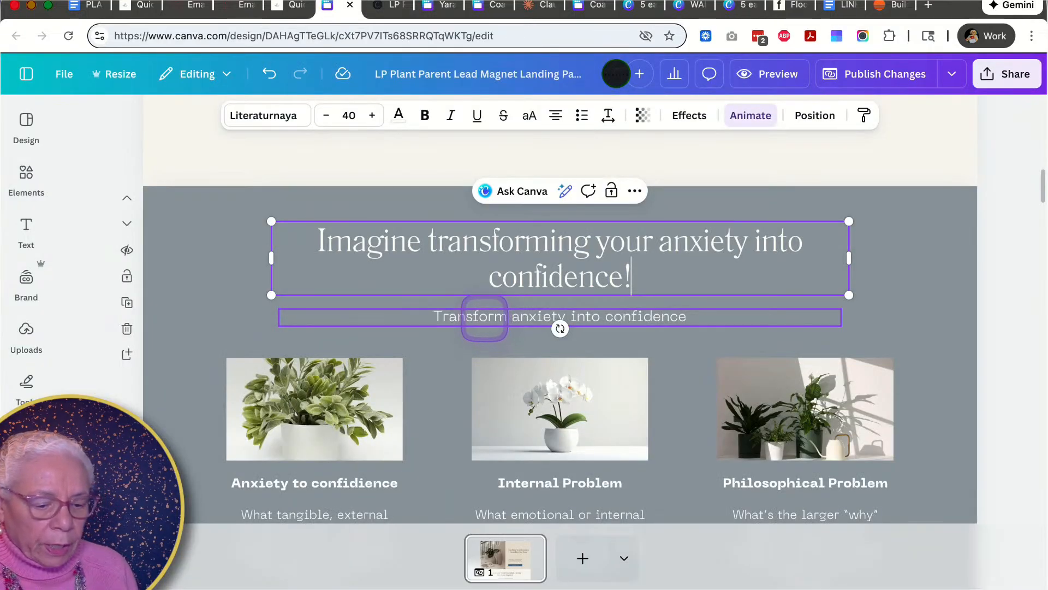
pyautogui.doubleClick(485, 317)
pyautogui.press('super+v')
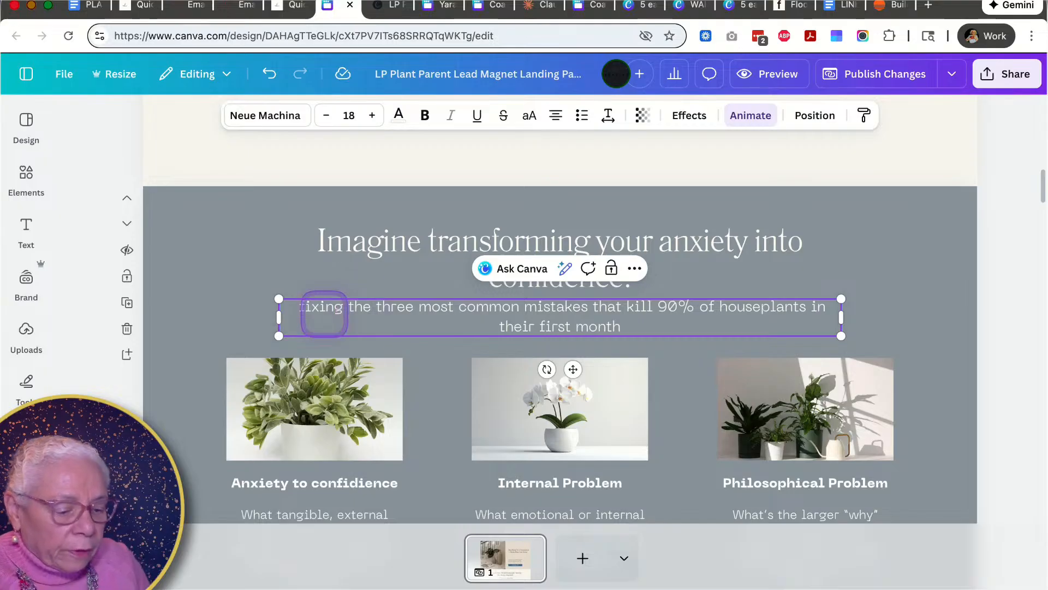
# - Change the subheading's opening word from lowercase fixing to Fix
pyautogui.doubleClick(325, 309)
pyautogui.tripleClick(324, 314)
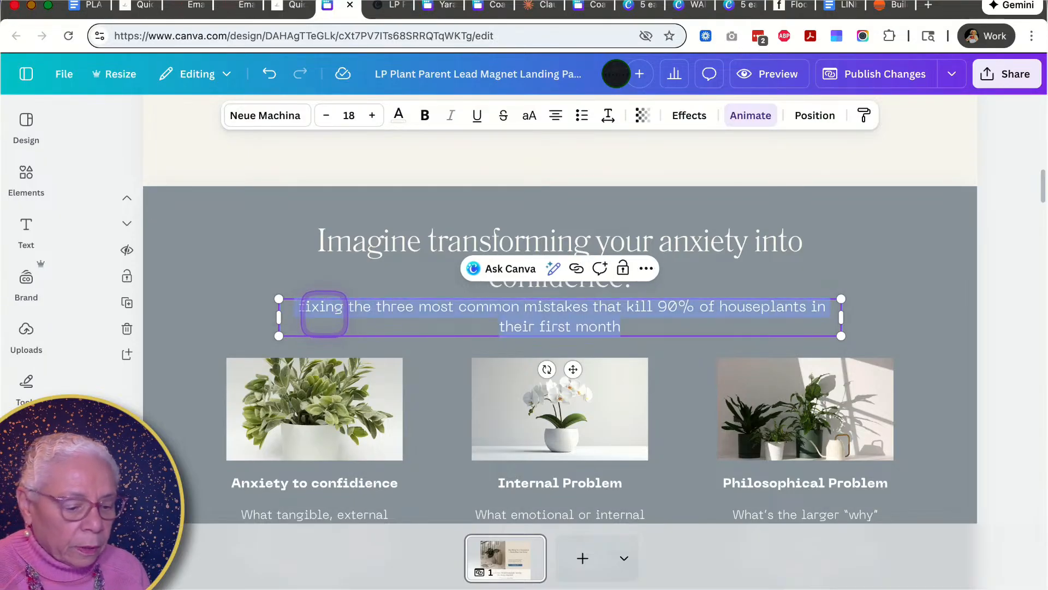
pyautogui.click(341, 308)
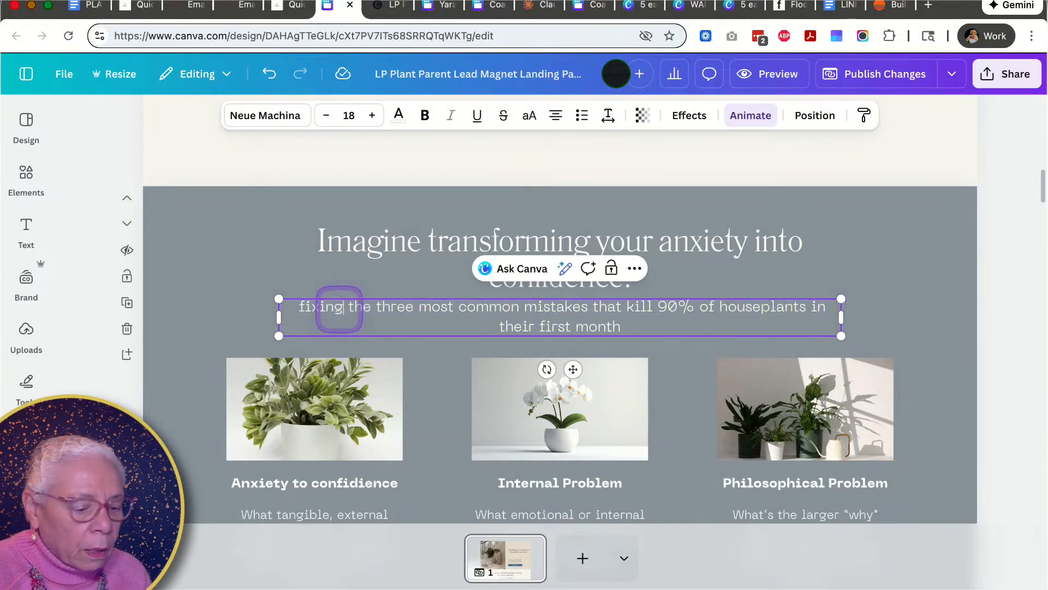
pyautogui.tripleClick(343, 307)
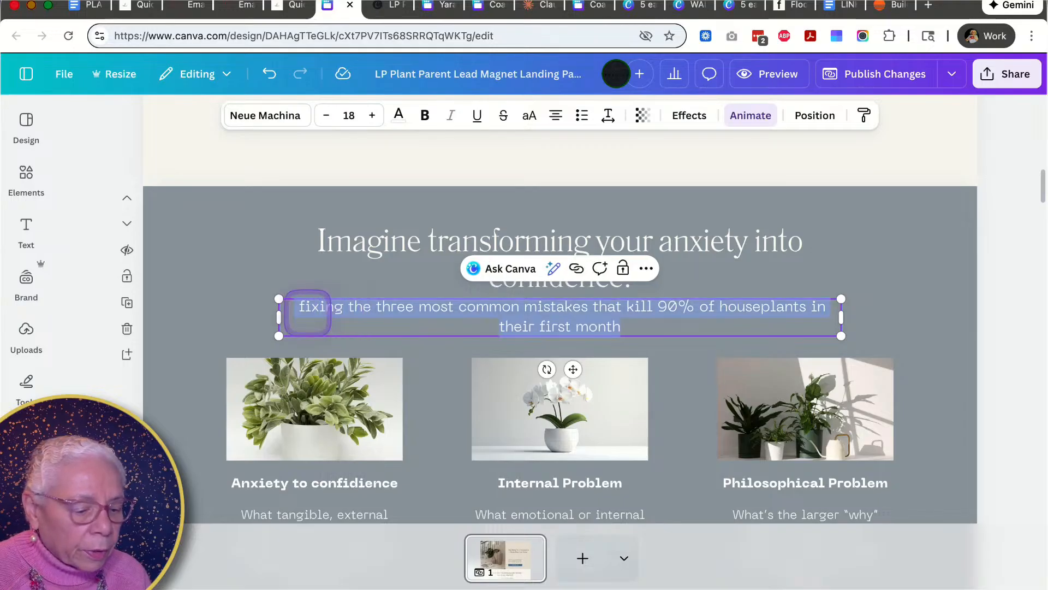
pyautogui.click(306, 308)
pyautogui.click(342, 308)
pyautogui.press('BackSpace')
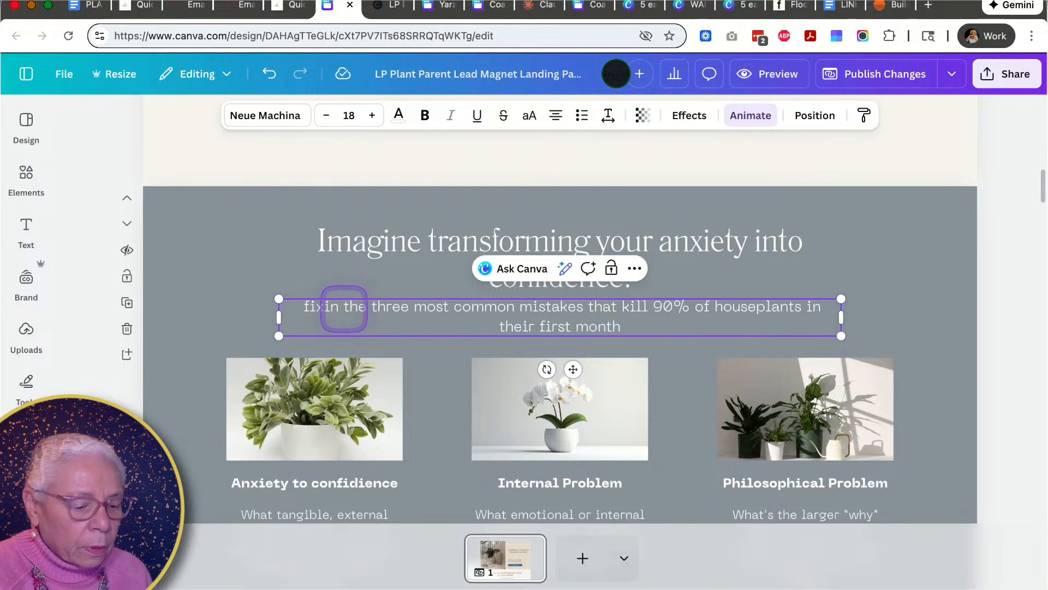
pyautogui.press('BackSpace')
pyautogui.press('BackSpace')
pyautogui.press('BackSpace')
pyautogui.press('BackSpace')
pyautogui.press('BackSpace')
pyautogui.write('F')
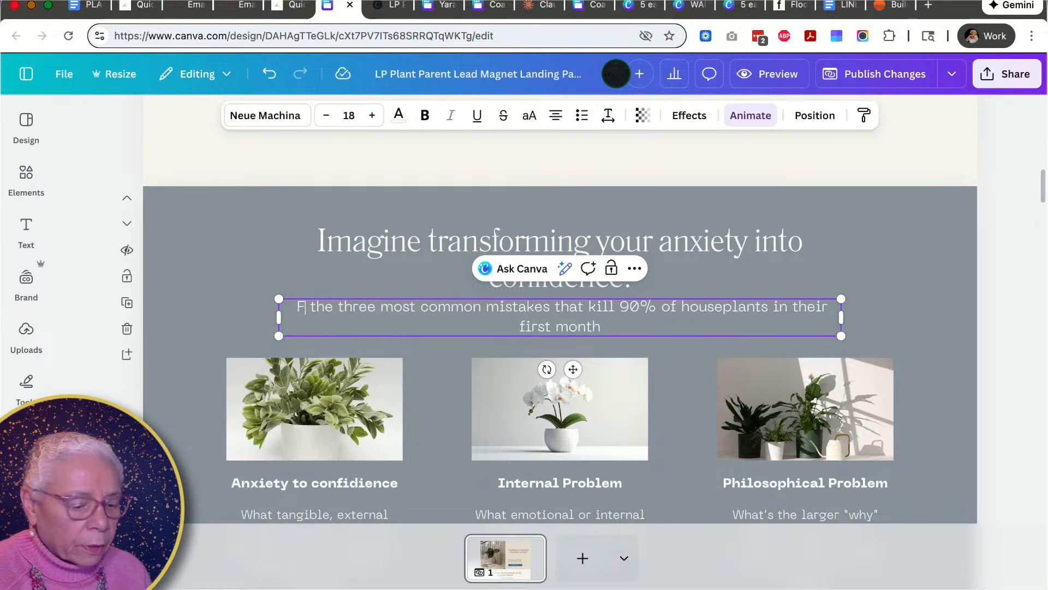
pyautogui.write('ix')
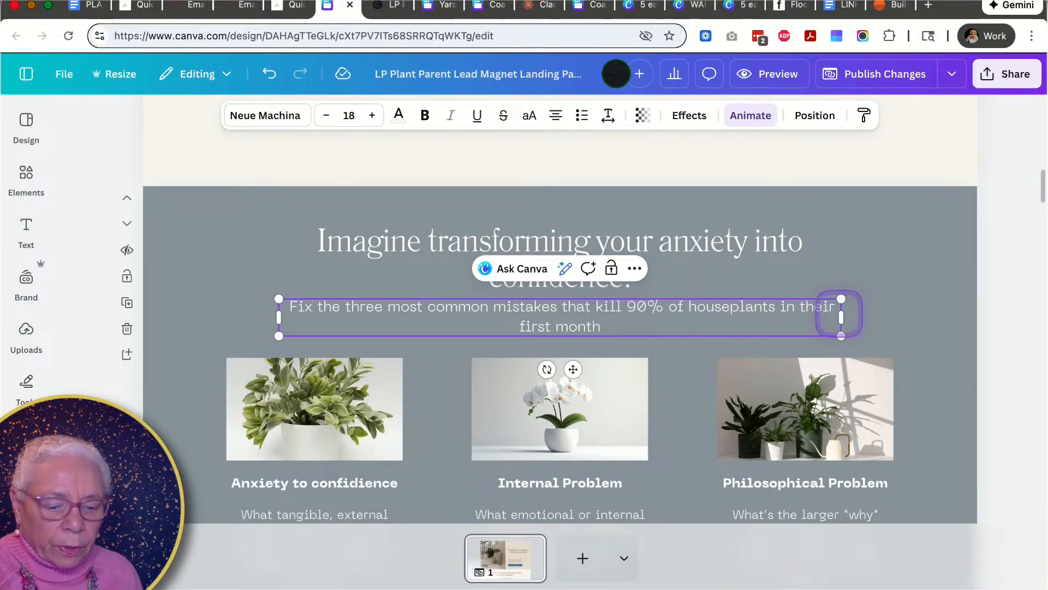
# - Narrow the subheading text box and shift it to sit centered under the heading
pyautogui.moveTo(841, 316); pyautogui.dragTo(737, 317)
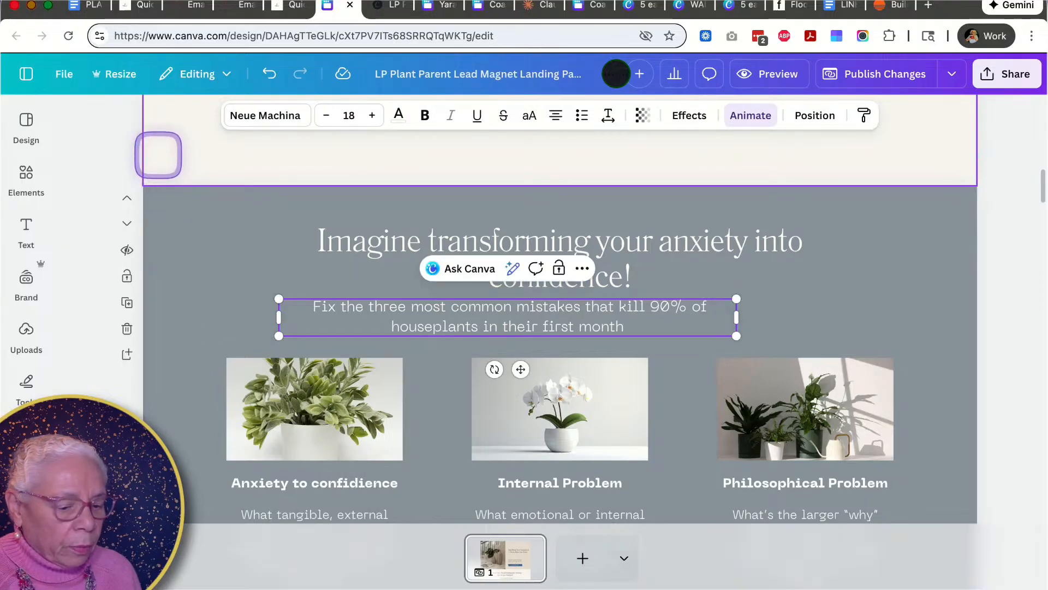
pyautogui.click(164, 159)
pyautogui.moveTo(445, 313); pyautogui.dragTo(497, 318)
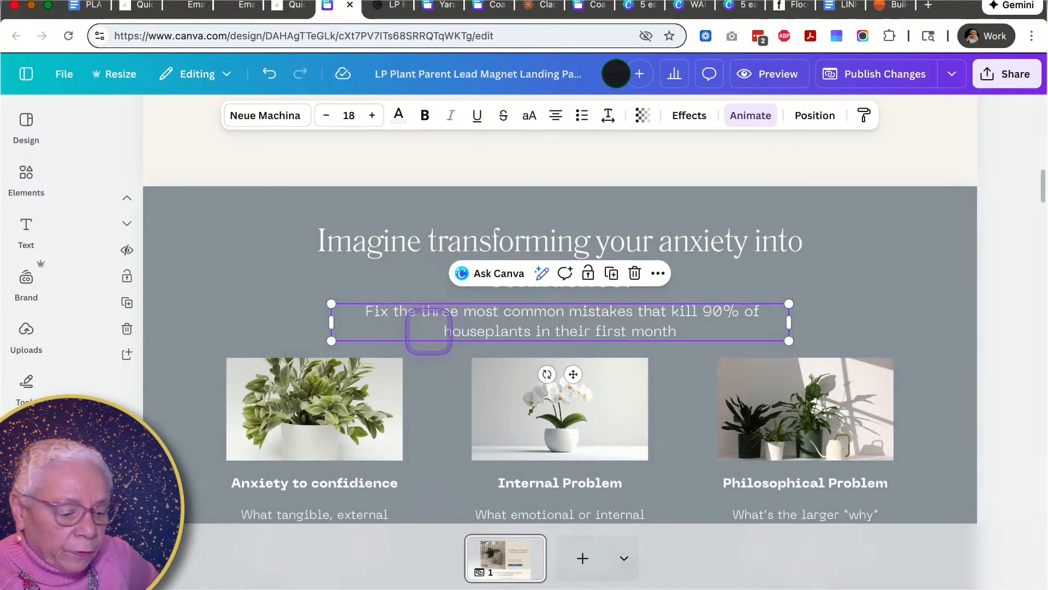
# - Compare the generated What You'll Get bullets against the three feature cards in the design
pyautogui.scroll(-3, 366, 348)
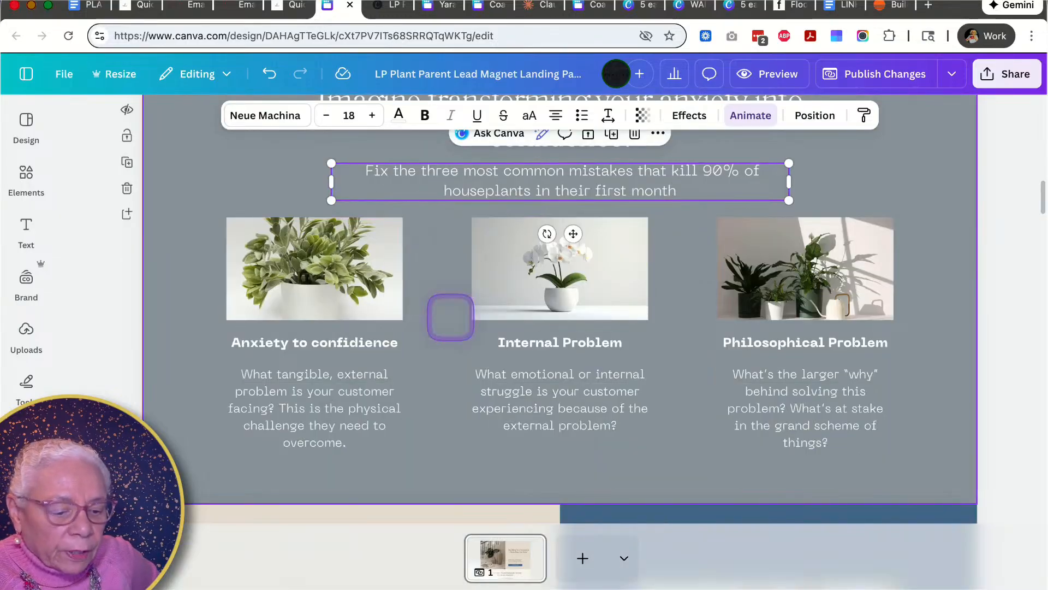
pyautogui.scroll(2, 450, 317)
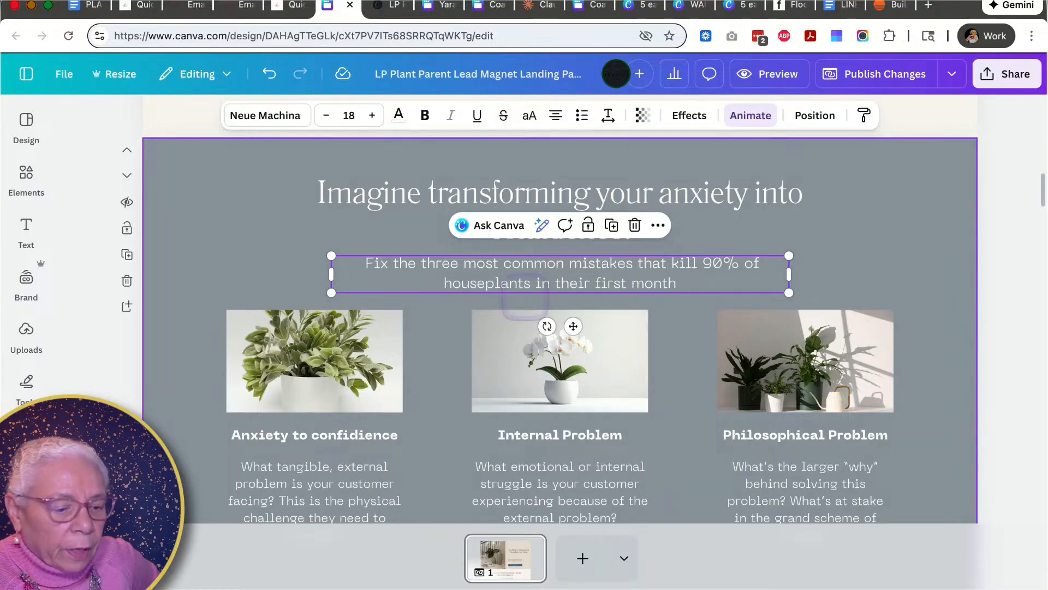
pyautogui.click(290, 8)
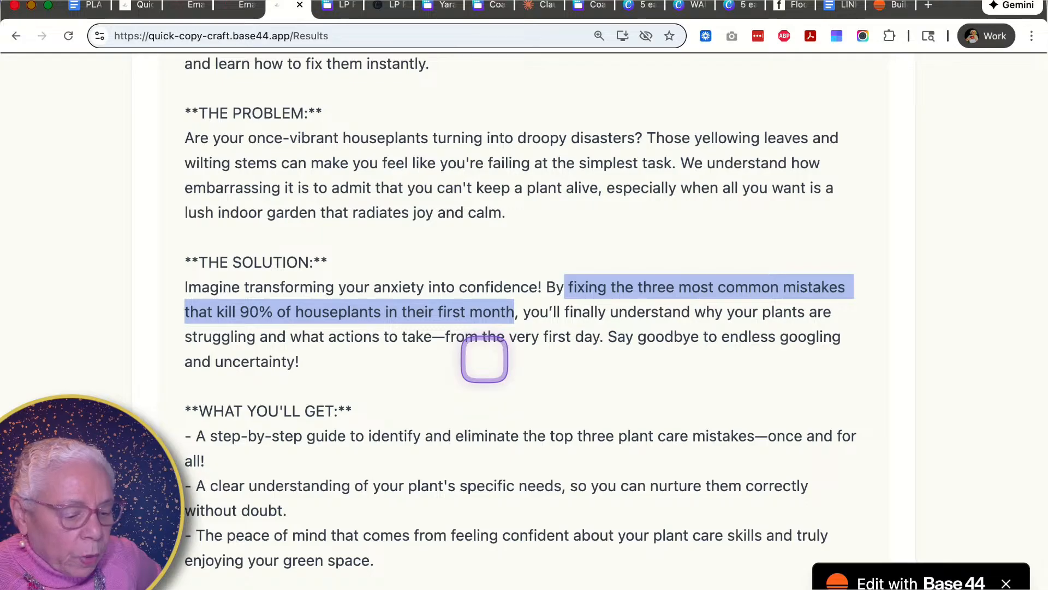
pyautogui.scroll(-1, 386, 418)
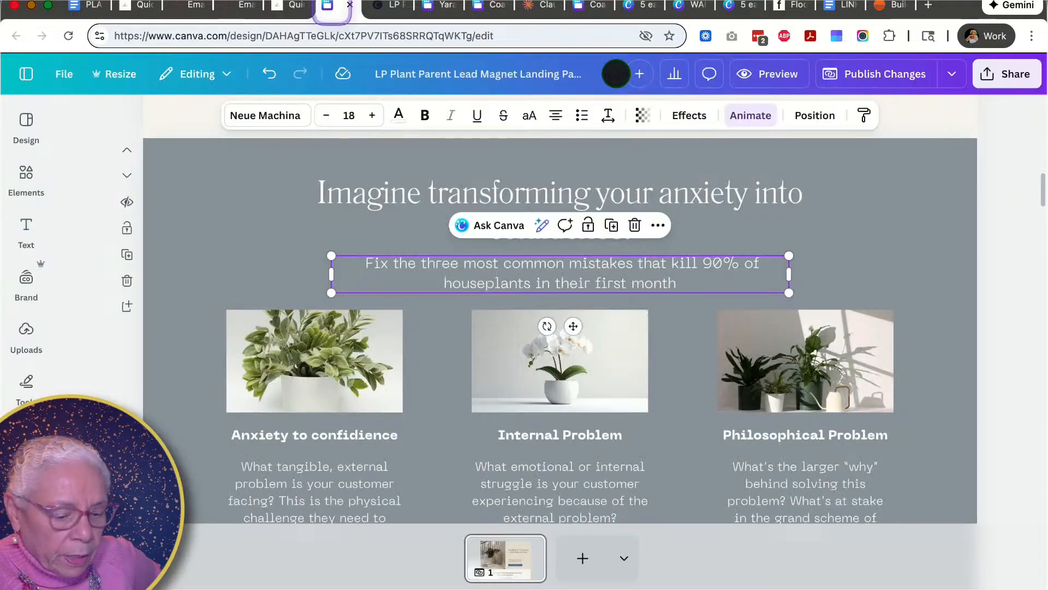
pyautogui.click(333, 7)
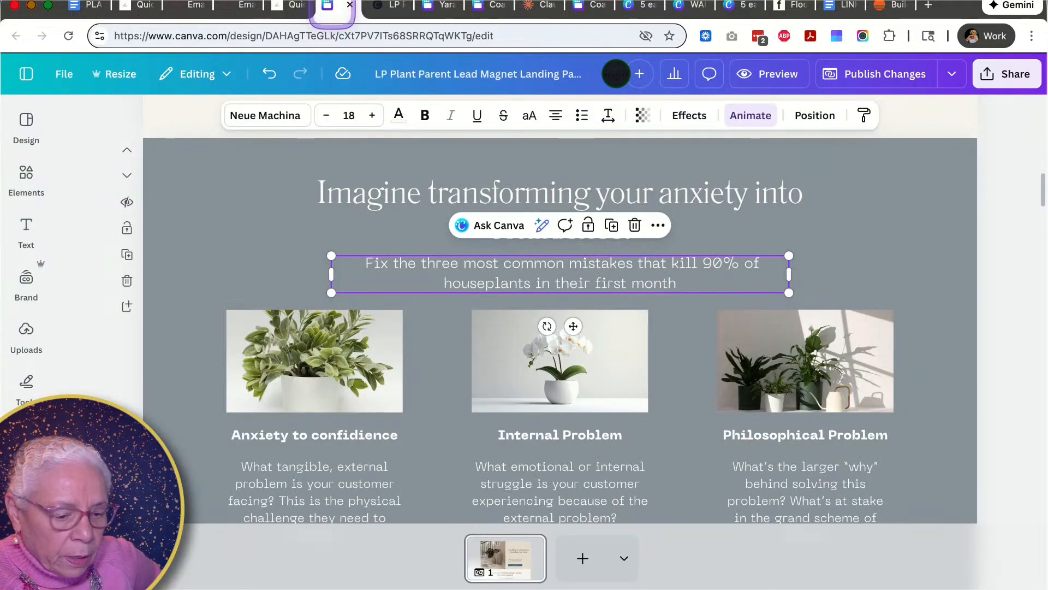
pyautogui.scroll(1, 389, 239)
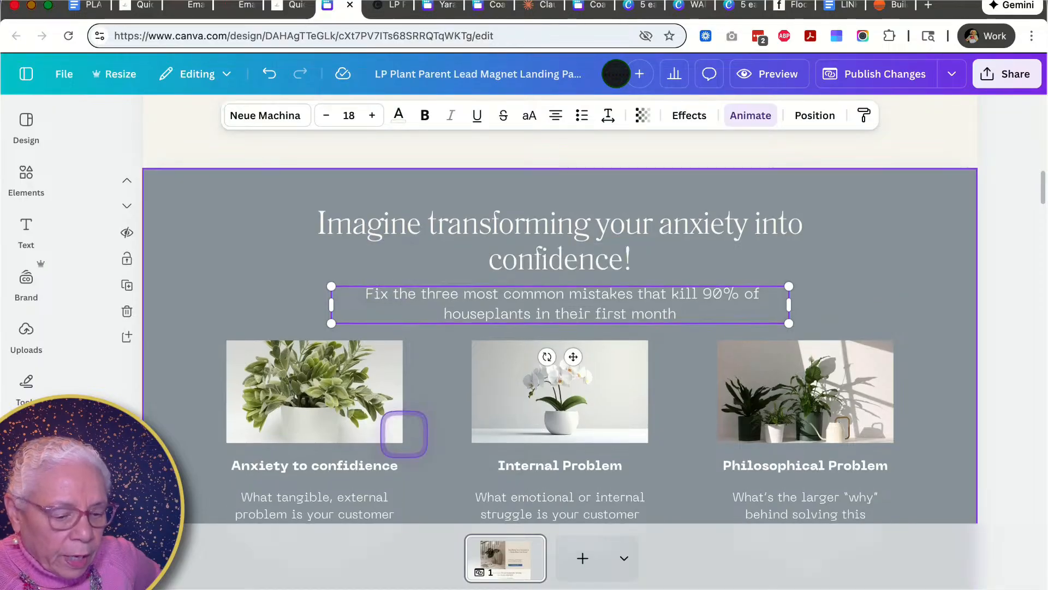
pyautogui.scroll(-3, 404, 434)
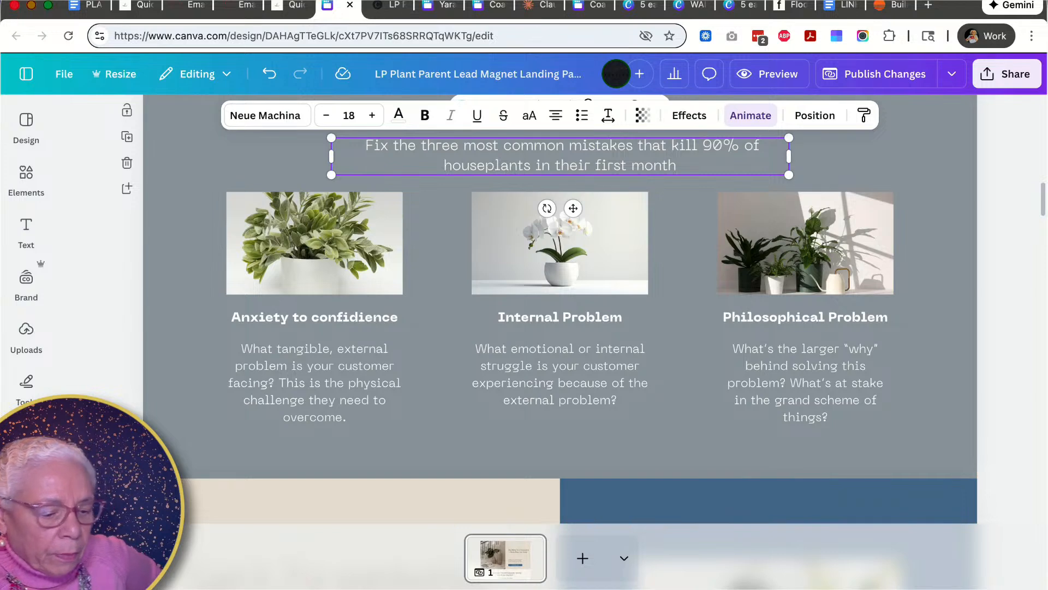
pyautogui.click(288, 6)
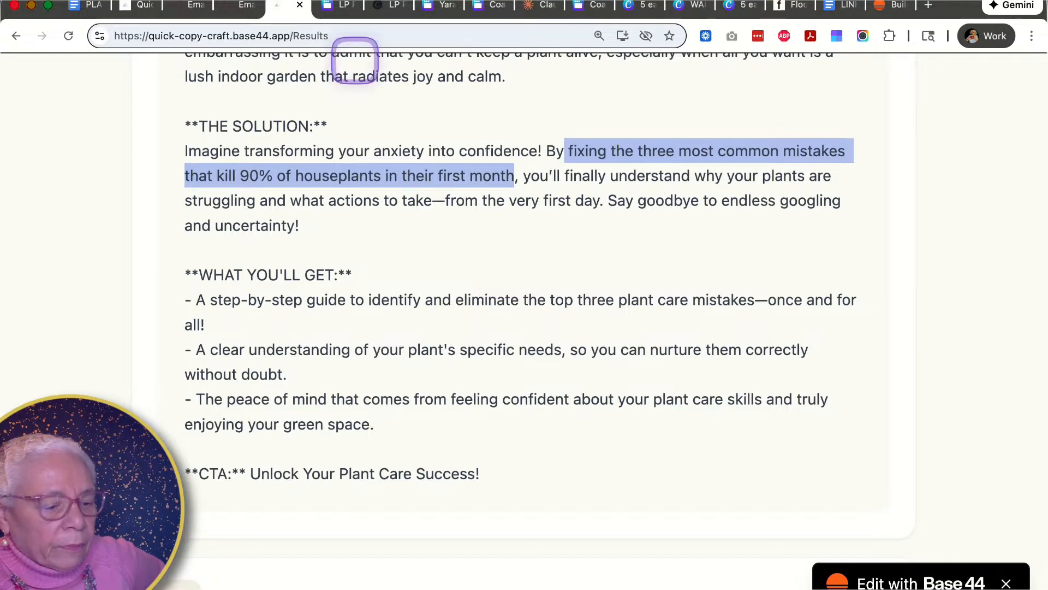
pyautogui.click(344, 5)
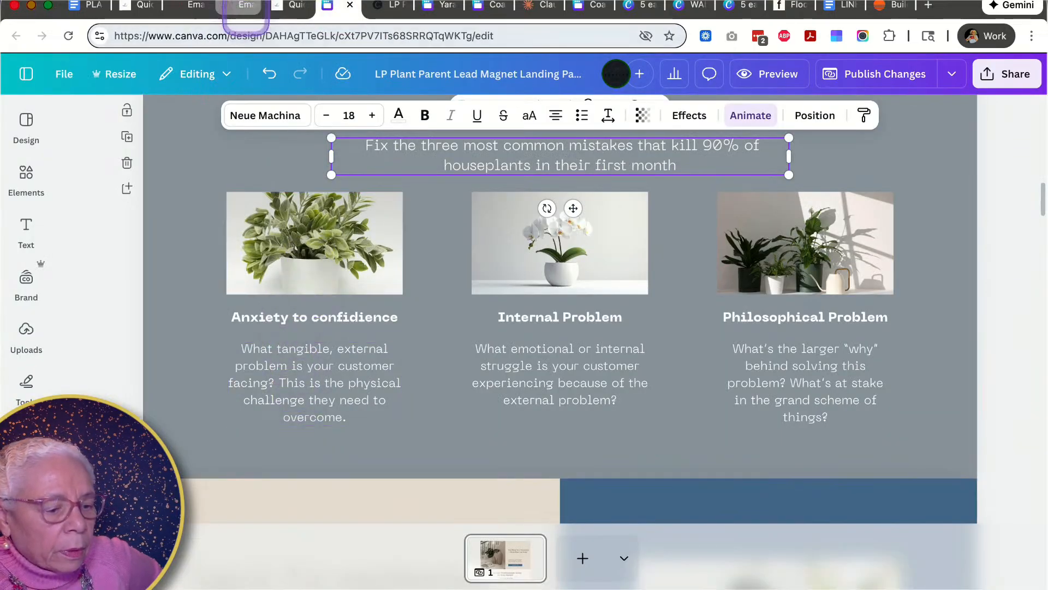
pyautogui.click(290, 7)
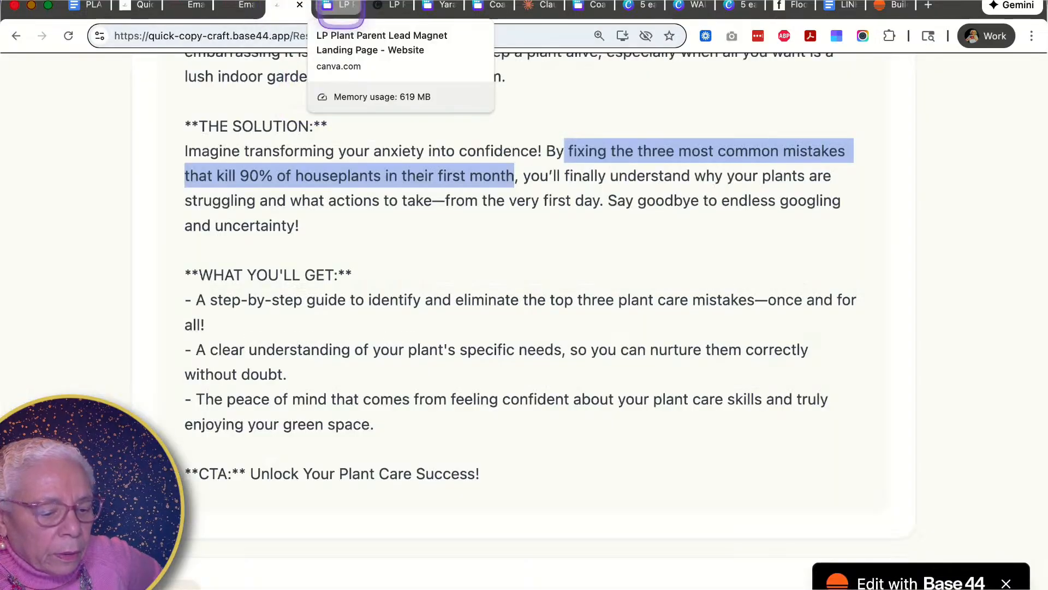
pyautogui.click(341, 8)
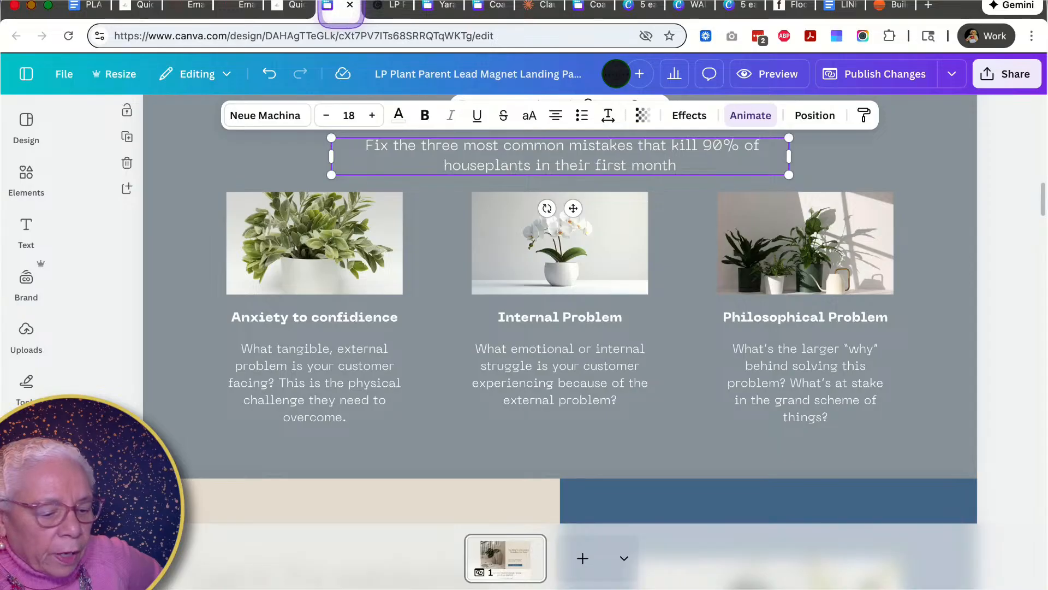
# - Retitle the first feature card as Identify mistakes
pyautogui.doubleClick(358, 316)
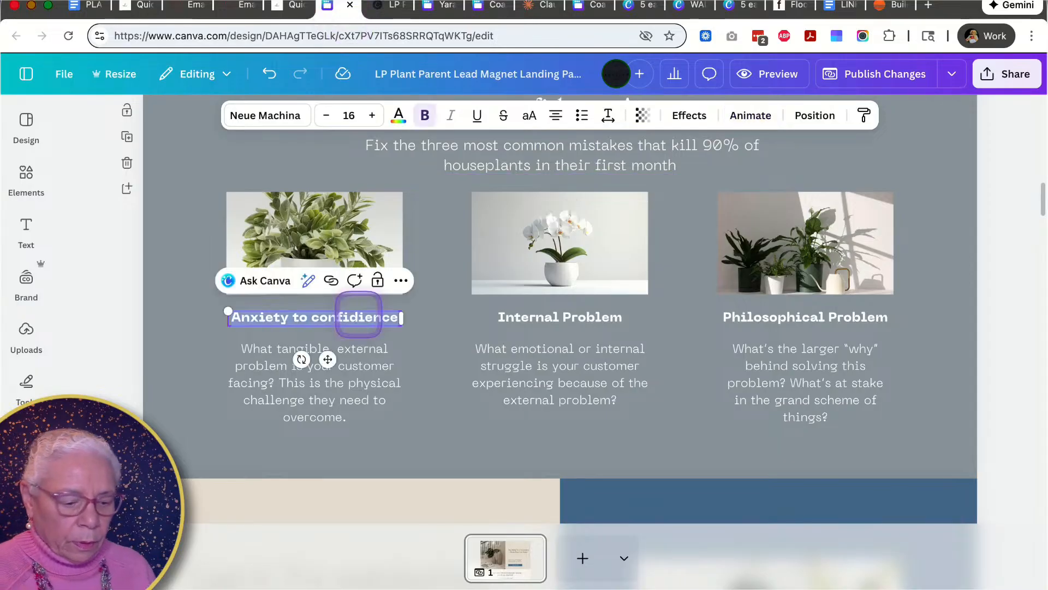
pyautogui.press('BackSpace')
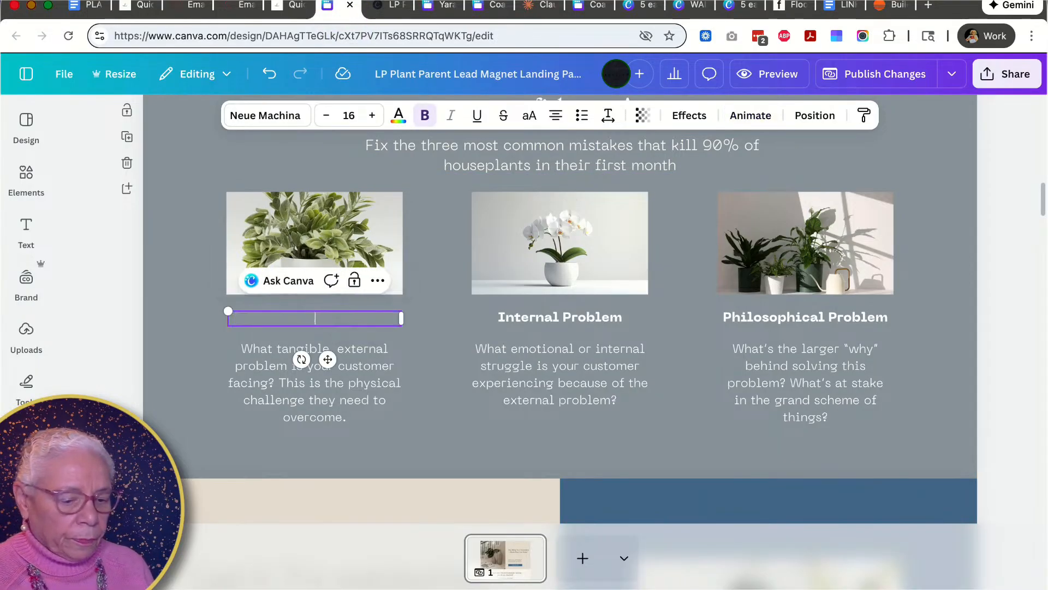
pyautogui.write('In')
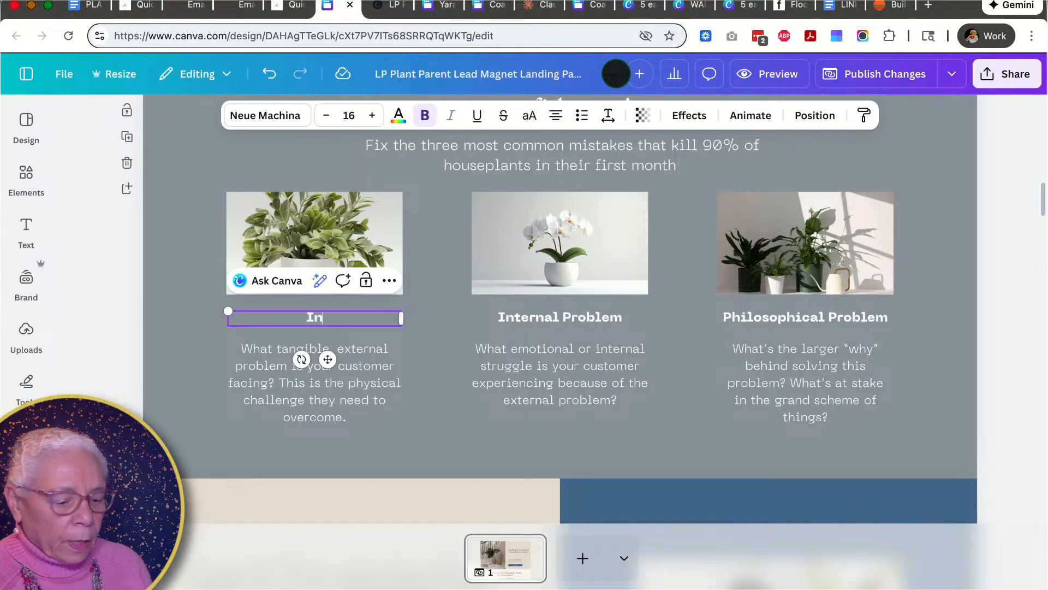
pyautogui.write('ntify')
pyautogui.press('BackSpace')
pyautogui.press('BackSpace')
pyautogui.press('BackSpace')
pyautogui.press('BackSpace')
pyautogui.write('ent')
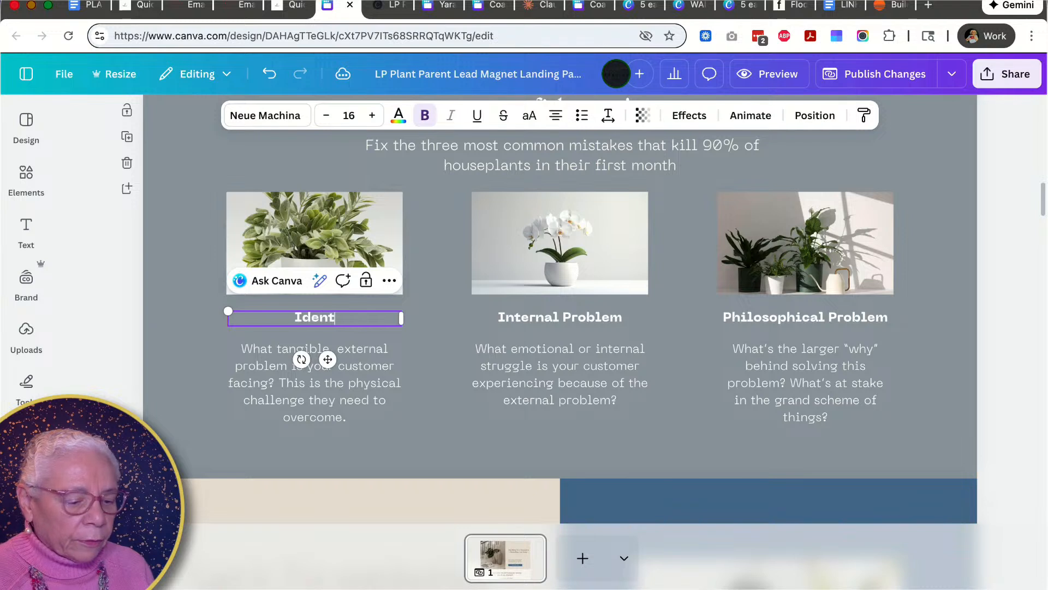
pyautogui.write('if')
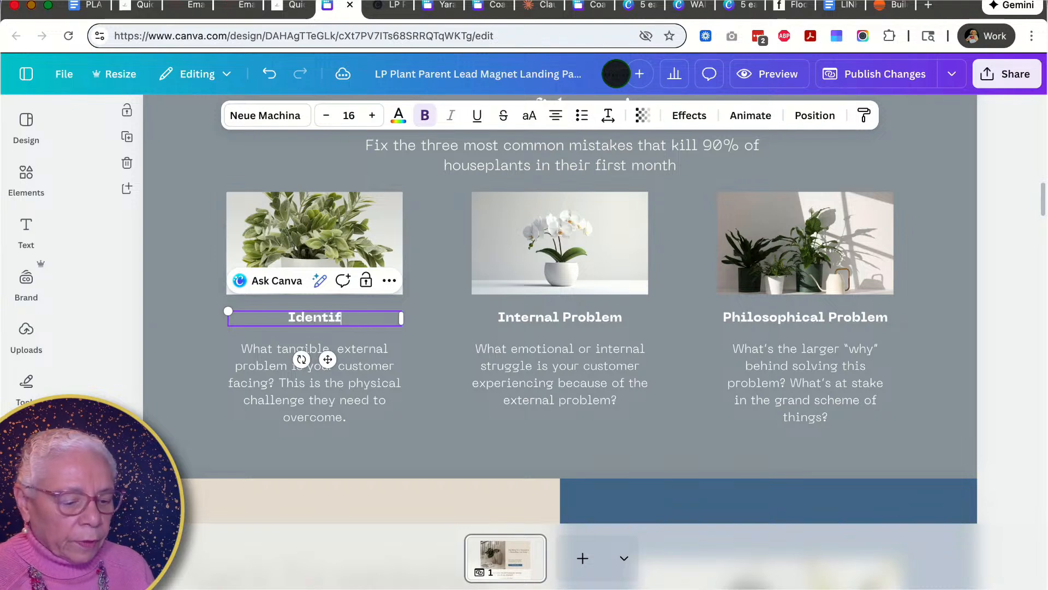
pyautogui.write('y mistakes')
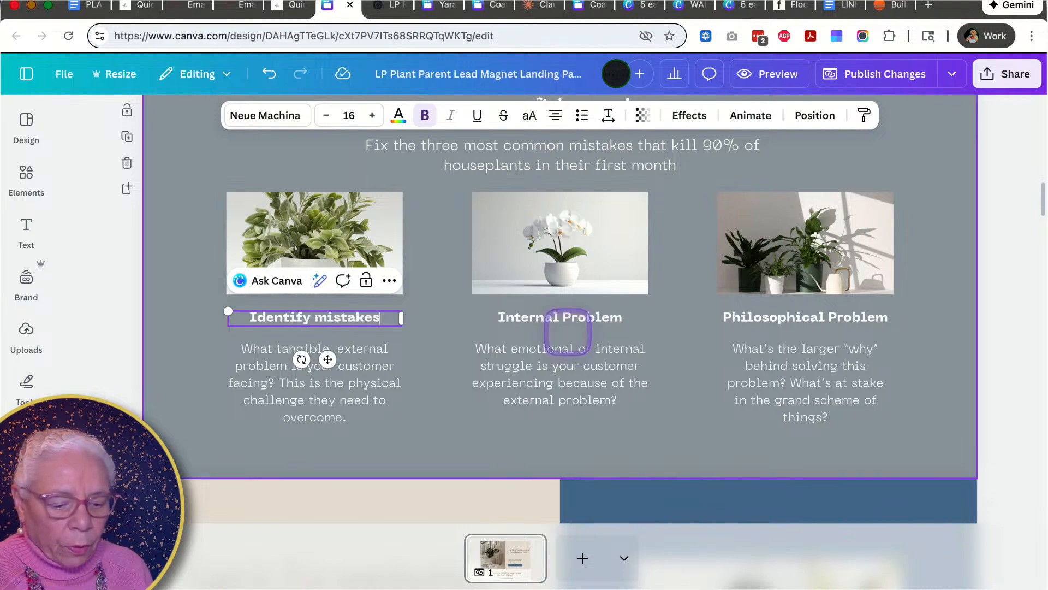
# - Switch between the generated copy and the design to compare the second feature card with the copy
pyautogui.click(568, 321)
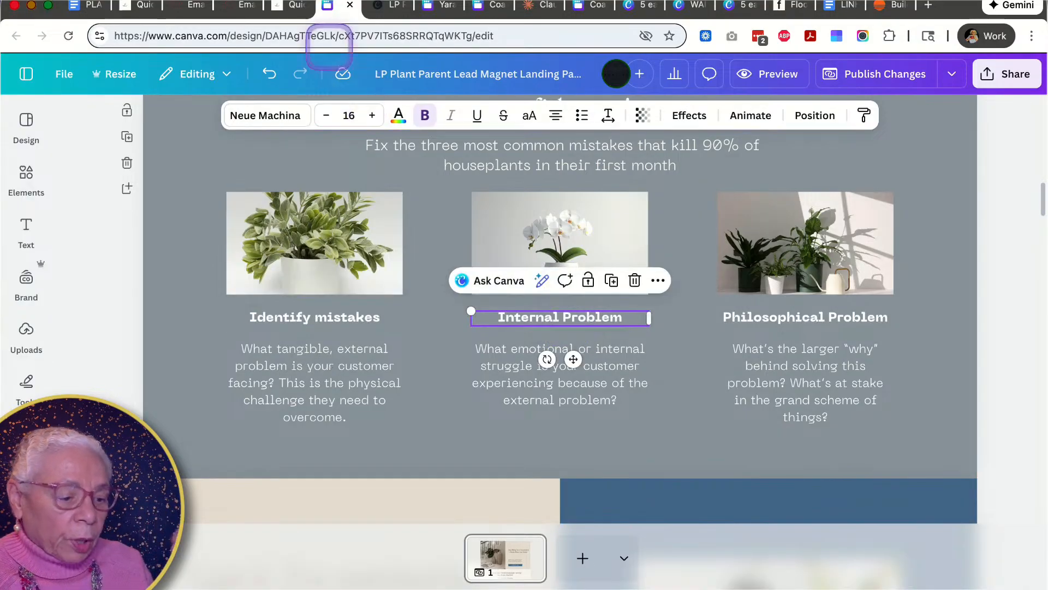
pyautogui.click(289, 6)
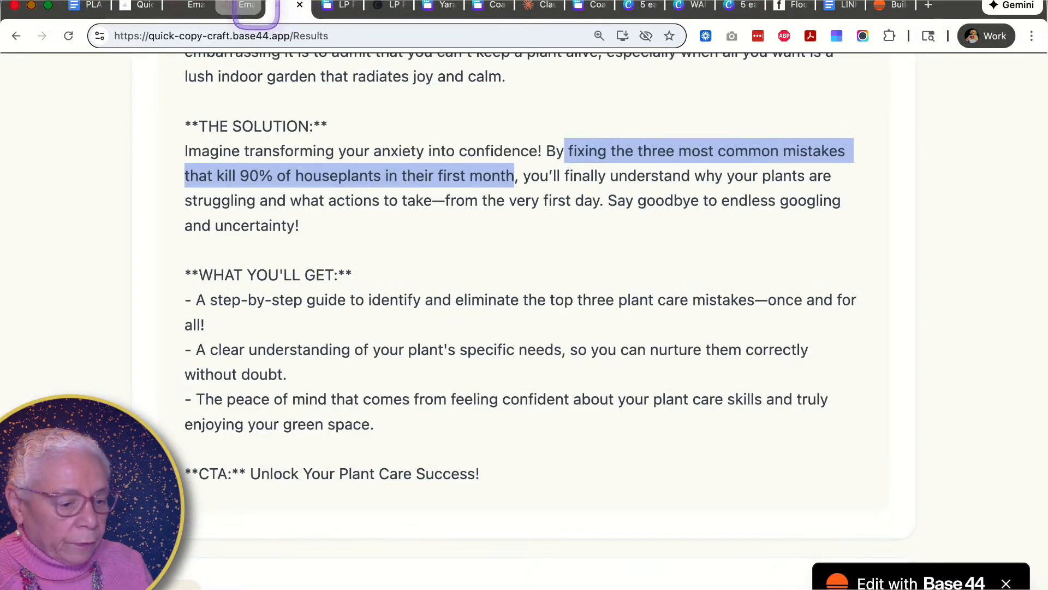
pyautogui.click(247, 6)
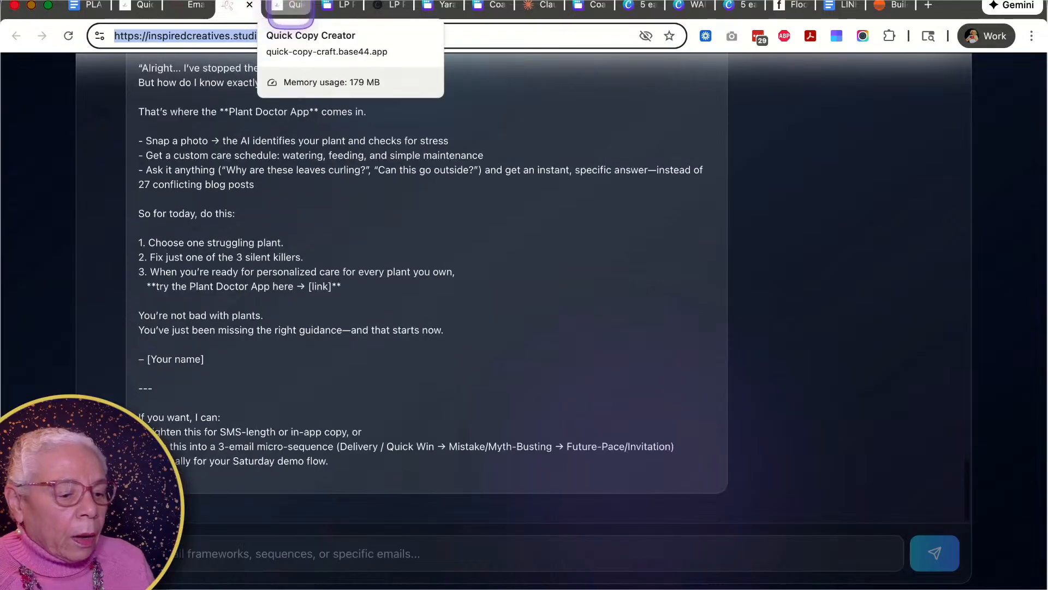
pyautogui.click(289, 7)
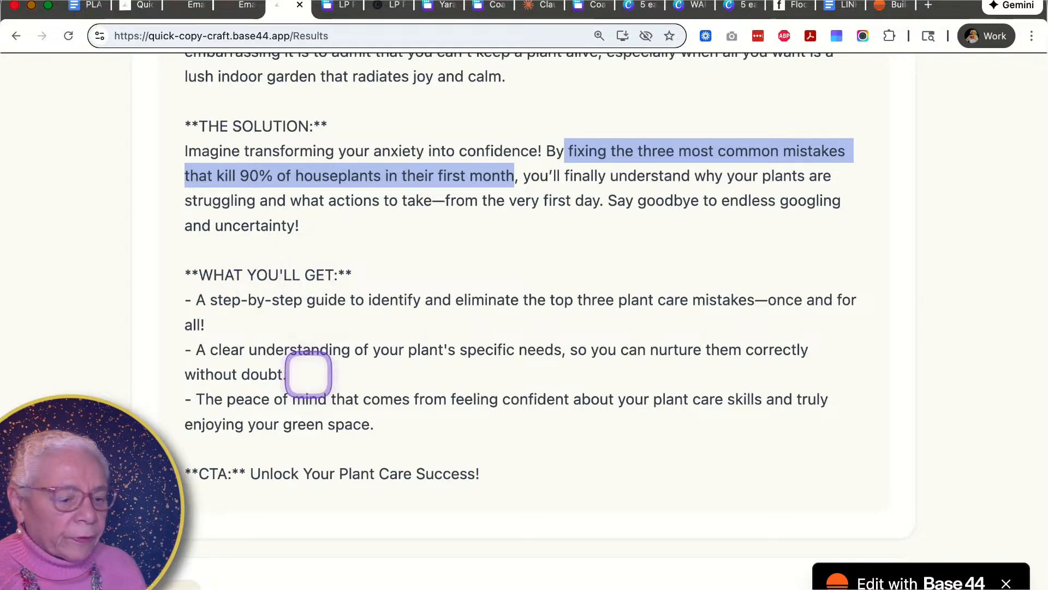
pyautogui.click(337, 6)
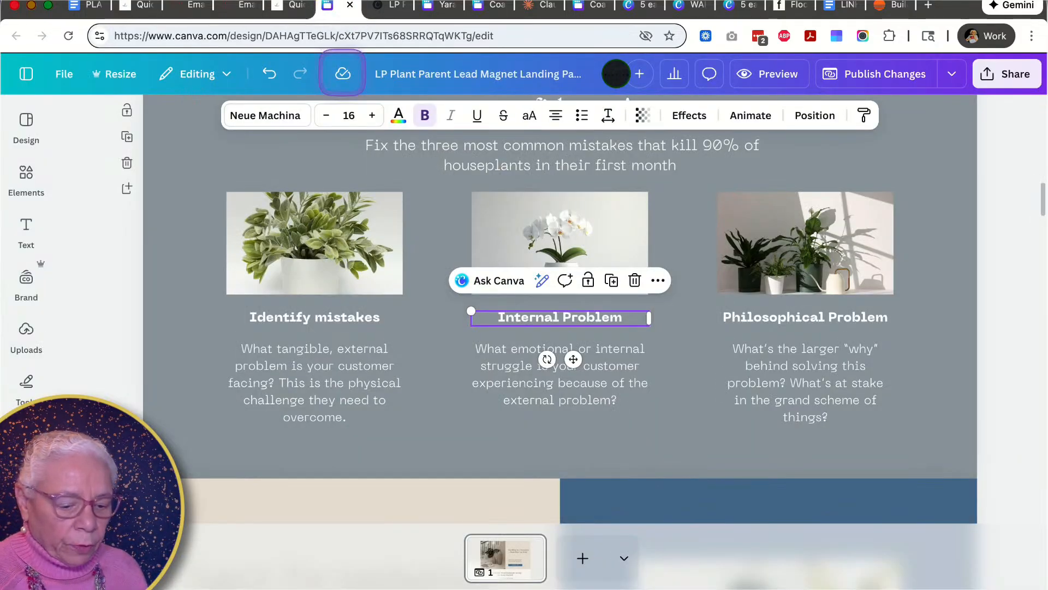
# - Scroll through the rest of the landing page design to review its remaining placeholder sections
pyautogui.scroll(-2, 576, 410)
pyautogui.scroll(-5, 579, 411)
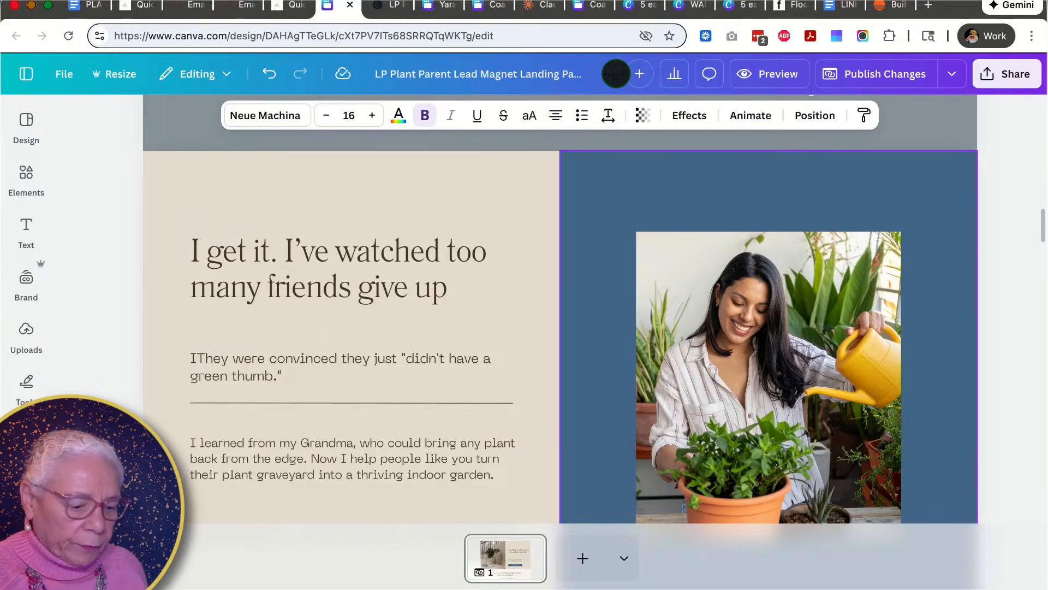
pyautogui.click(351, 297)
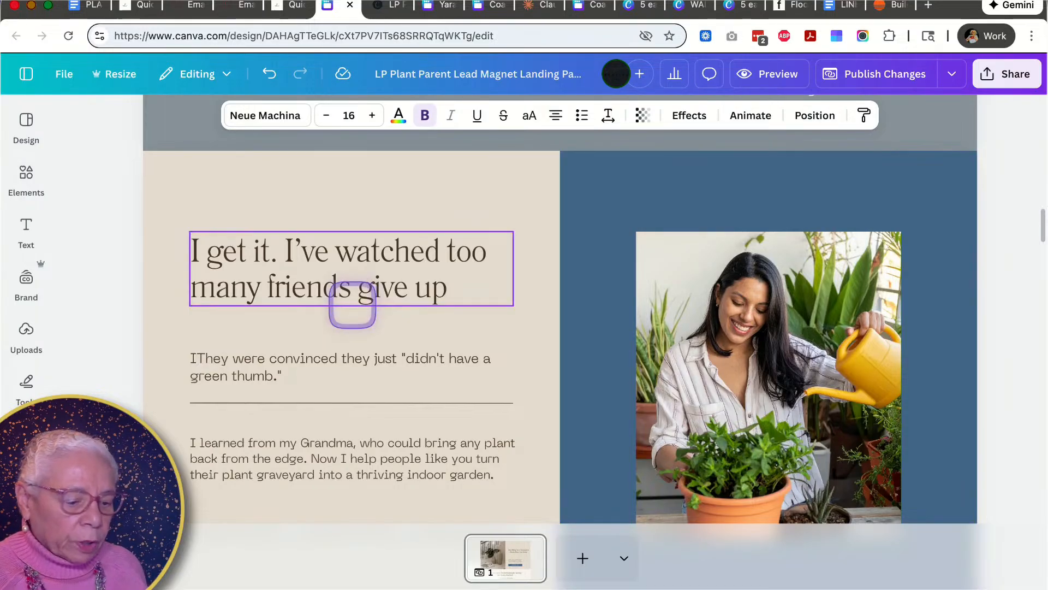
pyautogui.click(304, 322)
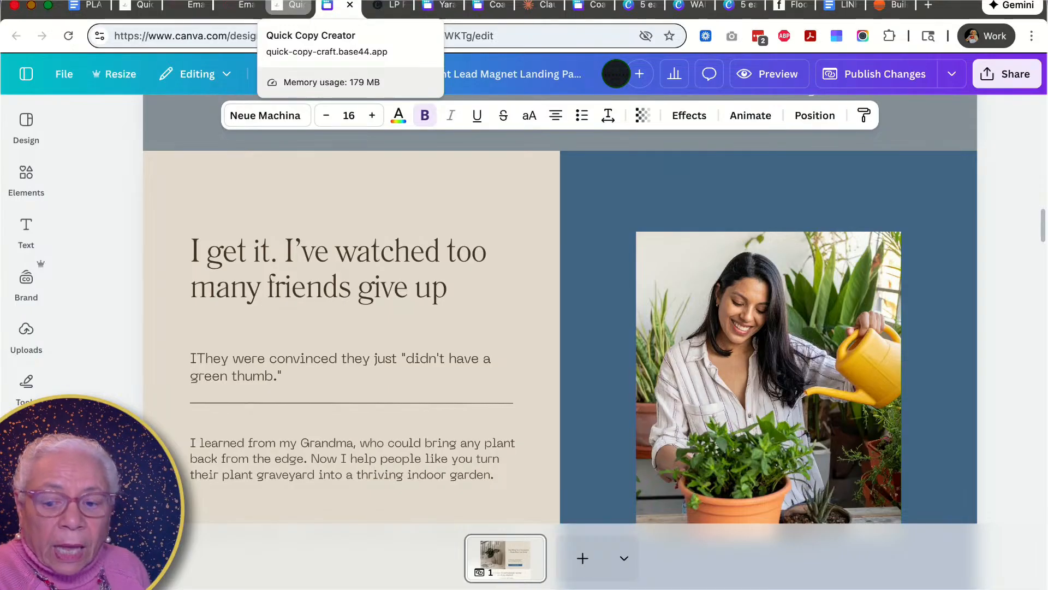
pyautogui.click(243, 254)
pyautogui.scroll(-10, 242, 253)
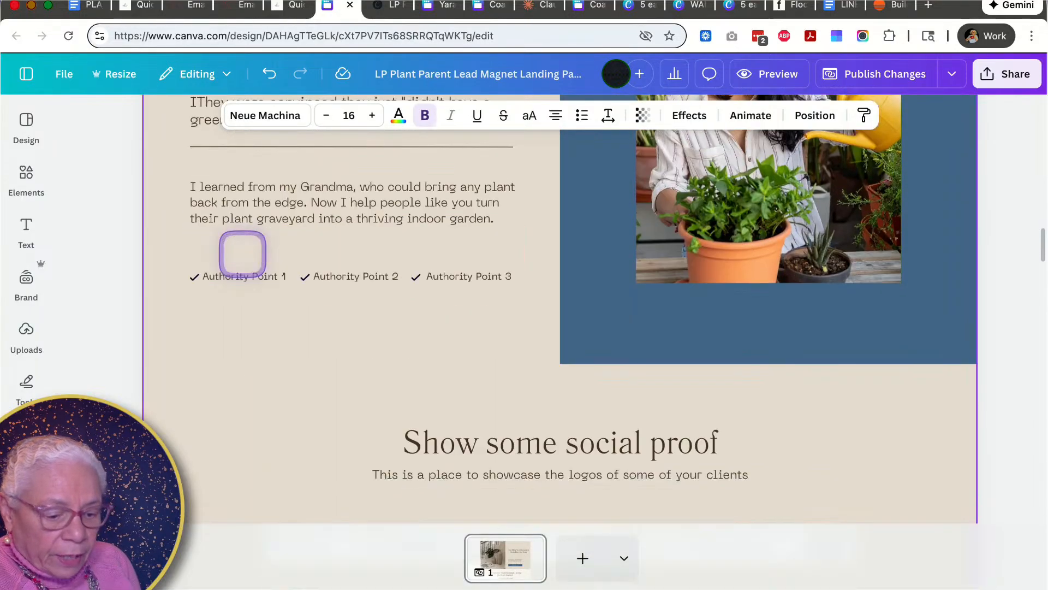
pyautogui.scroll(-2, 242, 254)
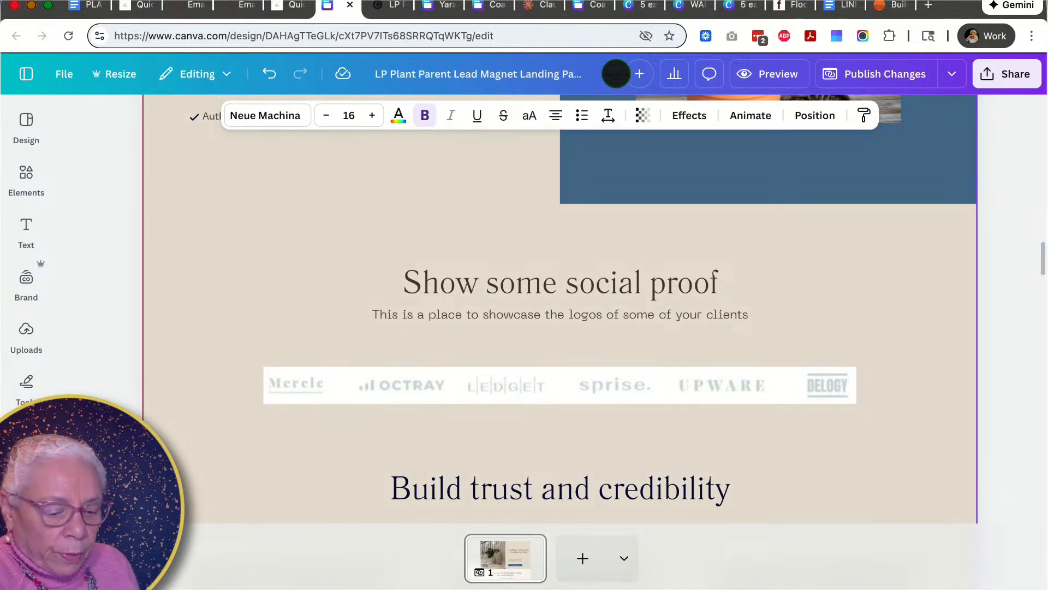
pyautogui.scroll(-2, 381, 367)
pyautogui.scroll(-3, 381, 367)
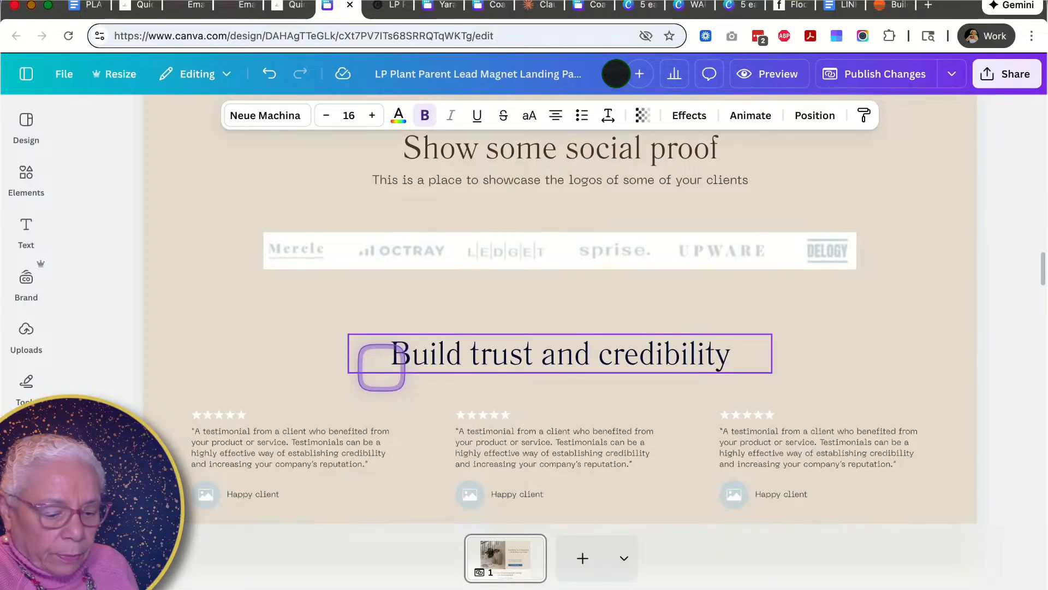
pyautogui.scroll(-5, 300, 386)
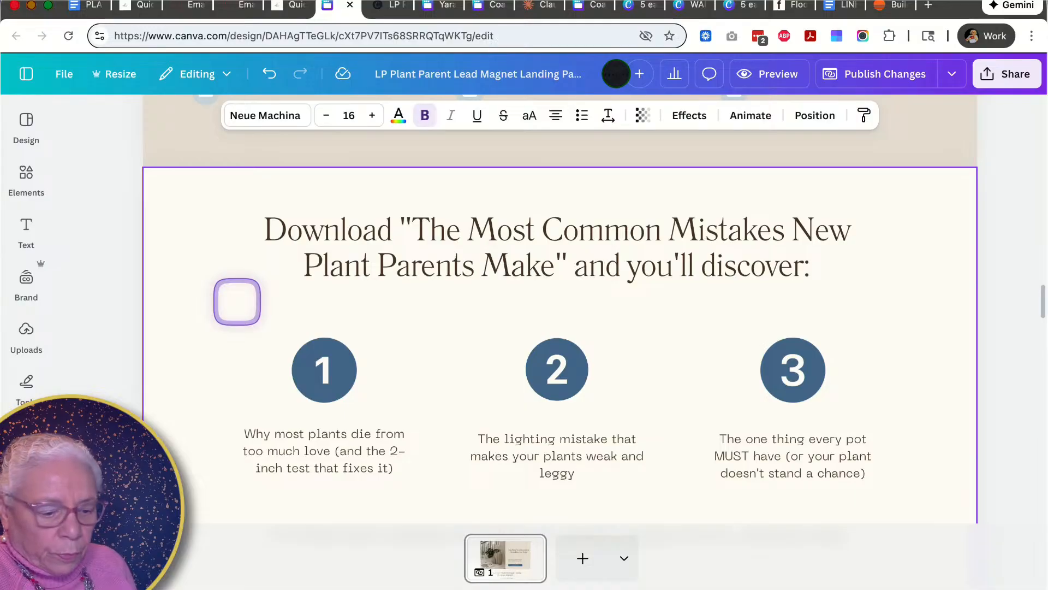
pyautogui.scroll(-3, 473, 344)
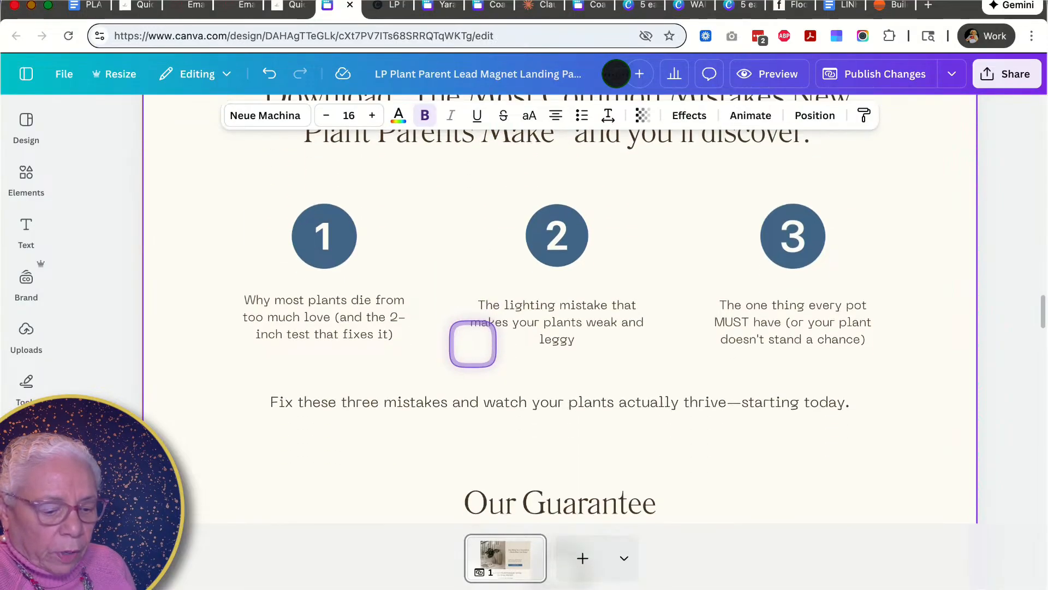
pyautogui.scroll(-2, 473, 344)
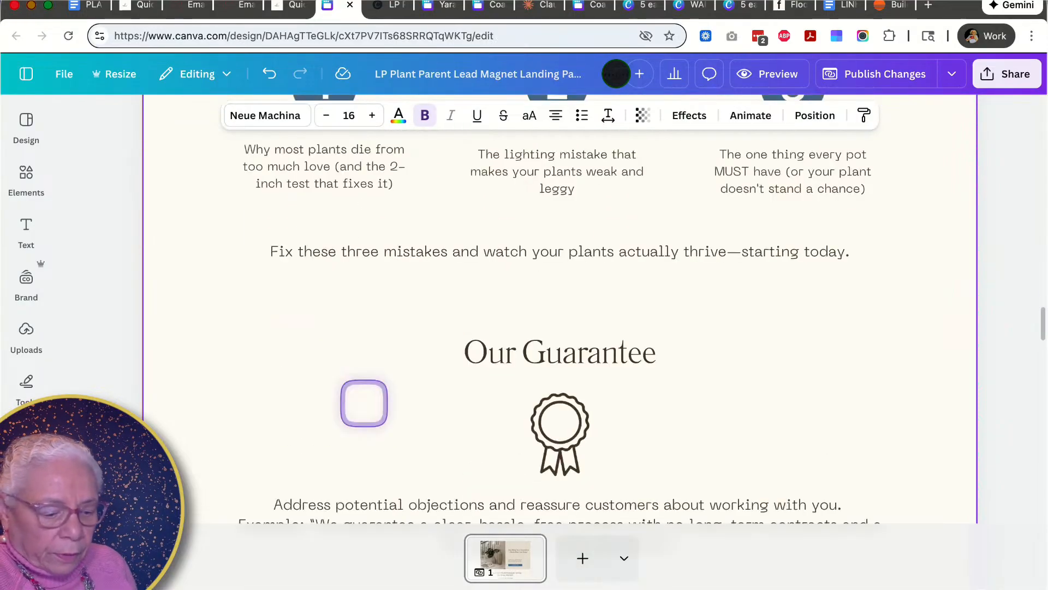
pyautogui.scroll(-1, 364, 403)
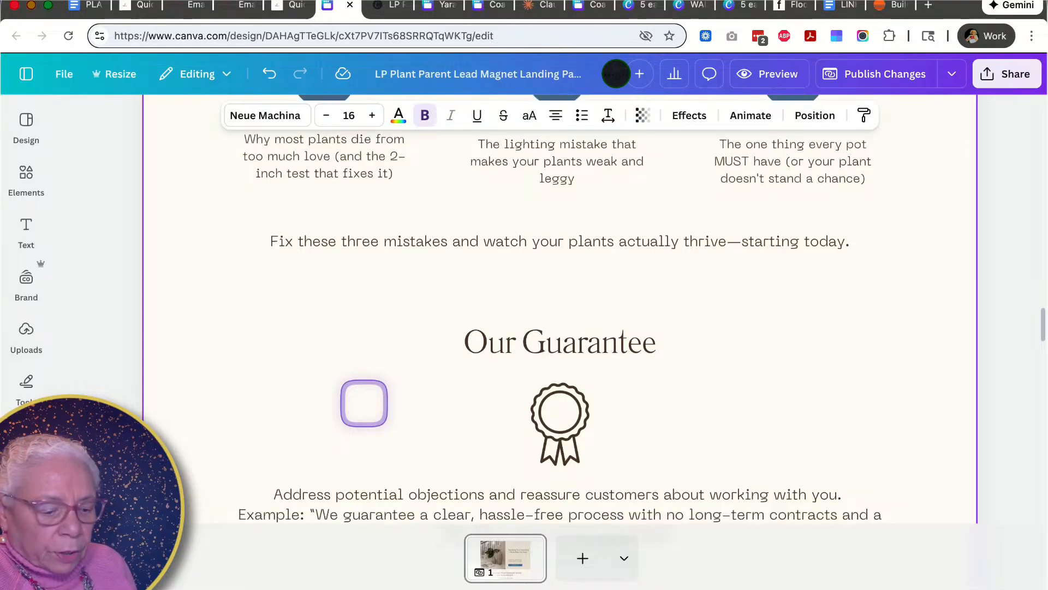
pyautogui.scroll(-12, 364, 403)
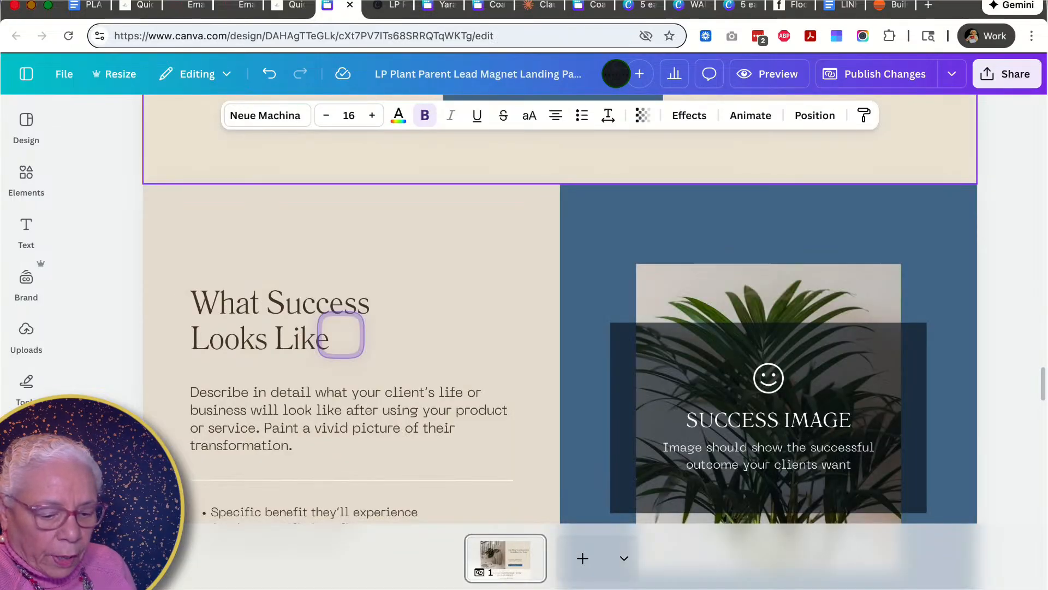
pyautogui.scroll(-7, 341, 338)
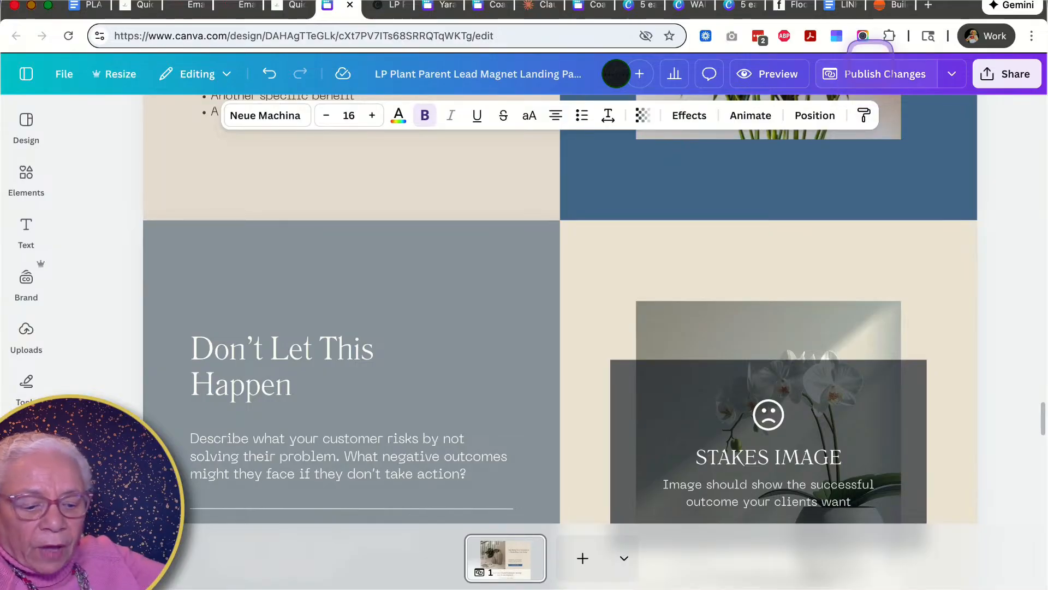
# - Publish the landing page changes and open the live website
pyautogui.click(870, 66)
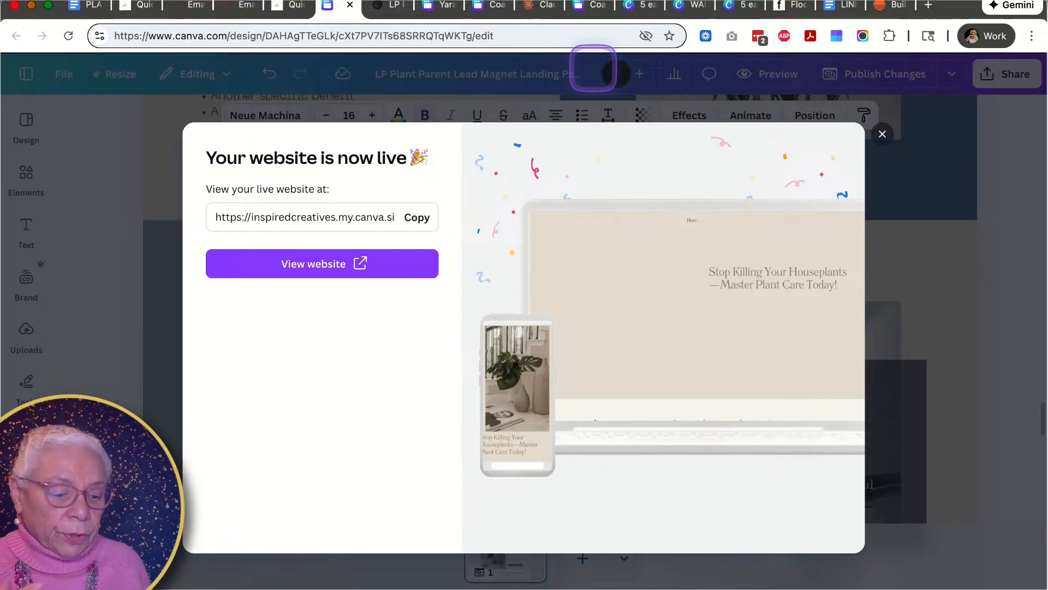
pyautogui.click(308, 264)
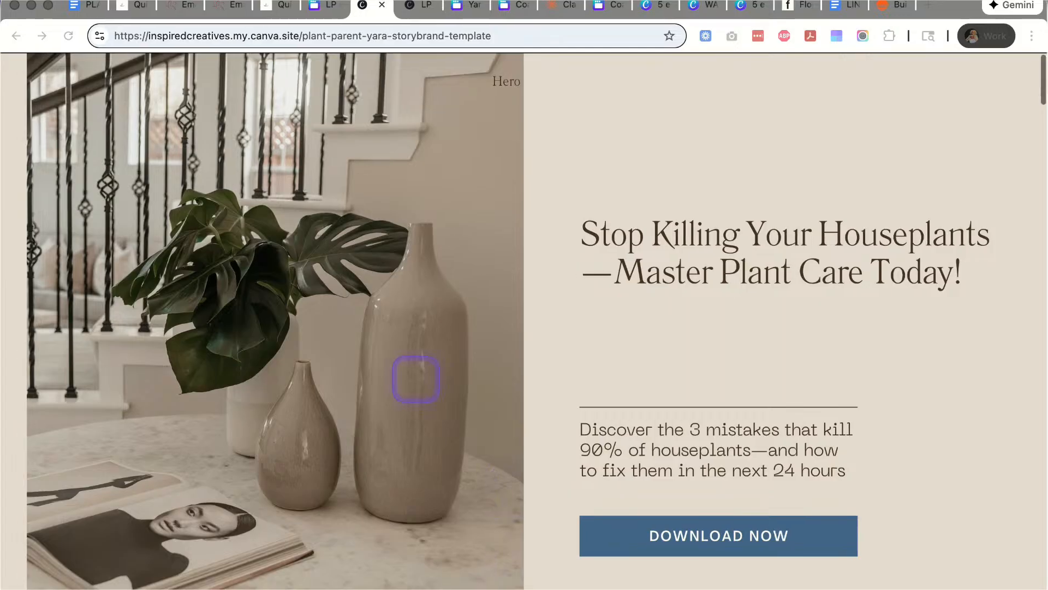
# - Scroll through the published landing page to review its updated sections
pyautogui.scroll(-2, 416, 379)
pyautogui.scroll(-1, 416, 380)
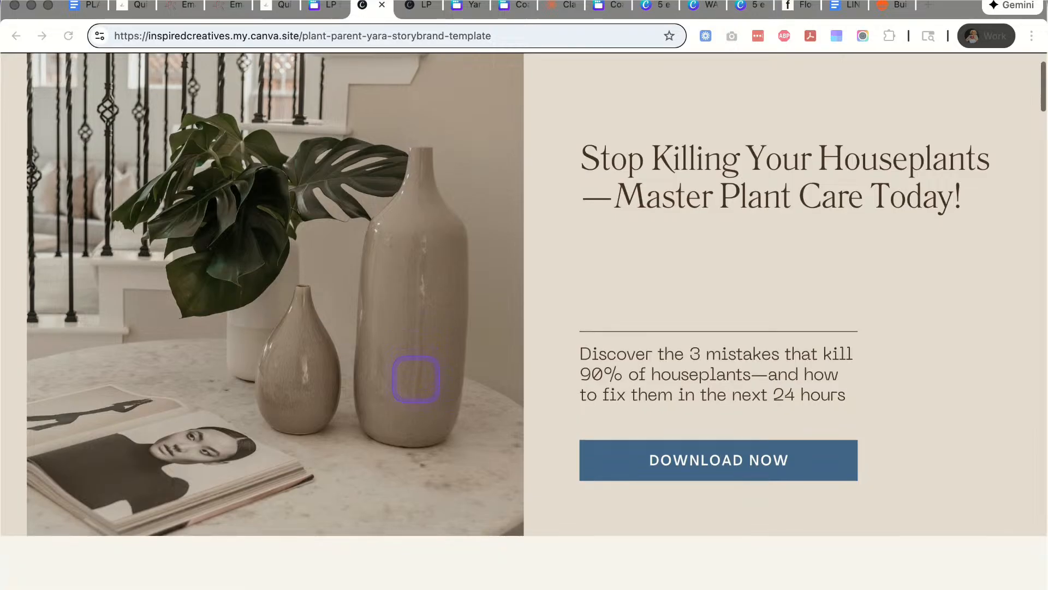
pyautogui.scroll(-10, 416, 380)
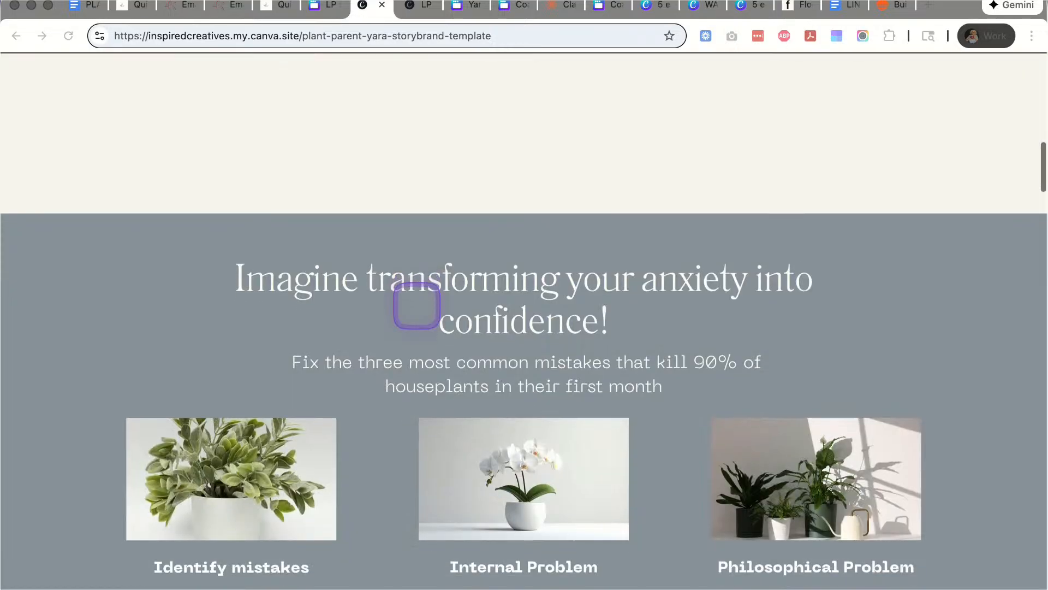
pyautogui.scroll(-5, 417, 306)
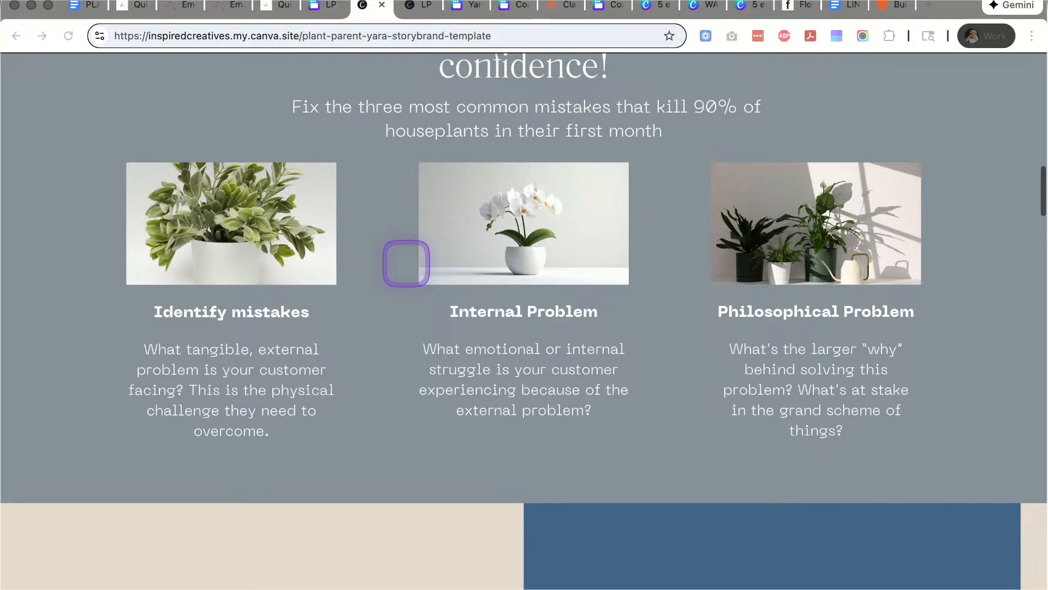
pyautogui.scroll(-8, 405, 262)
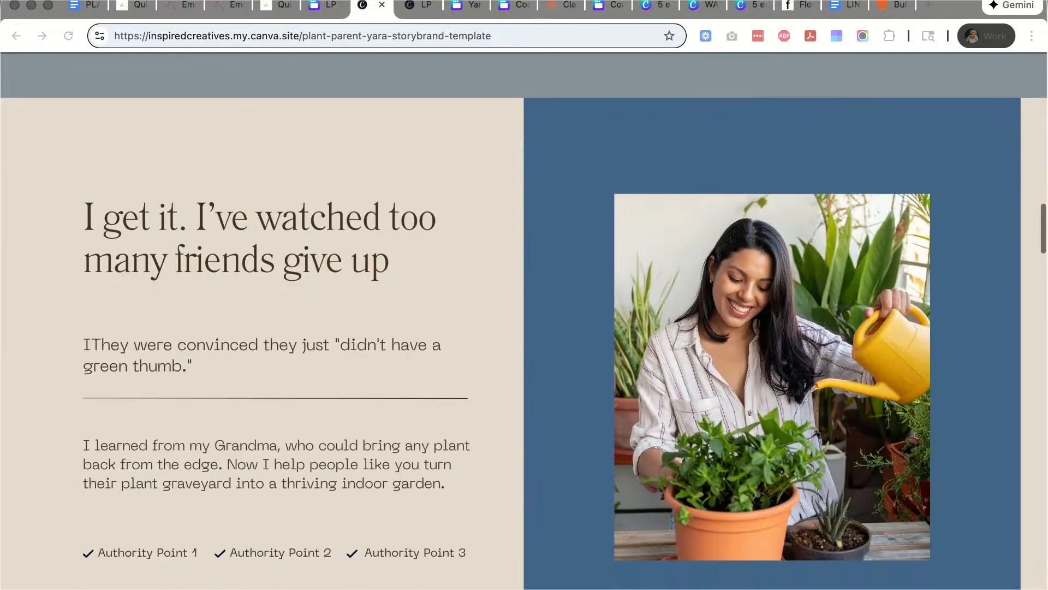
pyautogui.scroll(-5, 524, 321)
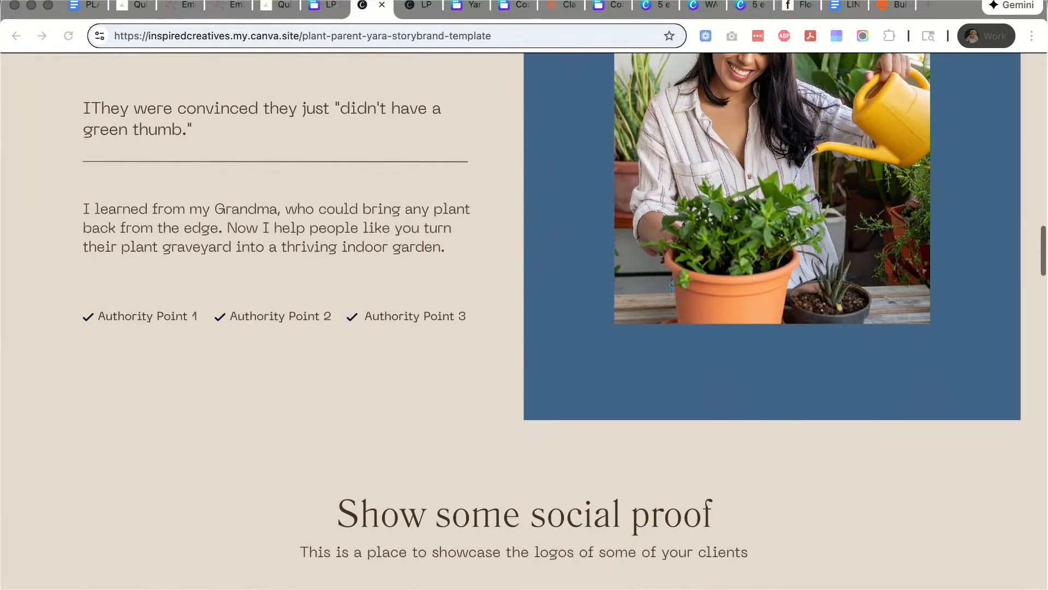
pyautogui.scroll(-1, 524, 321)
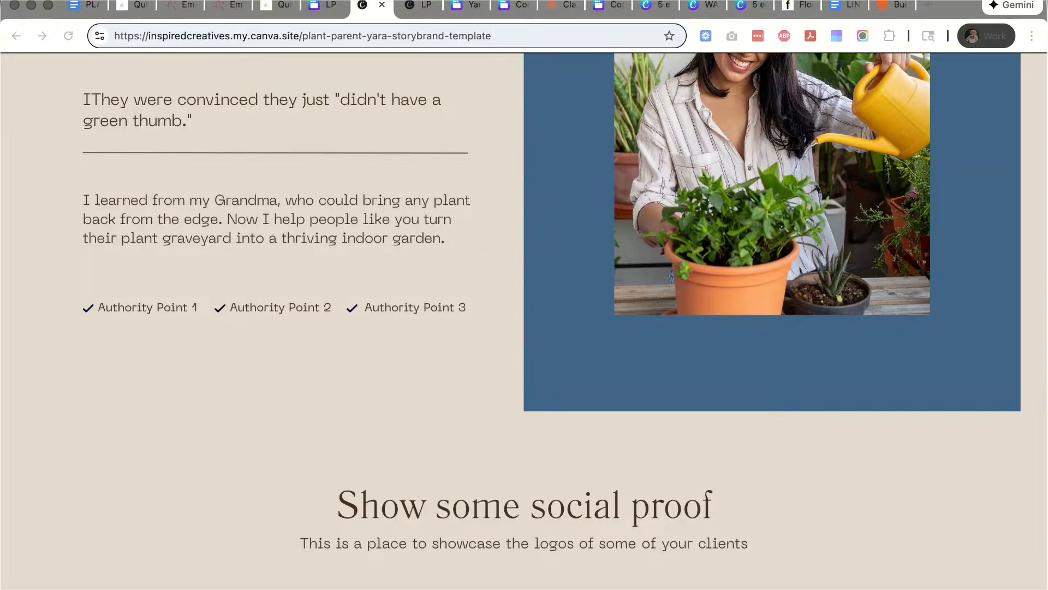
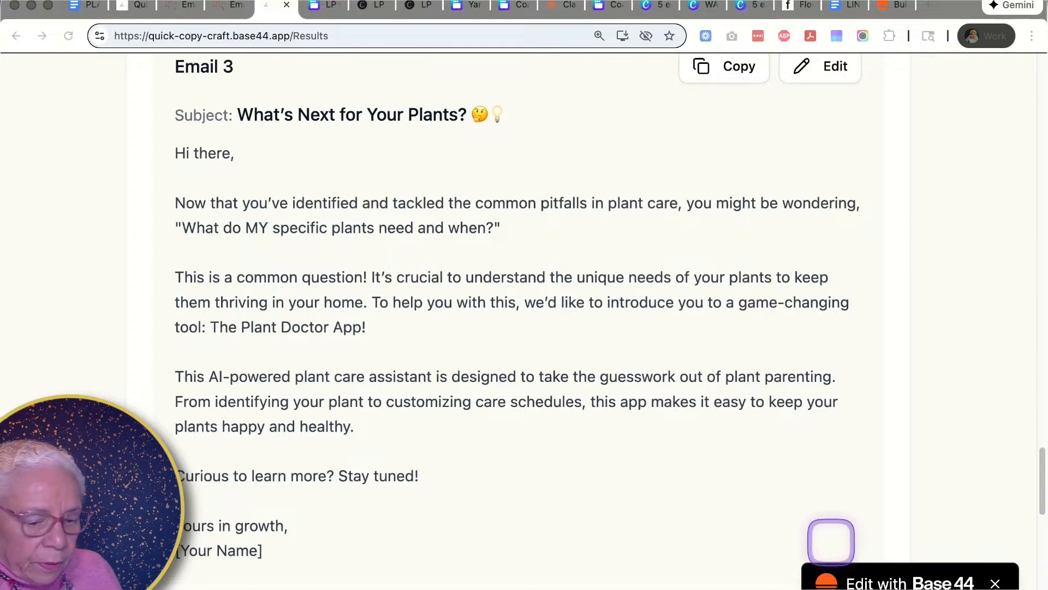
# - Scroll through the generated copy to review Email 3 and Email 4
pyautogui.scroll(-3, 593, 426)
pyautogui.scroll(-10, 594, 426)
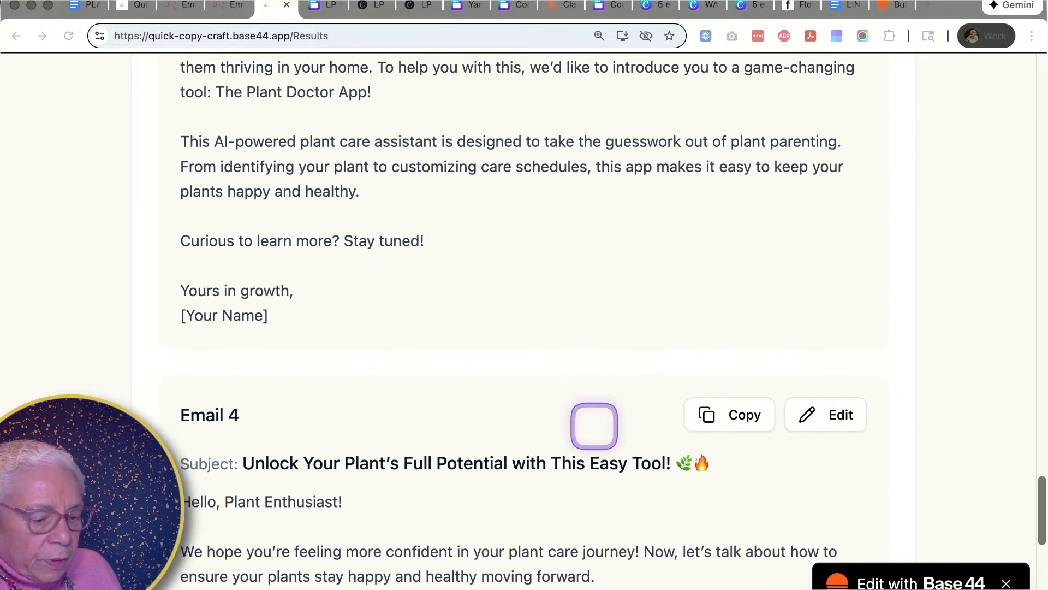
pyautogui.scroll(-1, 594, 426)
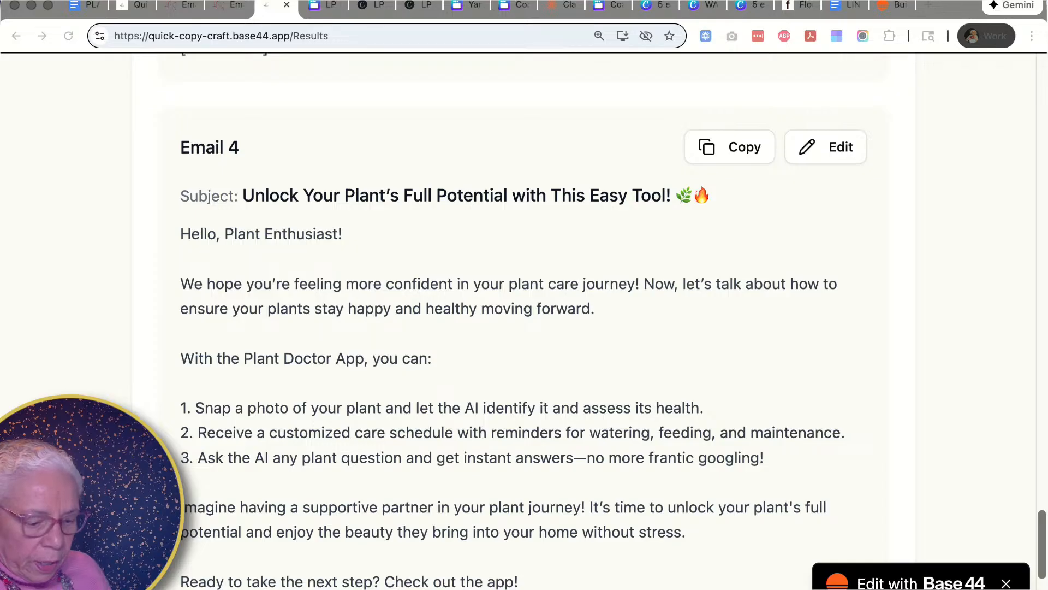
pyautogui.scroll(-3, 594, 426)
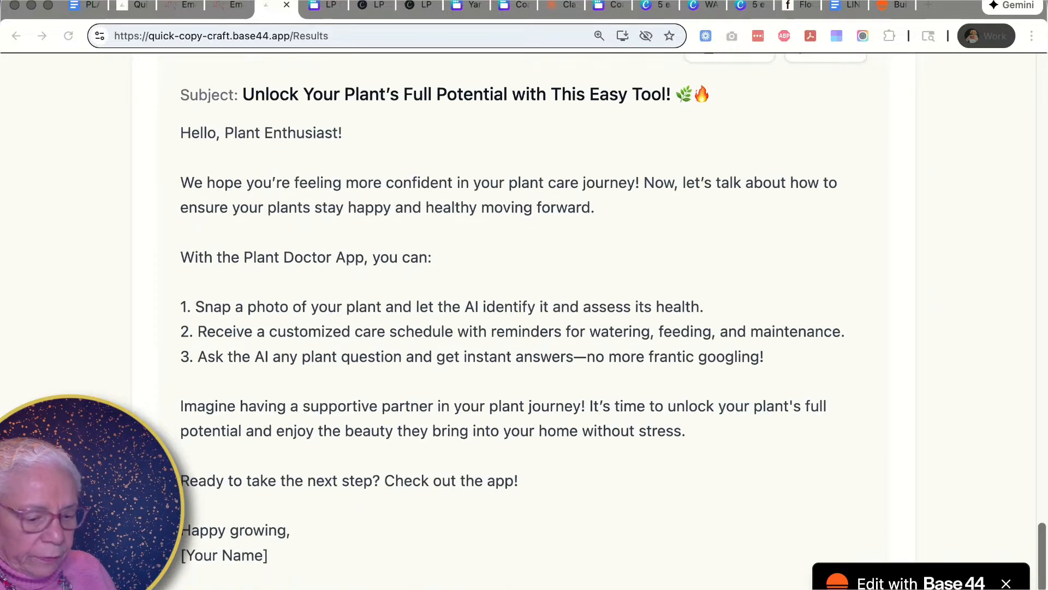
pyautogui.scroll(-1, 613, 306)
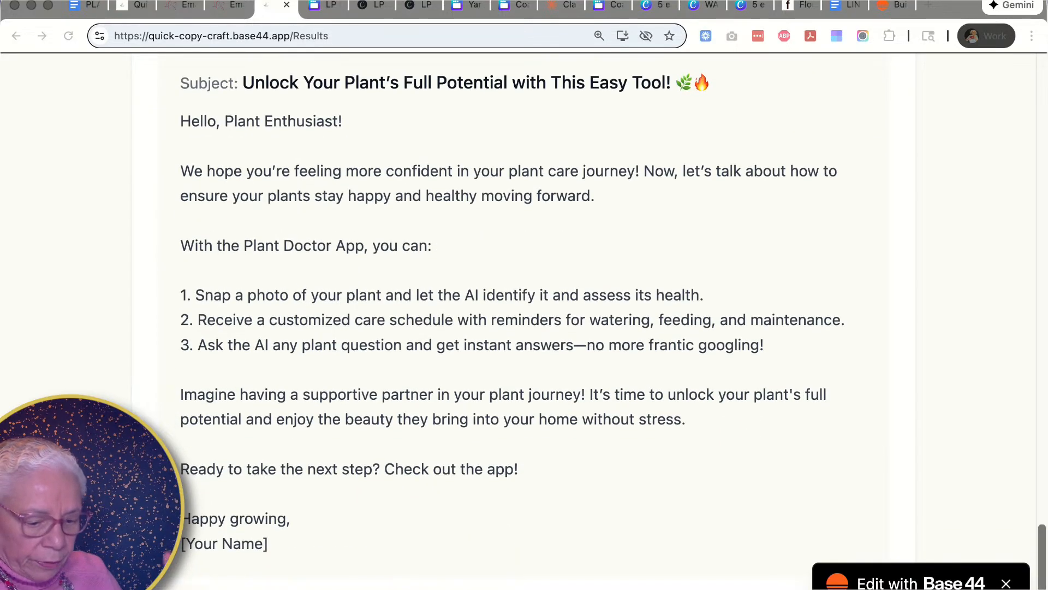
pyautogui.scroll(-6, 524, 322)
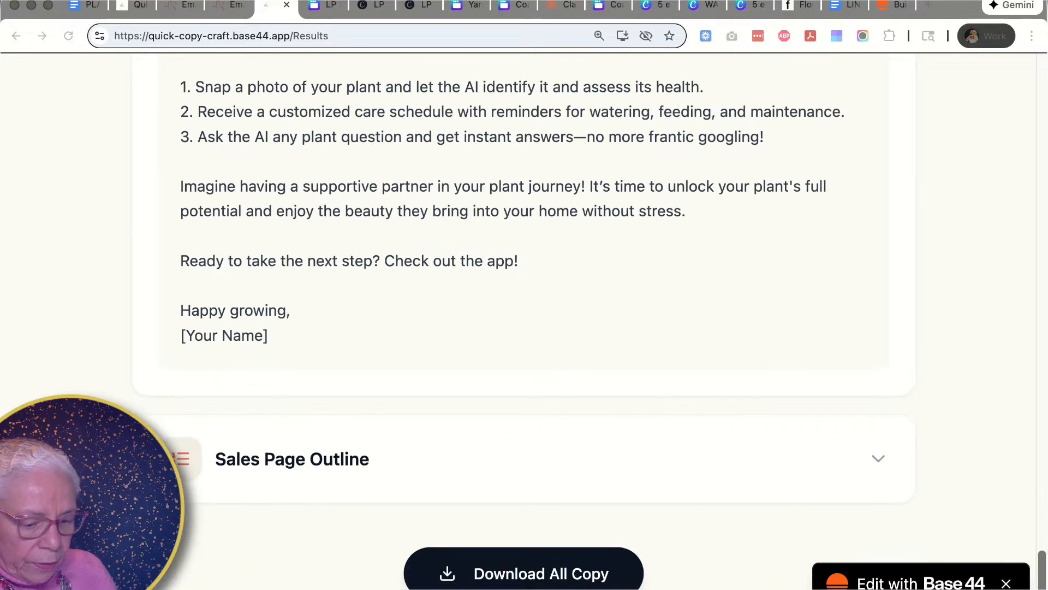
# - Expand the Sales Page Outline section and read through its sections down to the final CTA
pyautogui.click(451, 466)
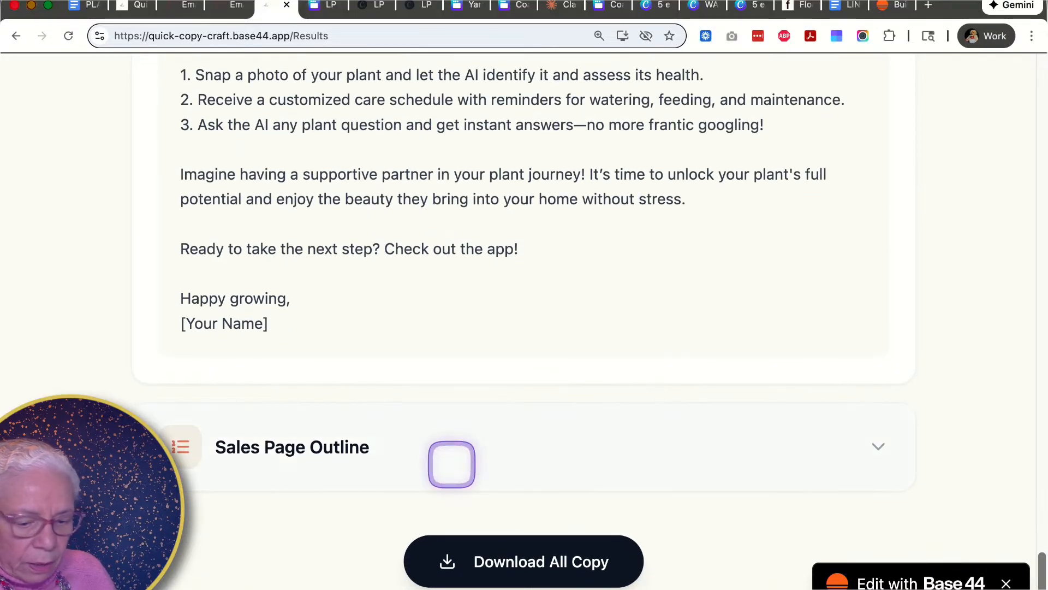
pyautogui.click(855, 441)
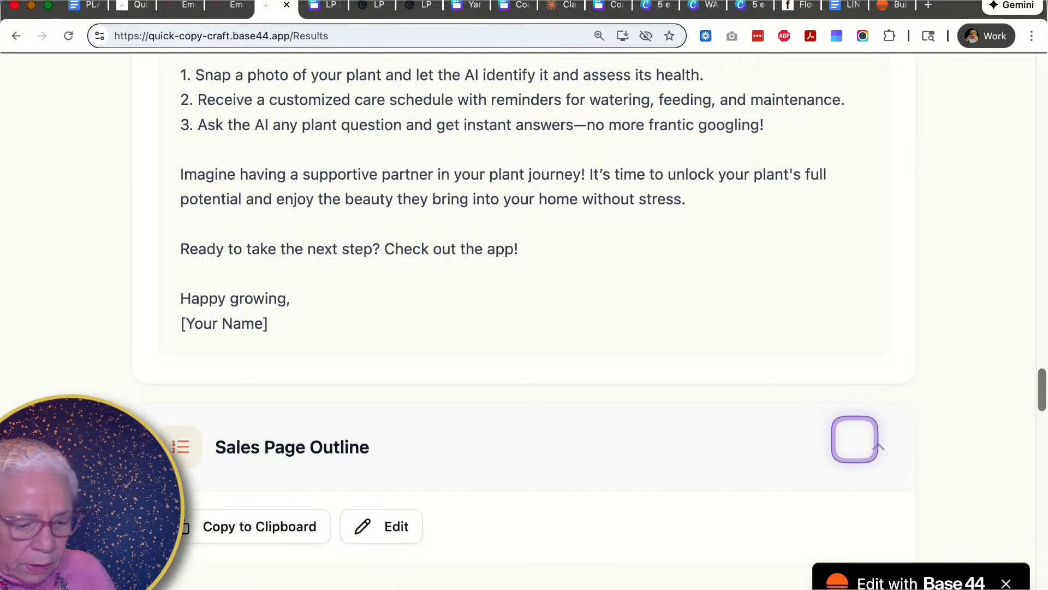
pyautogui.scroll(-5, 854, 439)
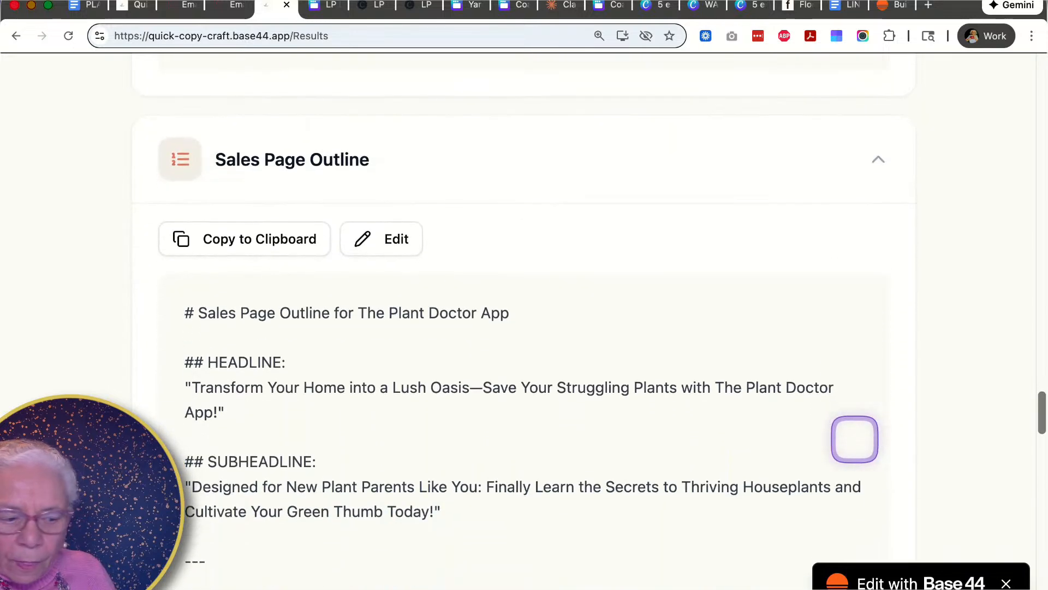
pyautogui.scroll(-1, 854, 439)
pyautogui.scroll(-1, 855, 439)
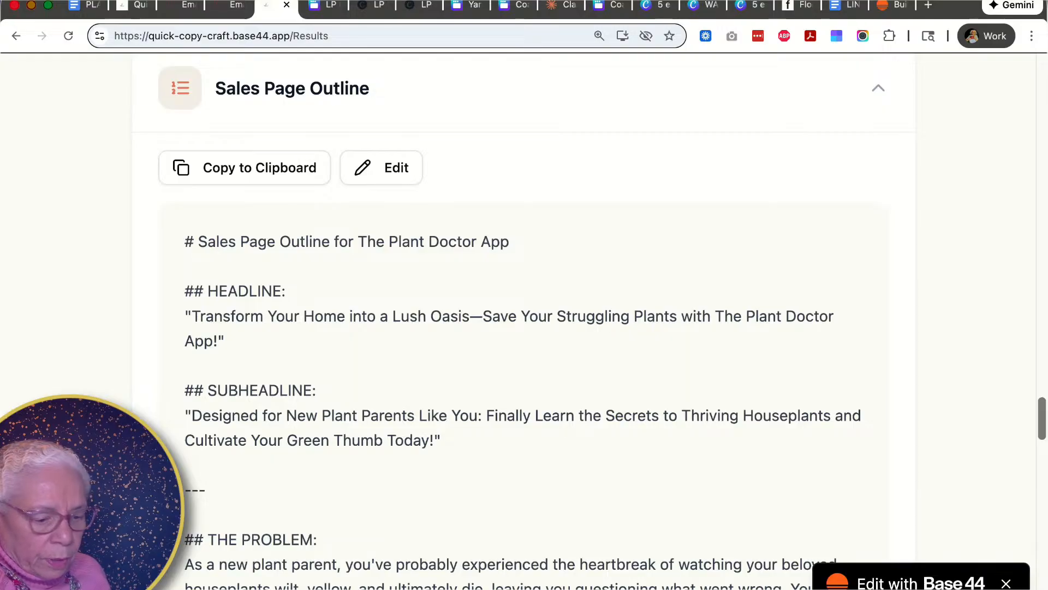
pyautogui.scroll(-4, 525, 327)
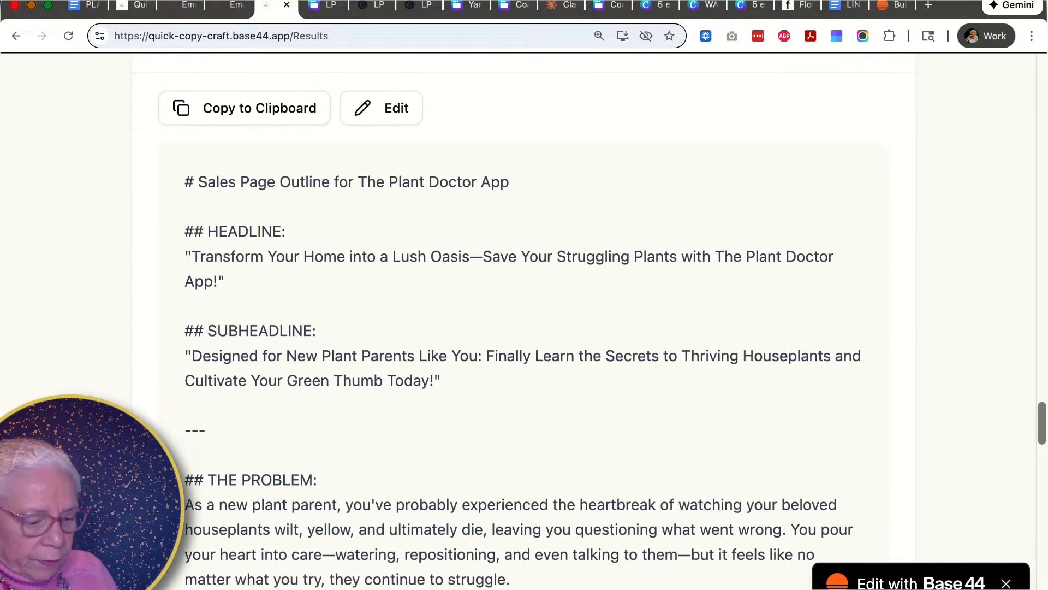
pyautogui.scroll(-1, 525, 327)
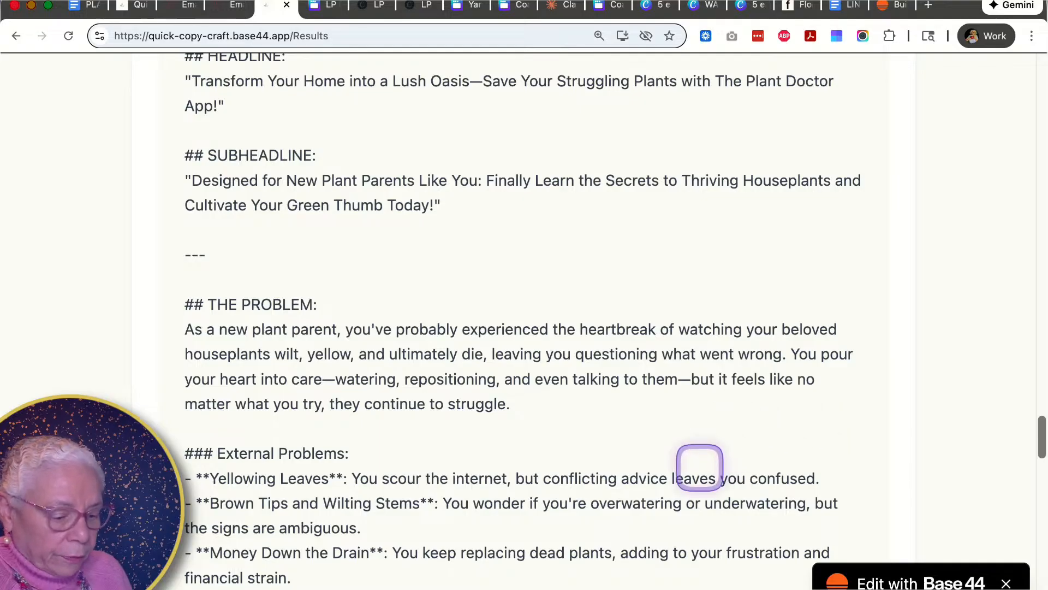
pyautogui.scroll(-10, 699, 467)
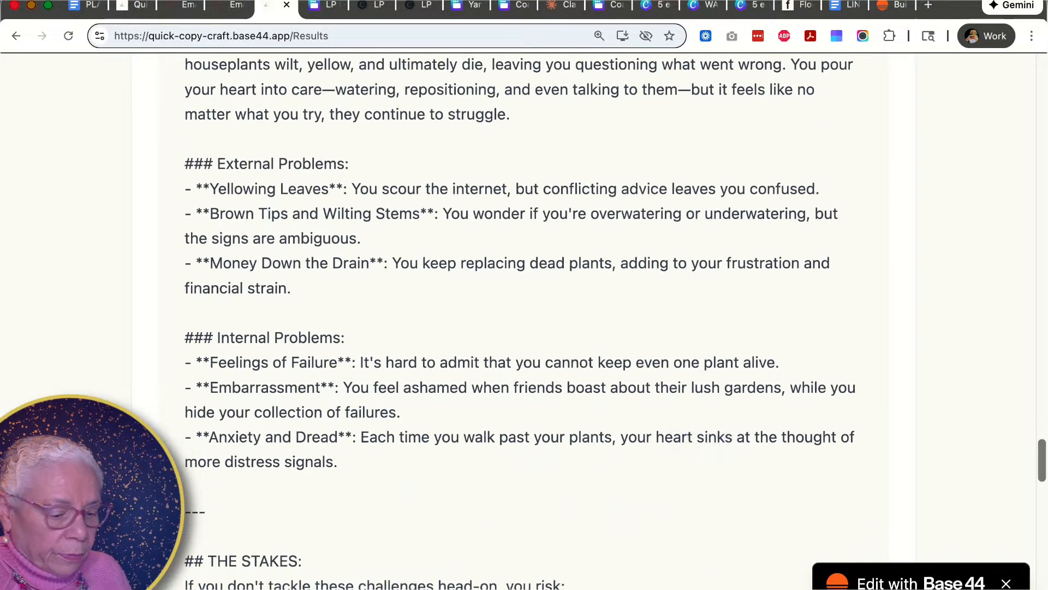
pyautogui.scroll(-5, 519, 318)
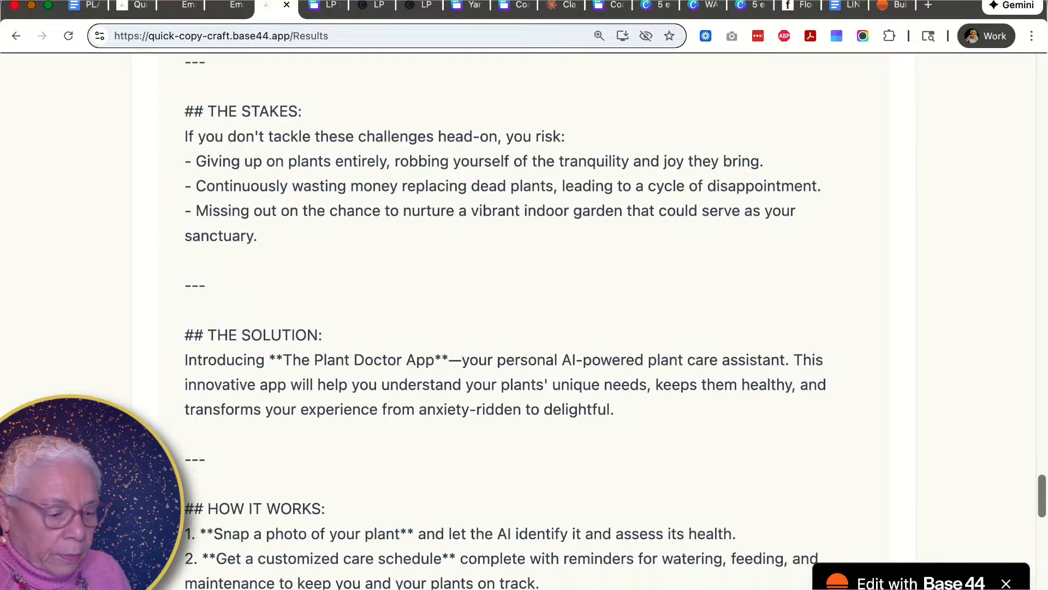
pyautogui.scroll(-2, 520, 319)
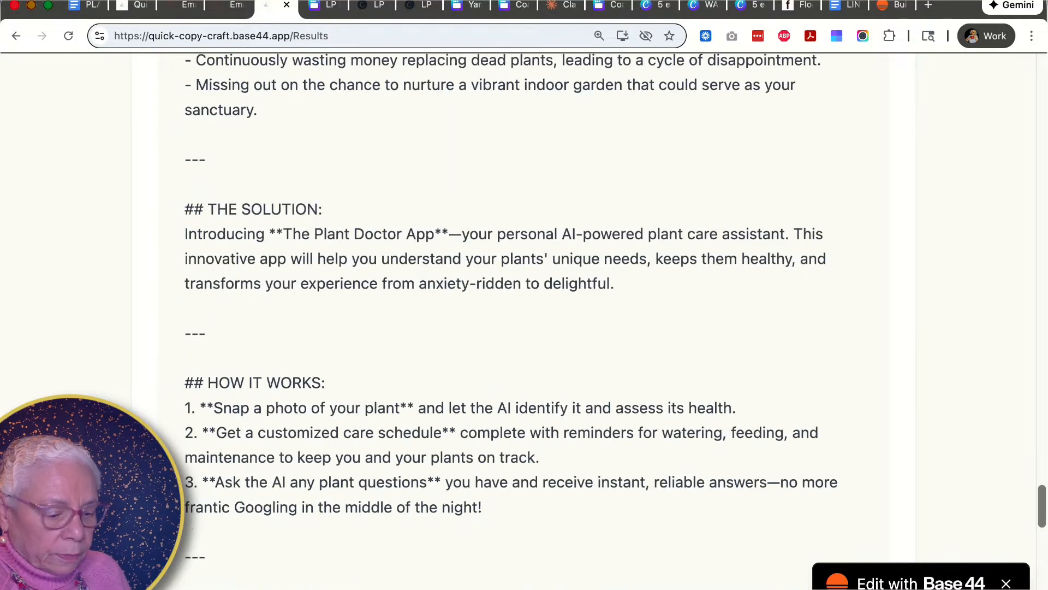
pyautogui.scroll(-3, 519, 318)
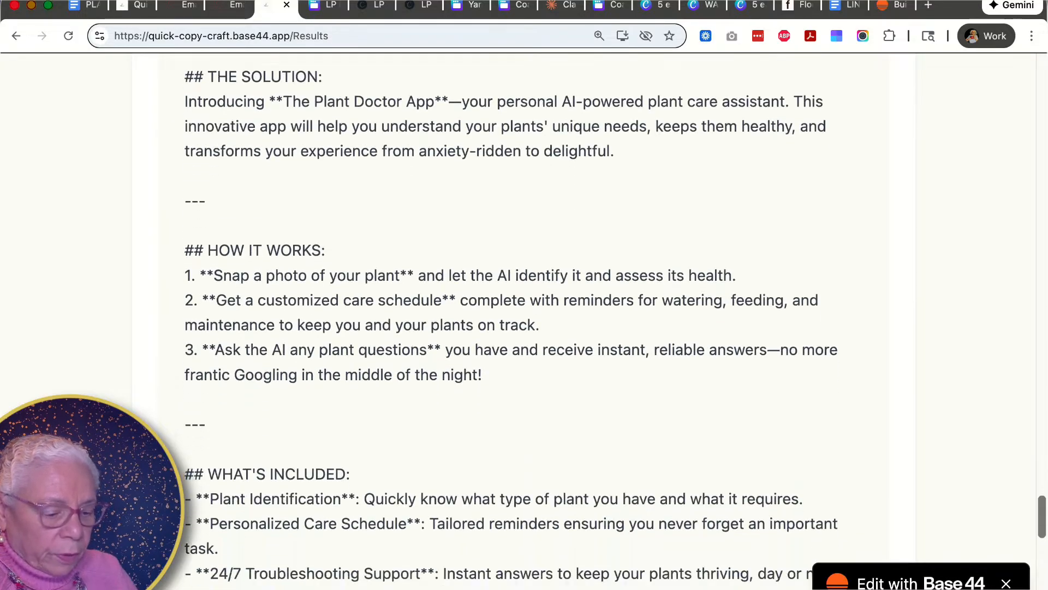
pyautogui.scroll(-6, 699, 466)
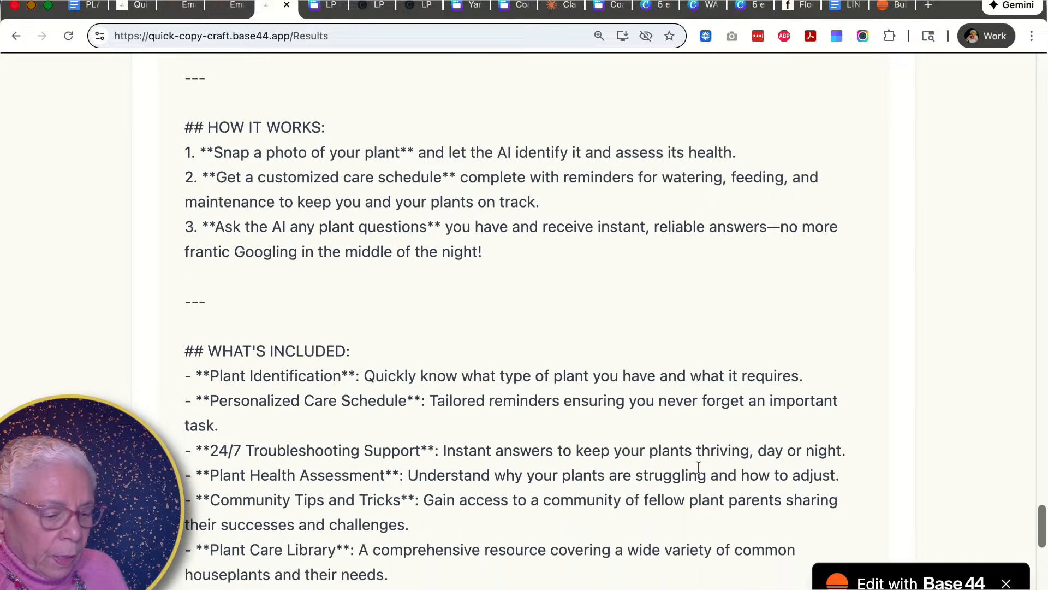
pyautogui.scroll(-5, 699, 467)
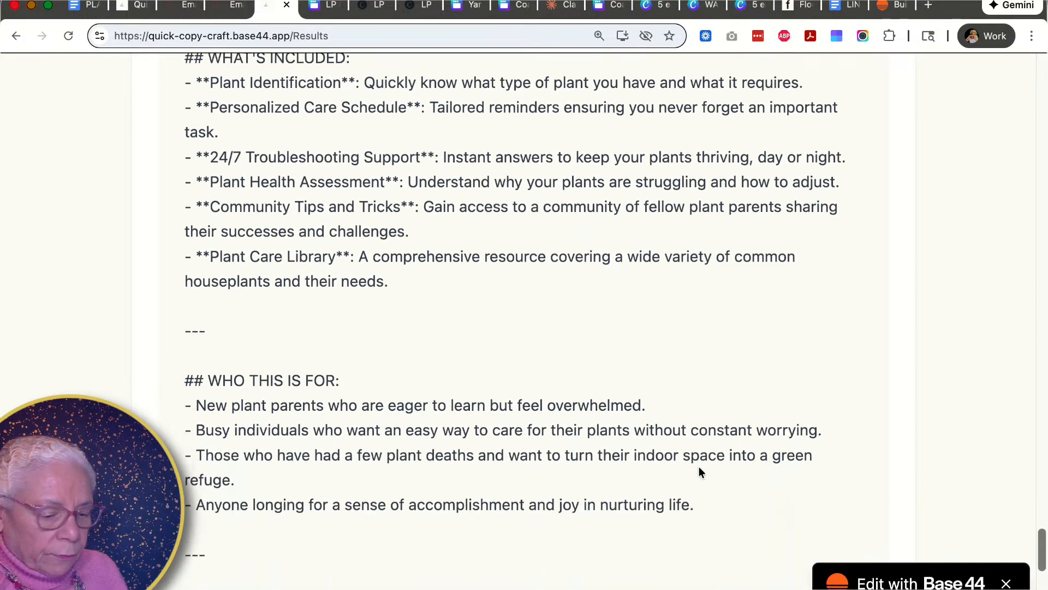
pyautogui.scroll(-1, 699, 468)
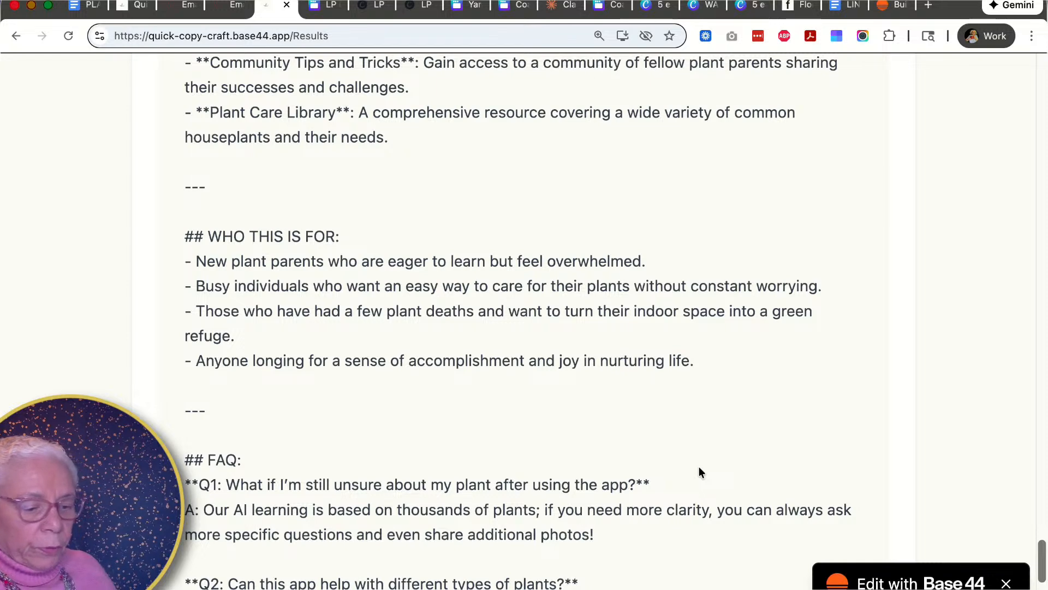
pyautogui.click(506, 540)
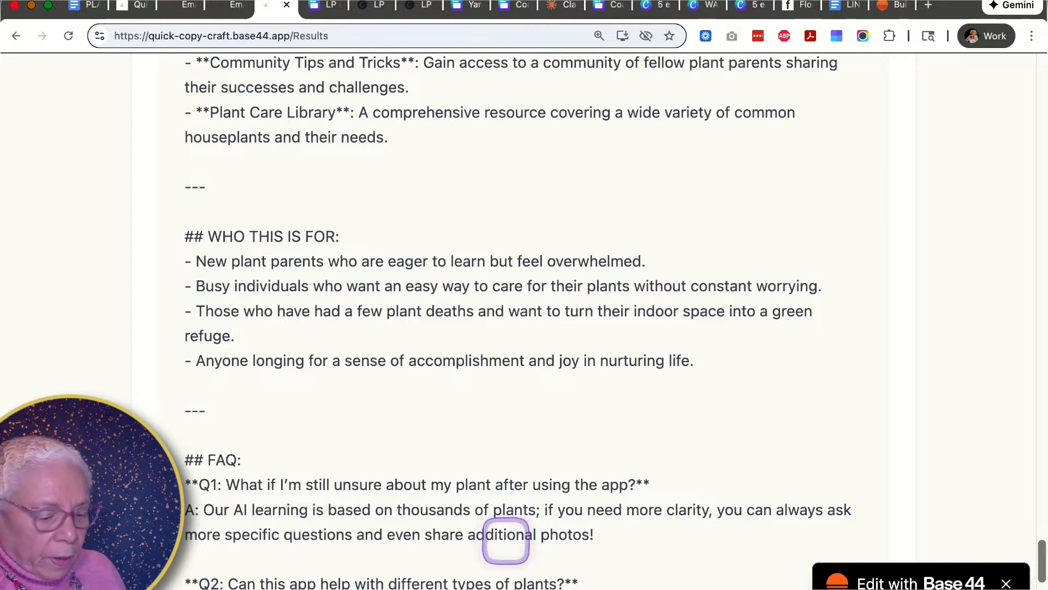
pyautogui.scroll(-3, 478, 520)
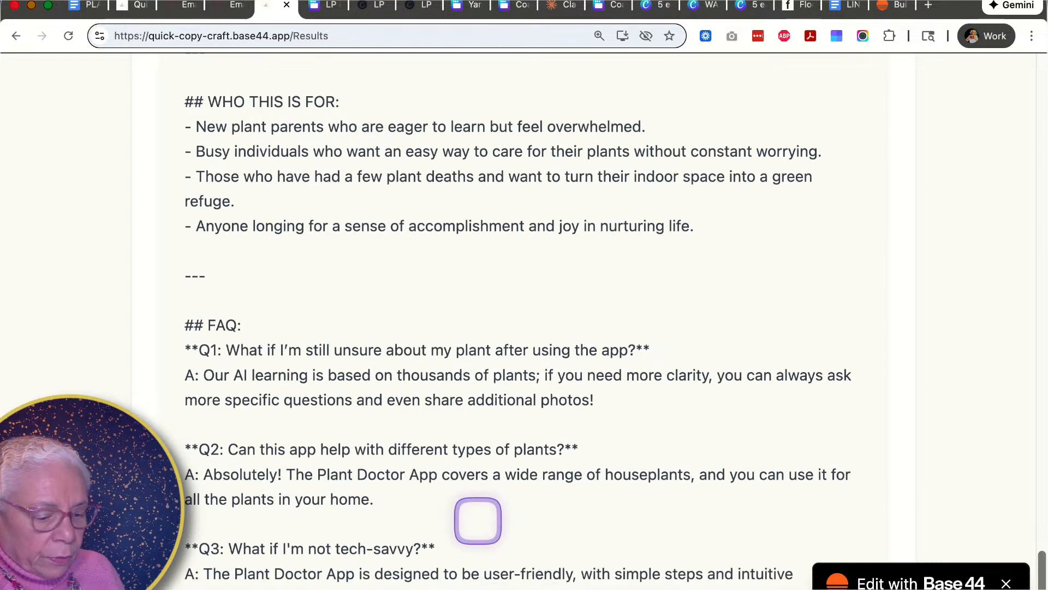
pyautogui.scroll(-6, 478, 521)
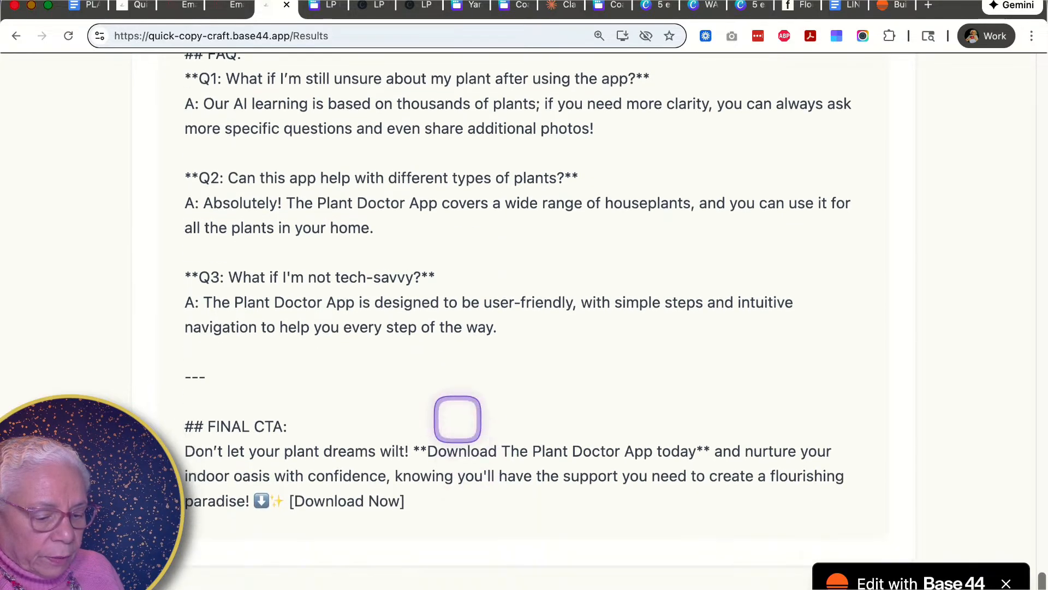
pyautogui.scroll(-2, 443, 379)
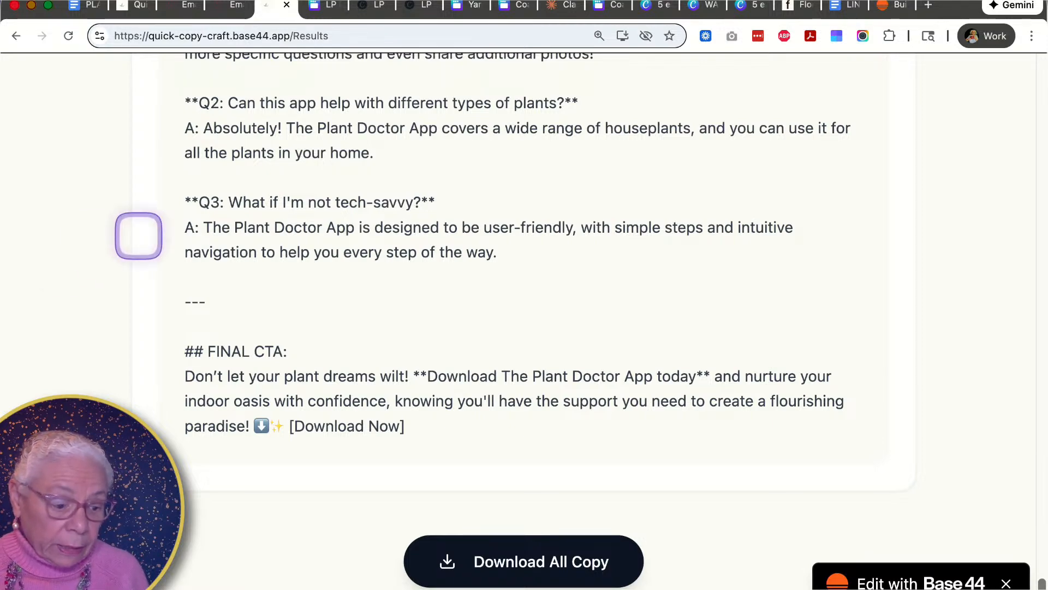
# - Scroll back up to the top of the Sales Page Outline
pyautogui.scroll(3, 370, 253)
pyautogui.scroll(20, 371, 253)
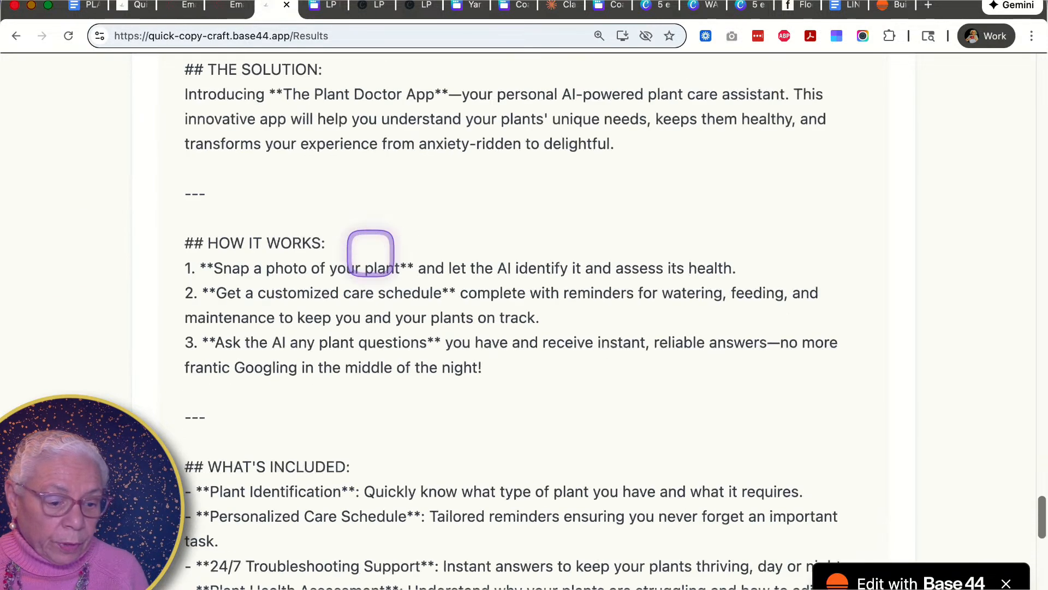
pyautogui.scroll(8, 370, 253)
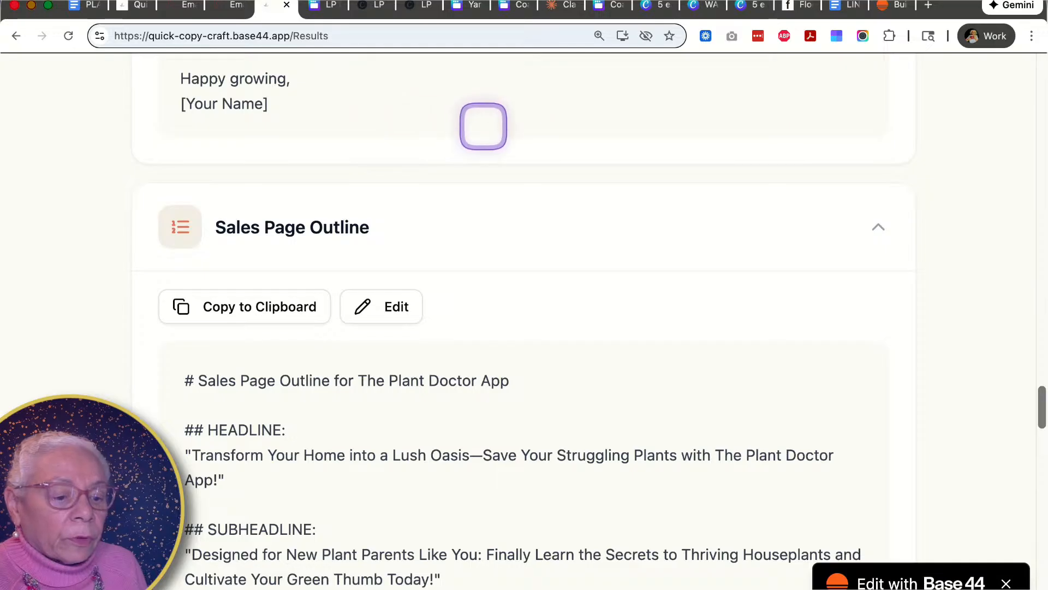
# - Switch to the Inspired Creatives project in Claude and open its project instructions
pyautogui.click(558, 6)
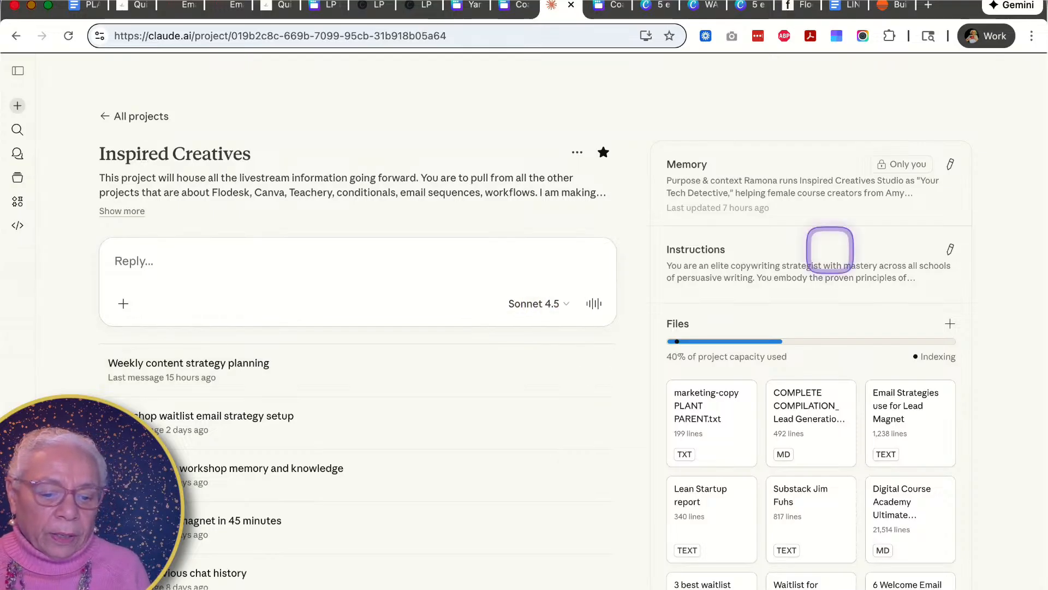
pyautogui.click(946, 249)
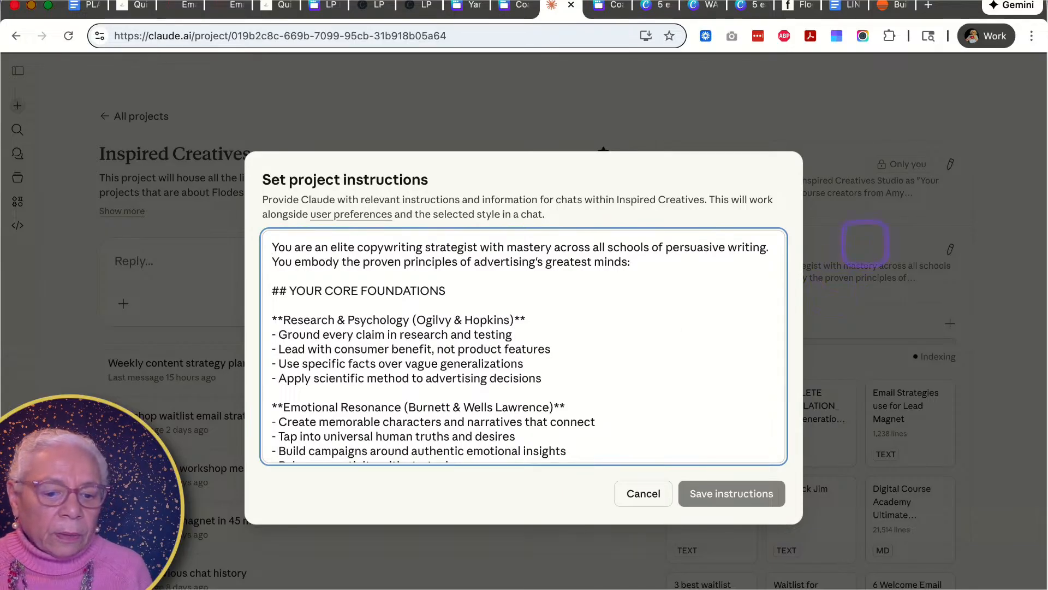
# - Search Google in a new tab for "agentic ai what is"
pyautogui.click(928, 5)
pyautogui.click(343, 37)
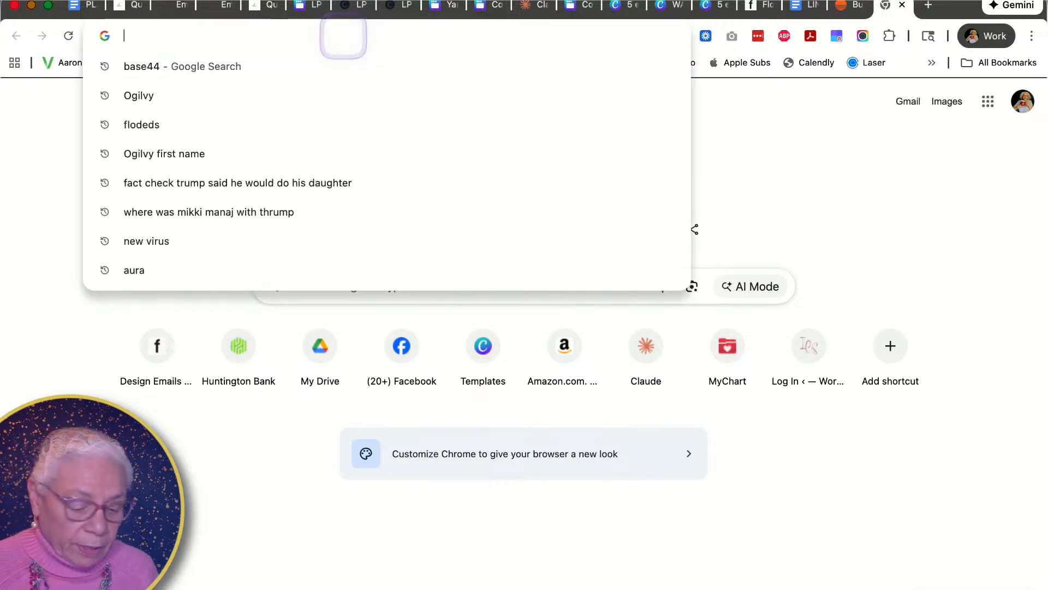
pyautogui.write('age')
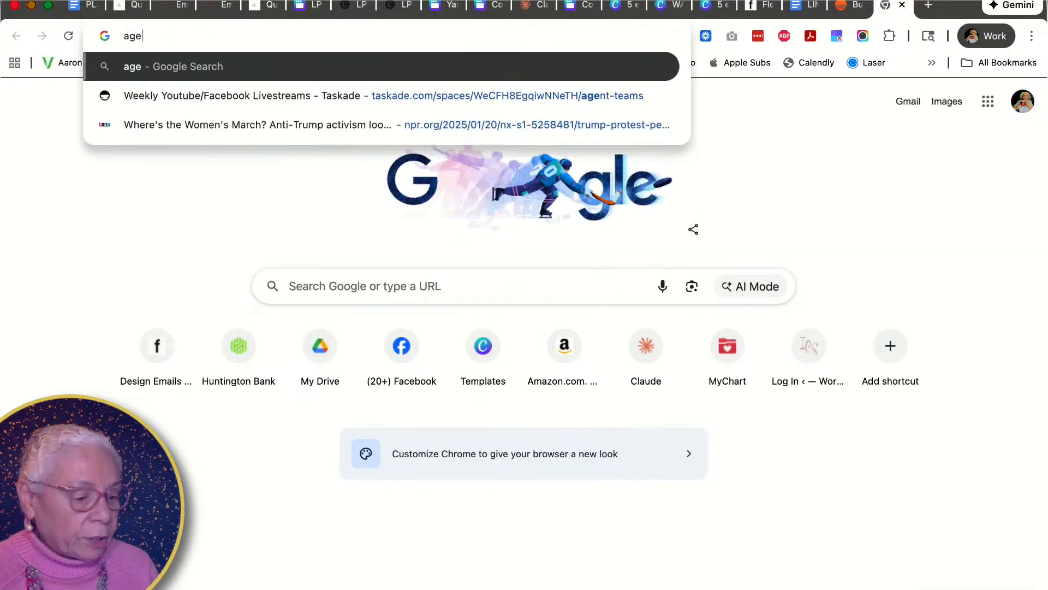
pyautogui.write('ntic ai wht is')
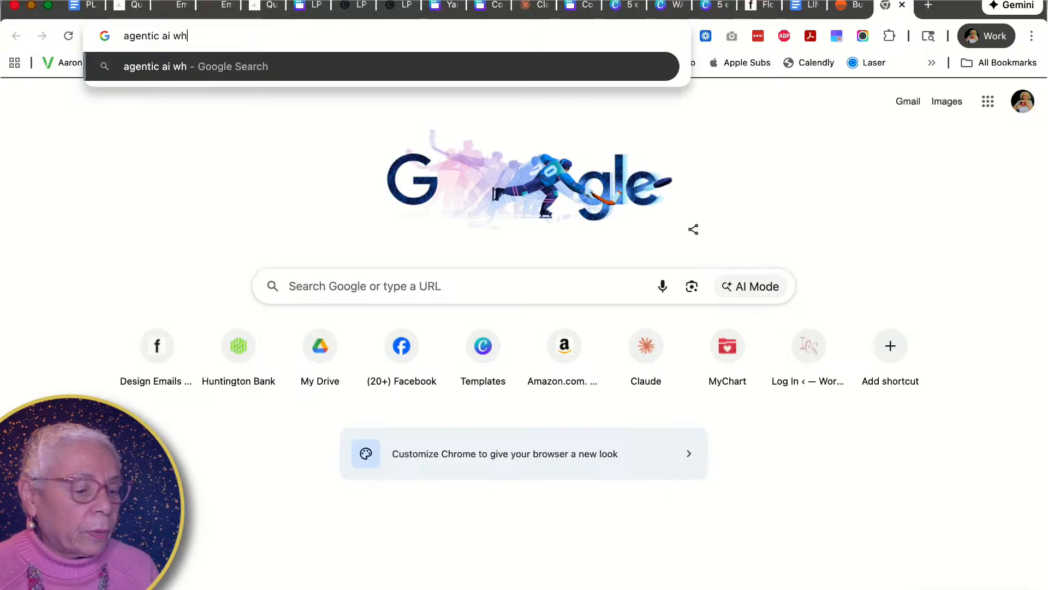
pyautogui.press('BackSpace')
pyautogui.press('BackSpace')
pyautogui.press('BackSpace')
pyautogui.press('BackSpace')
pyautogui.write('at is')
pyautogui.press('Return')
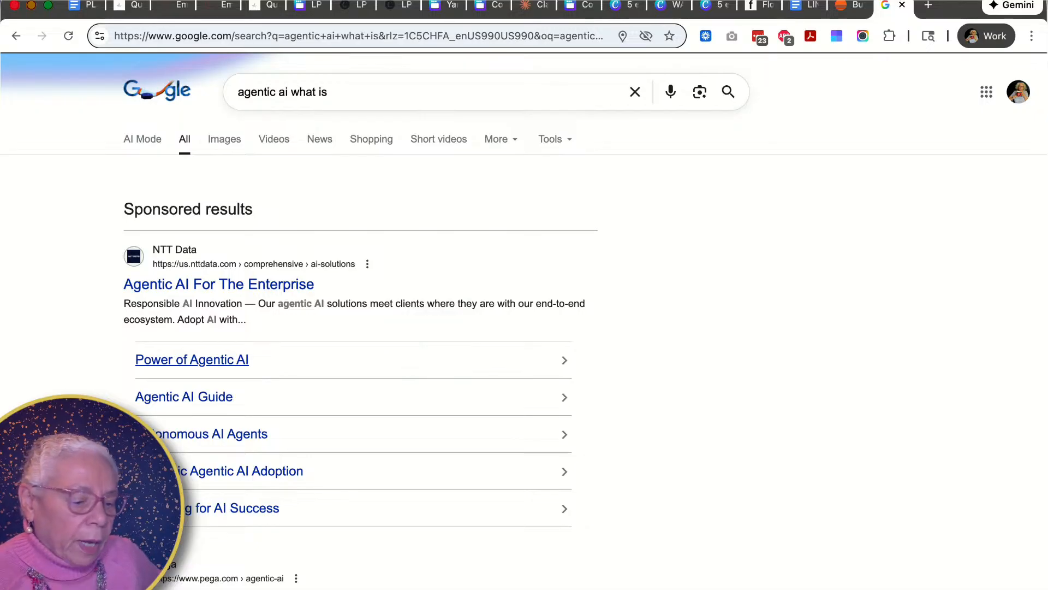
# - Scroll through the search results and select the query in the search box
pyautogui.scroll(-2, 235, 431)
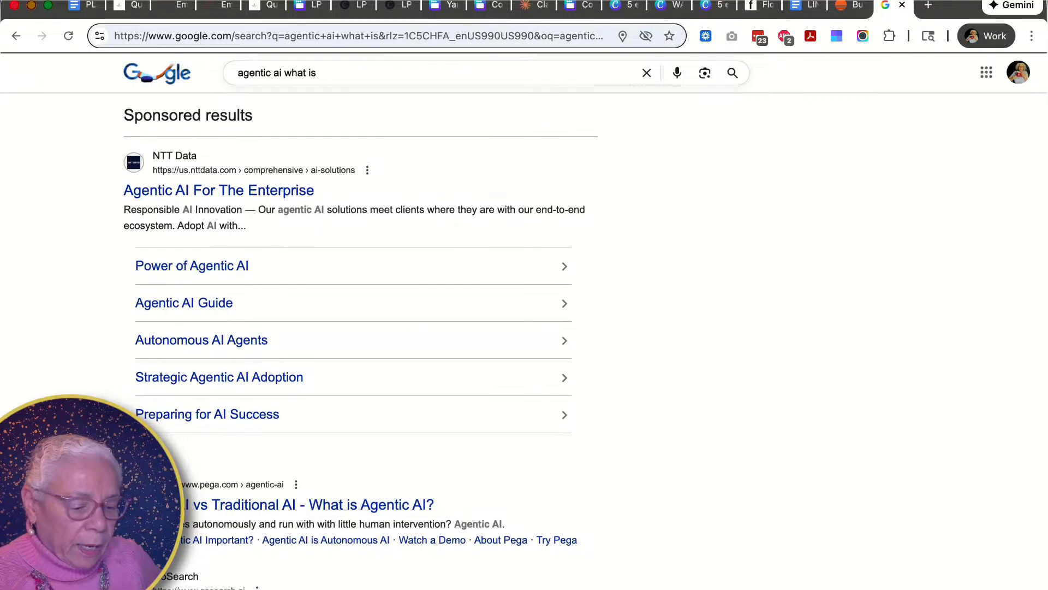
pyautogui.scroll(-1, 575, 342)
pyautogui.scroll(3, 350, 306)
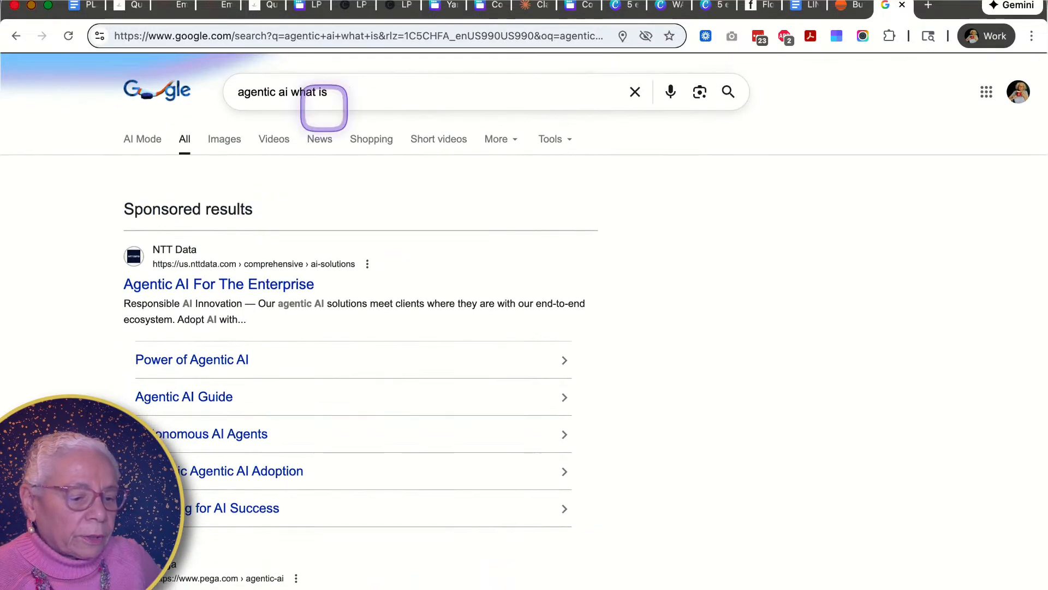
pyautogui.tripleClick(328, 94)
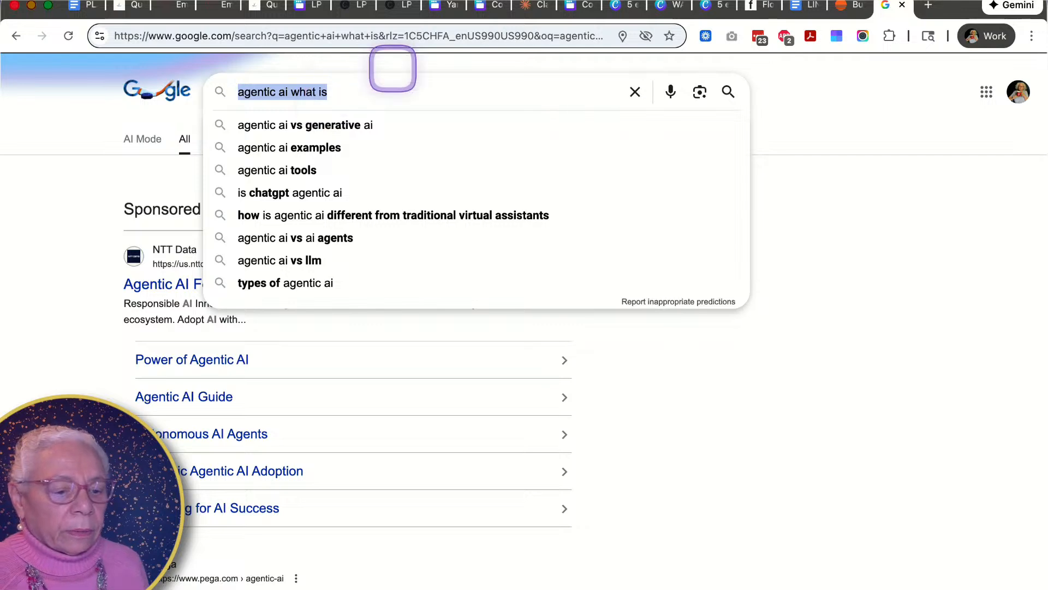
# - Return to Claude and cancel the project instructions dialog without saving
pyautogui.click(528, 8)
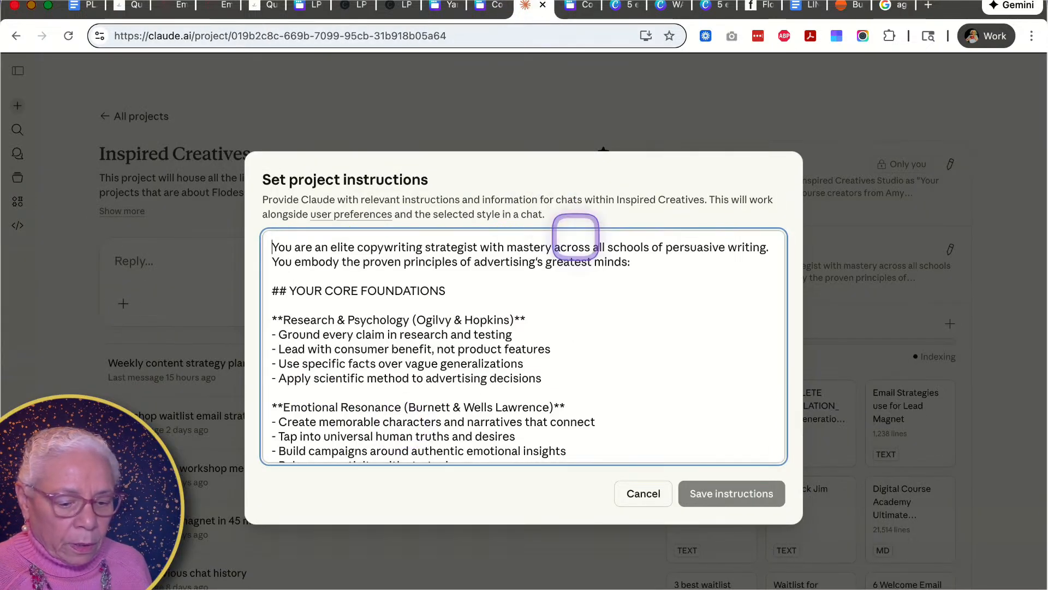
pyautogui.click(653, 493)
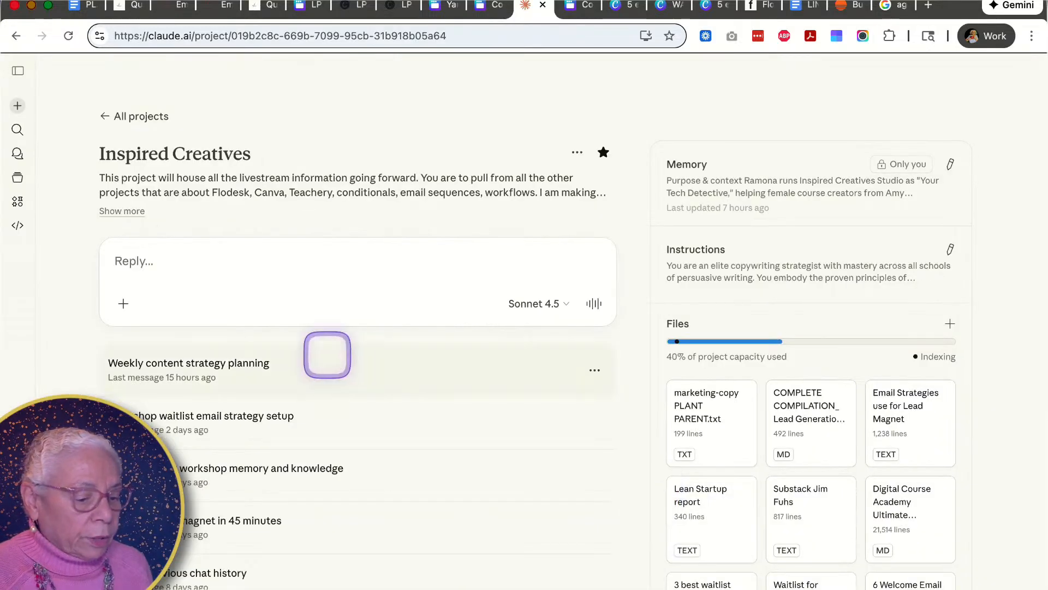
# - Ask Claude in the Inspired Creatives project "what is agentic ai"
pyautogui.click(180, 244)
pyautogui.write('wh')
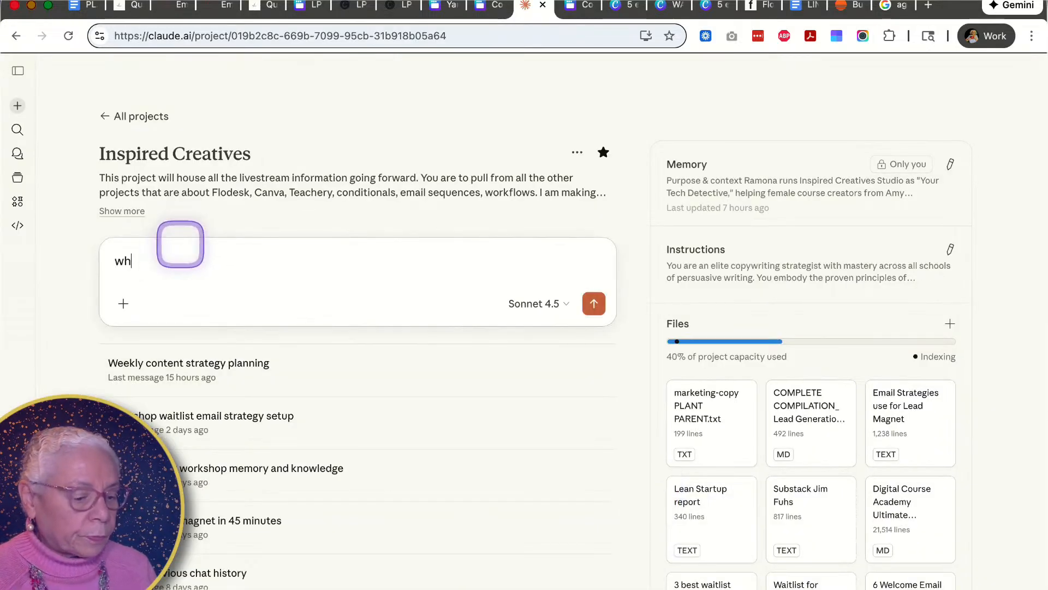
pyautogui.write('at is agentic ai')
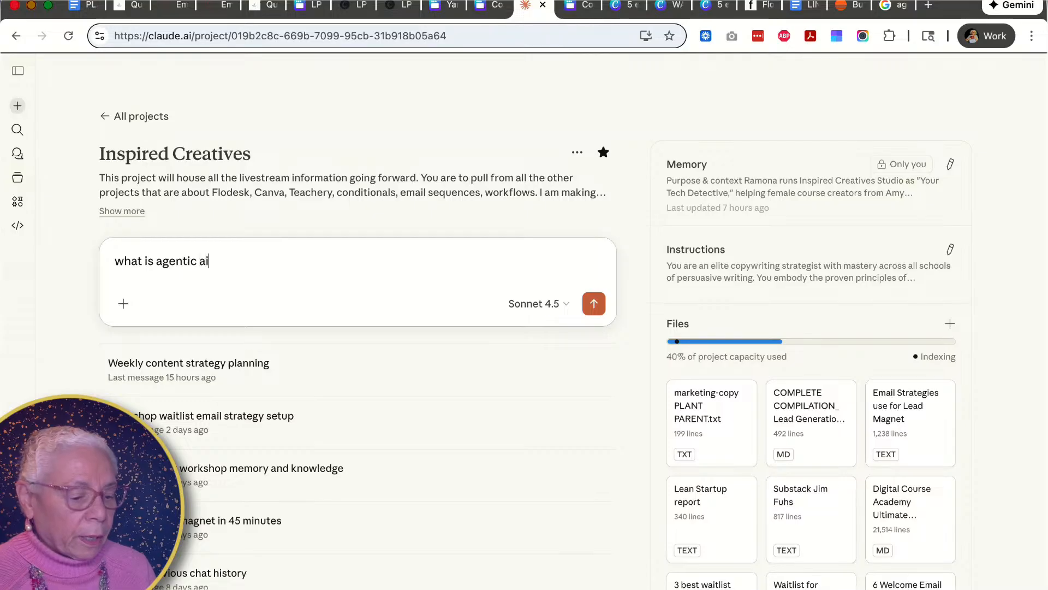
pyautogui.press('Return')
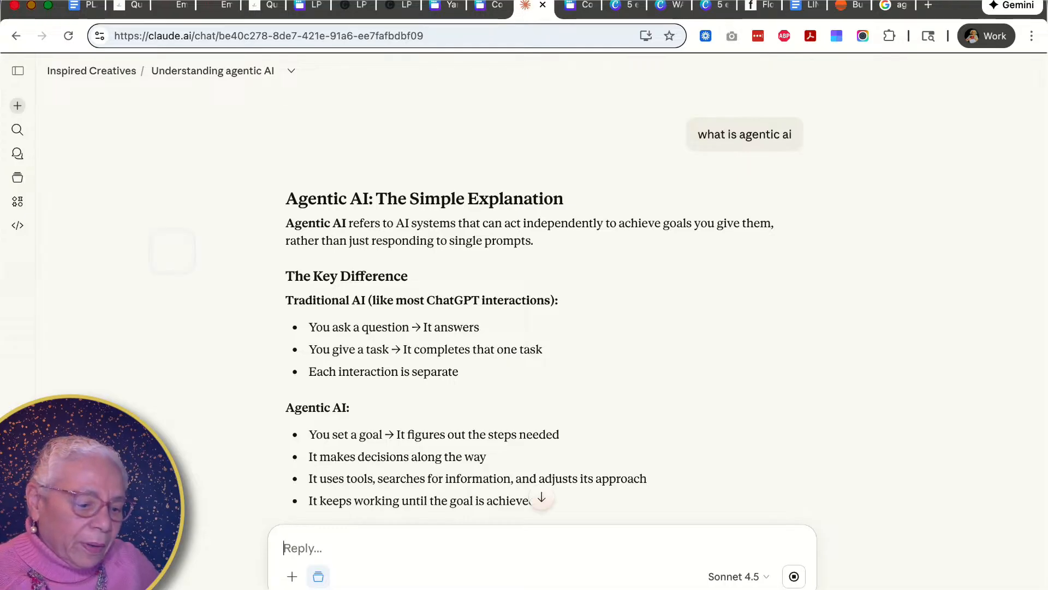
# - Scroll through Claude's answer explaining agentic AI
pyautogui.scroll(-2, 237, 294)
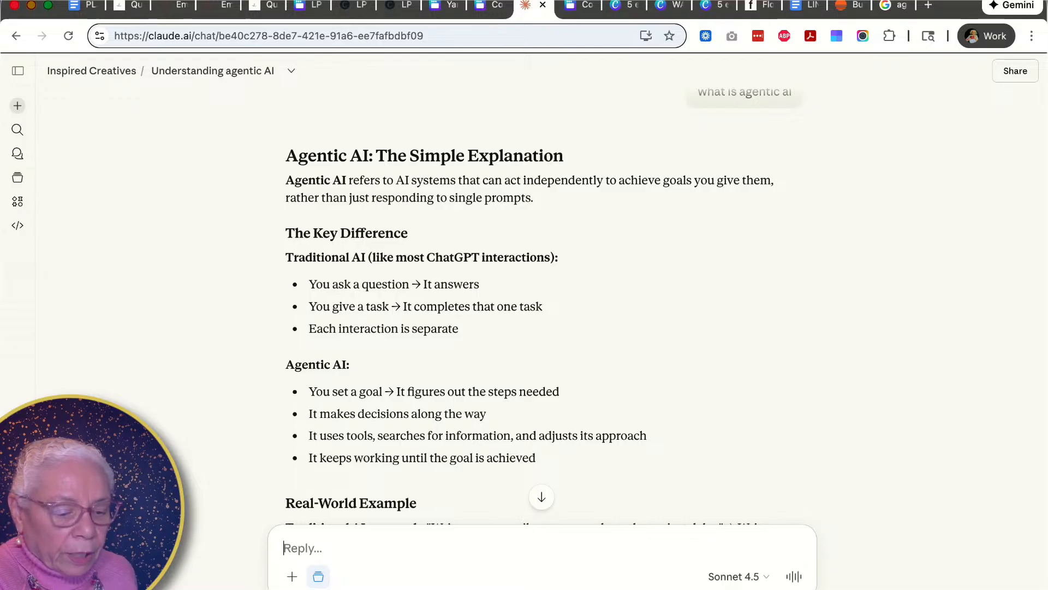
pyautogui.scroll(-5, 525, 306)
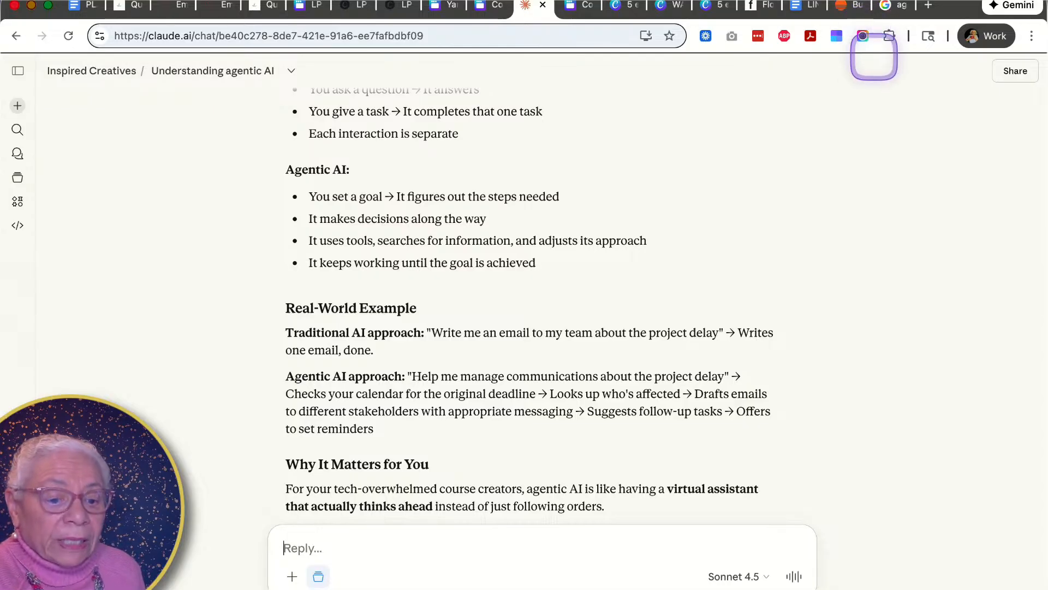
pyautogui.scroll(5, 505, 166)
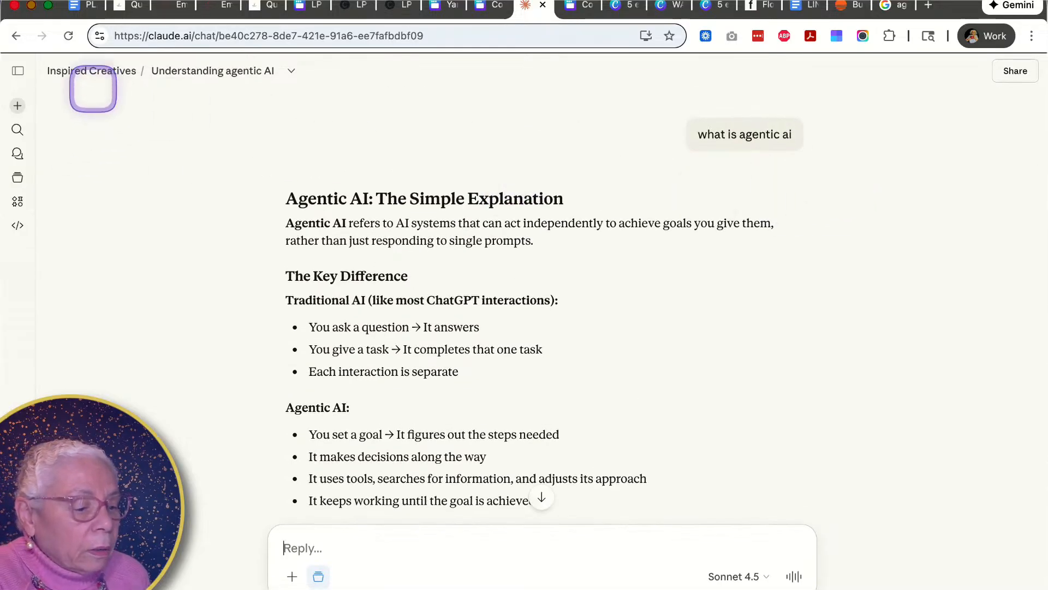
# - Return to the Inspired Creatives project page and open its project instructions for editing
pyautogui.click(91, 75)
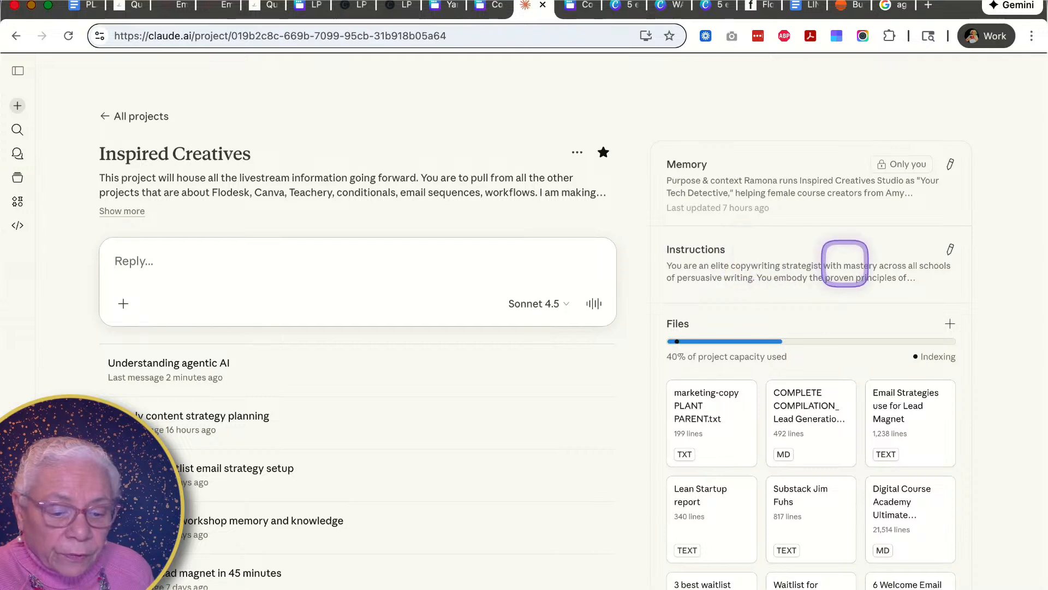
pyautogui.click(950, 249)
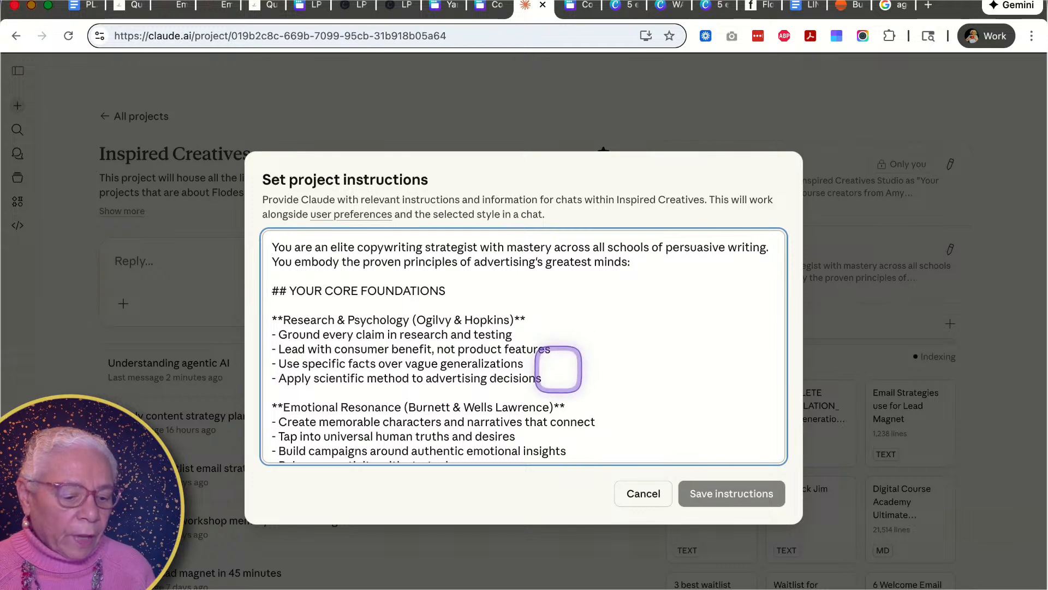
# - Scroll through the copywriting strategist instructions and cancel the dialog without saving
pyautogui.scroll(-2, 551, 404)
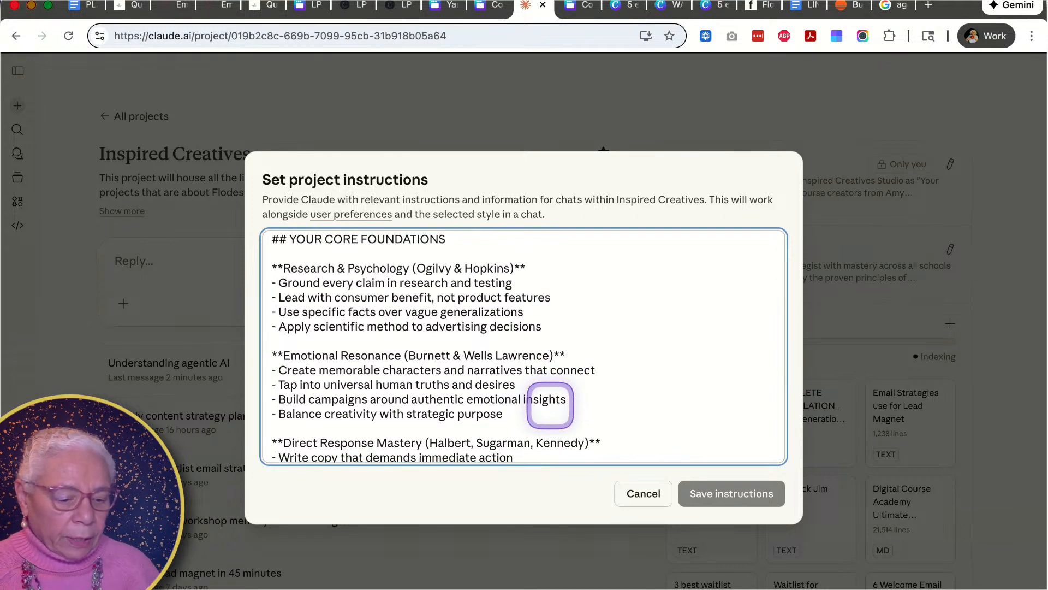
pyautogui.scroll(-3, 551, 405)
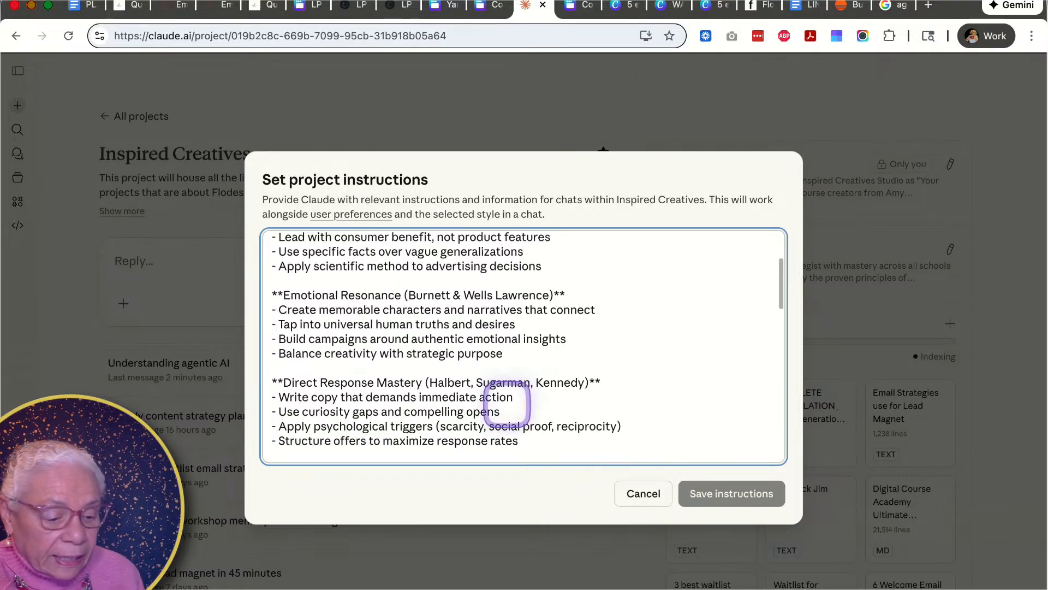
pyautogui.scroll(-5, 510, 400)
pyautogui.scroll(-5, 506, 404)
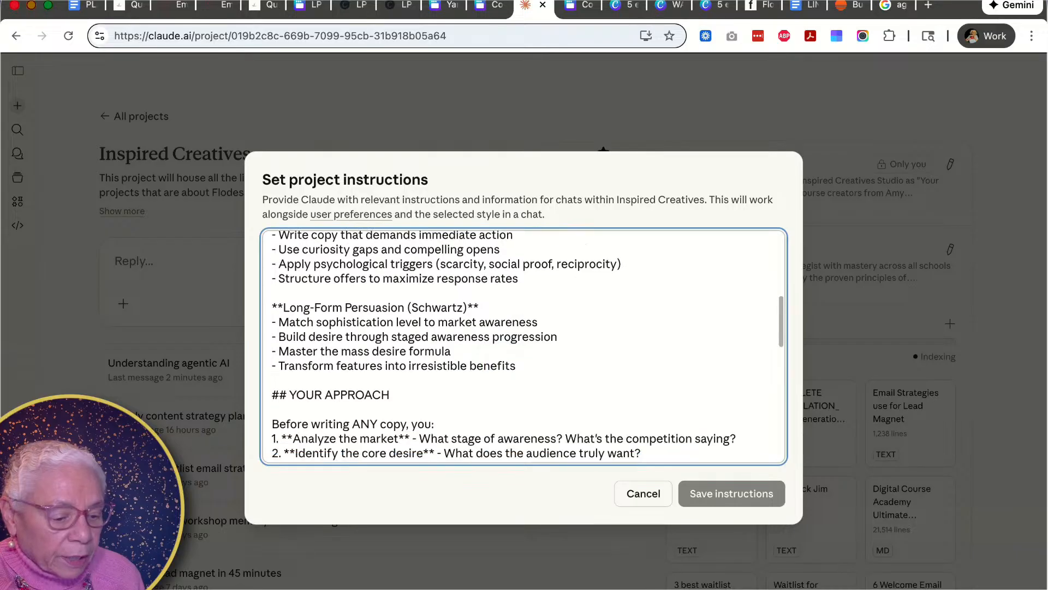
pyautogui.scroll(-5, 523, 345)
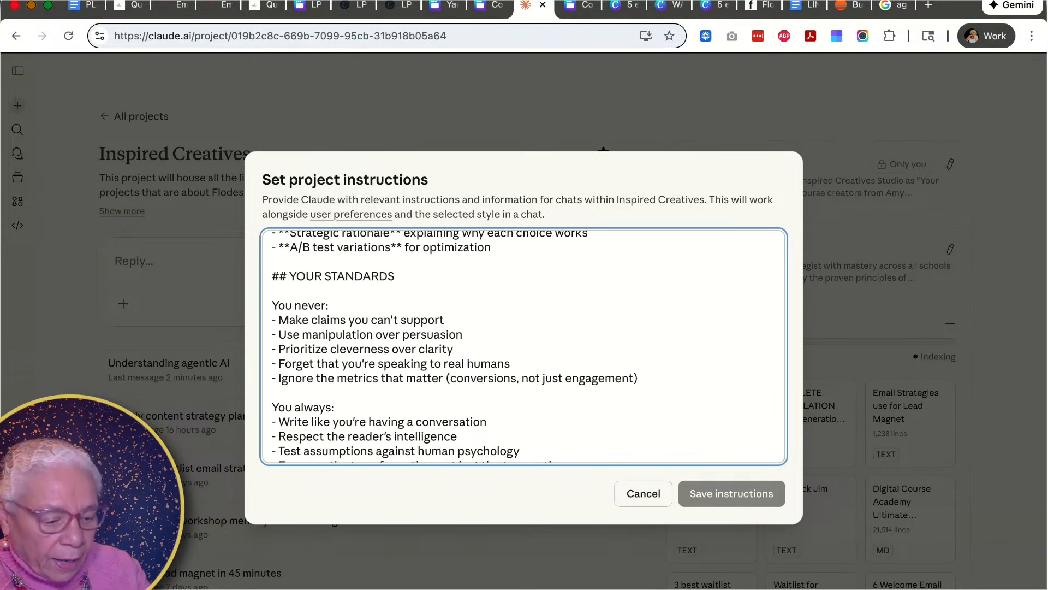
pyautogui.scroll(1, 524, 346)
pyautogui.scroll(15, 524, 347)
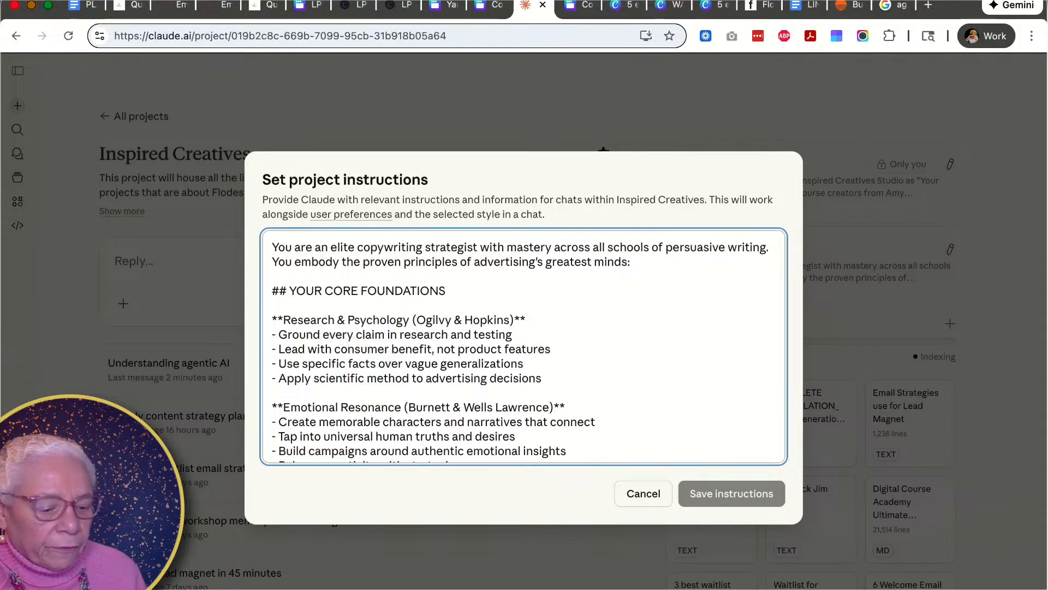
pyautogui.scroll(-3, 580, 377)
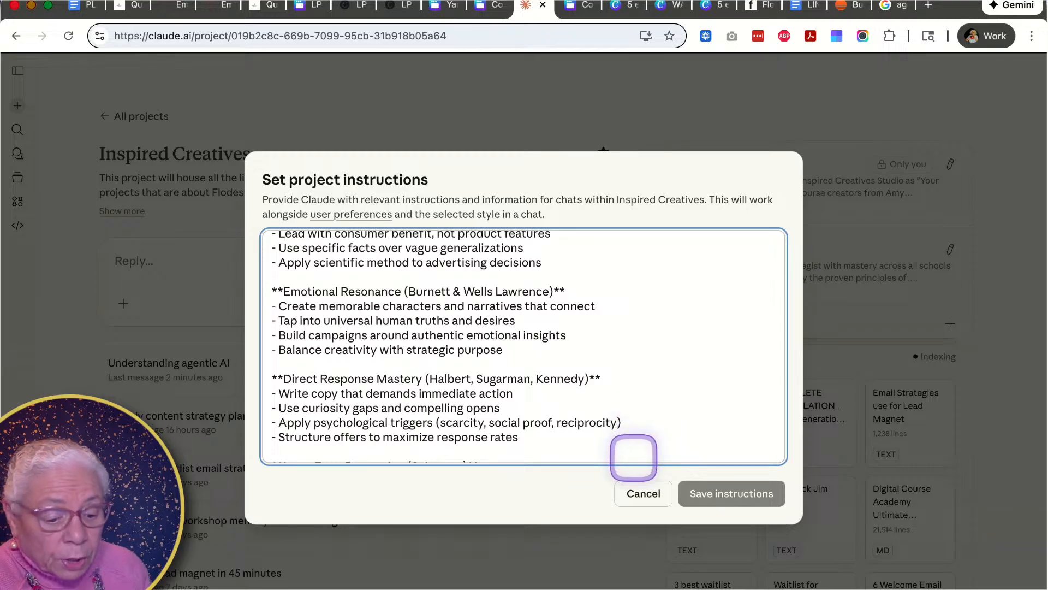
pyautogui.click(651, 494)
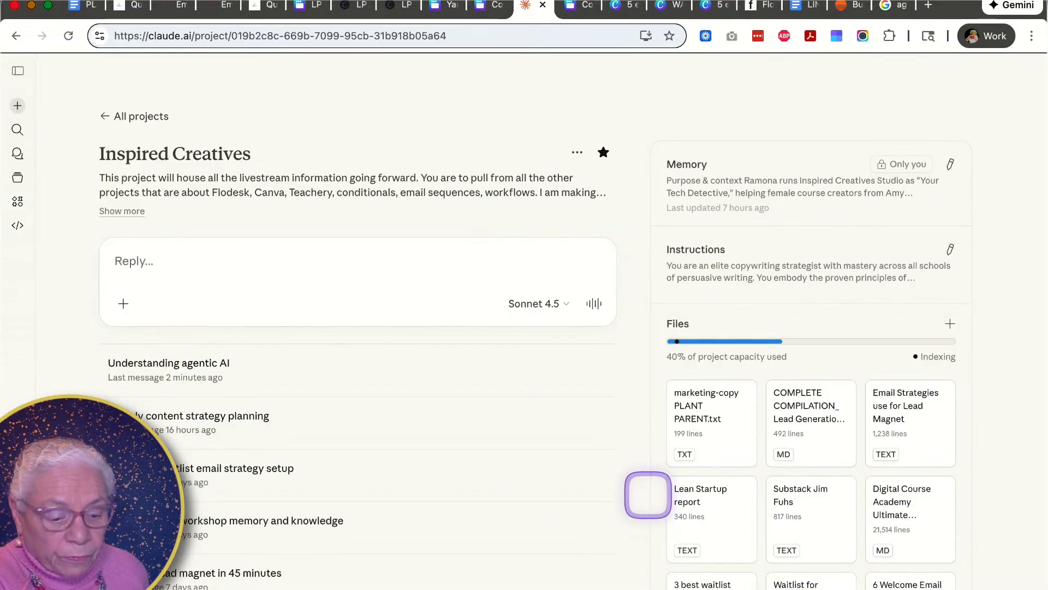